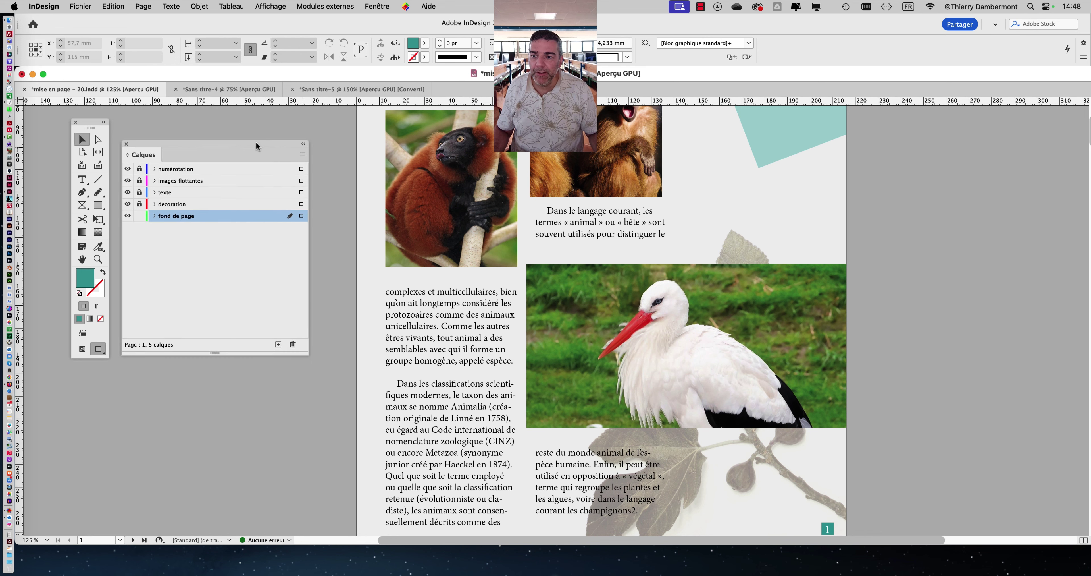
Step: Toggle the visibility of the "fond de page" layer to compare the page with and without its grey background
{"action": "left_click", "coordinate": [128, 217]}
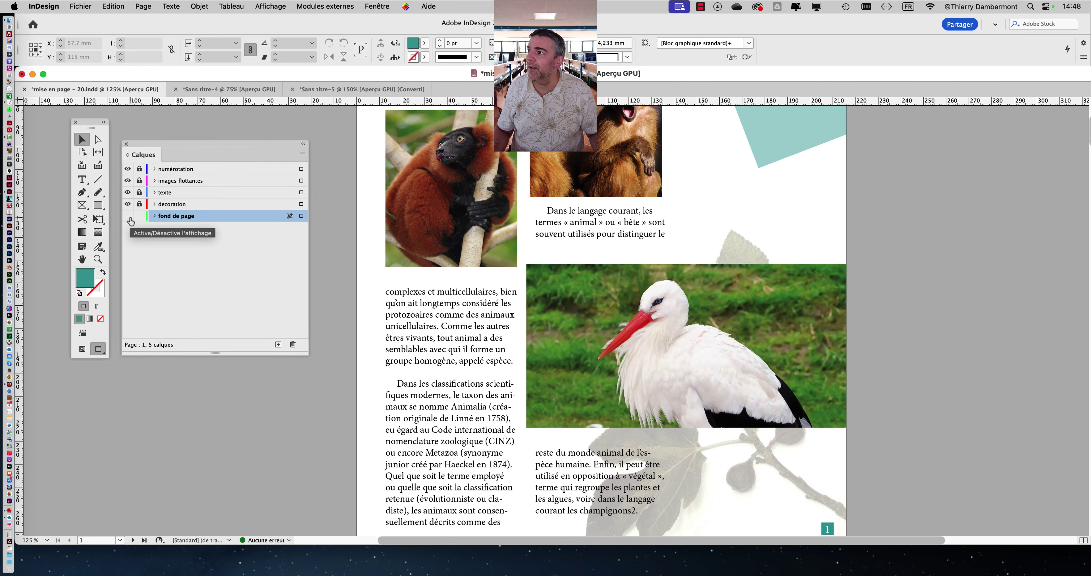
{"action": "left_click", "coordinate": [128, 216]}
{"action": "left_click", "coordinate": [128, 216]}
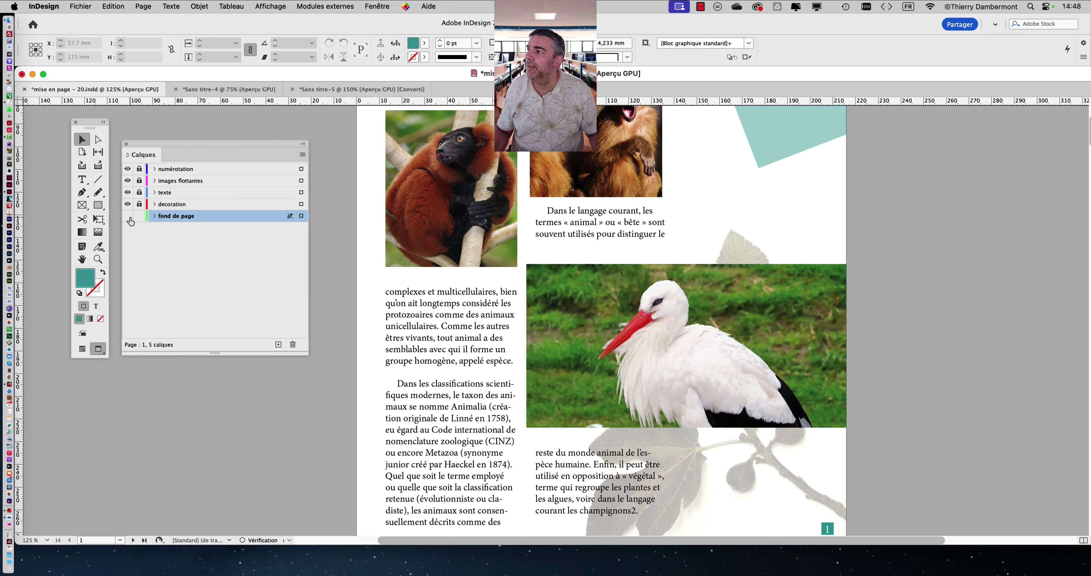
{"action": "left_click", "coordinate": [128, 217]}
{"action": "left_click", "coordinate": [128, 217]}
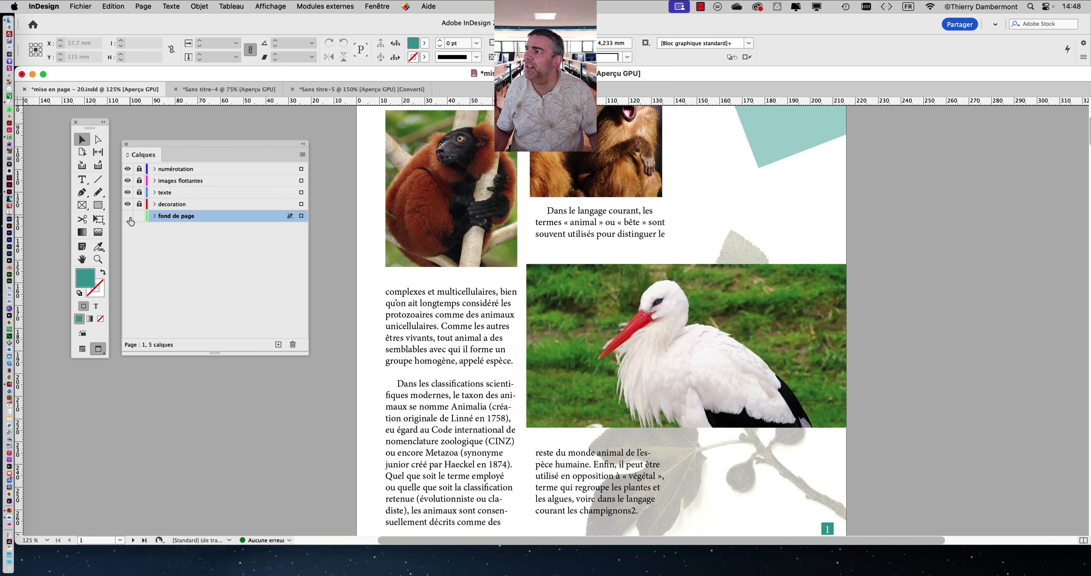
{"action": "left_click", "coordinate": [128, 217]}
{"action": "left_click", "coordinate": [128, 217]}
{"action": "left_click", "coordinate": [127, 216]}
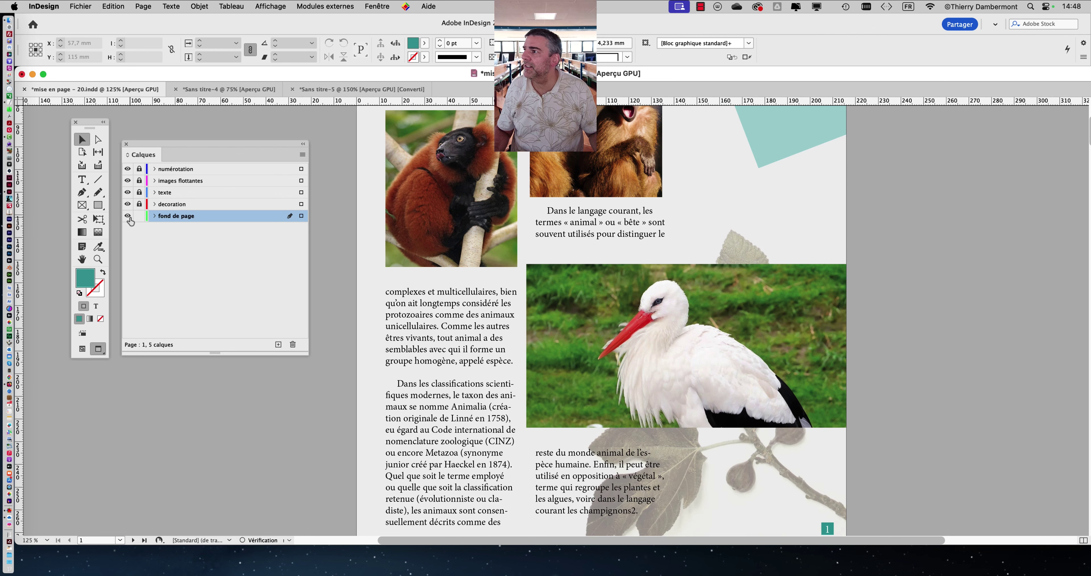
{"action": "scroll", "coordinate": [594, 308], "scroll_direction": "down", "scroll_amount": 3}
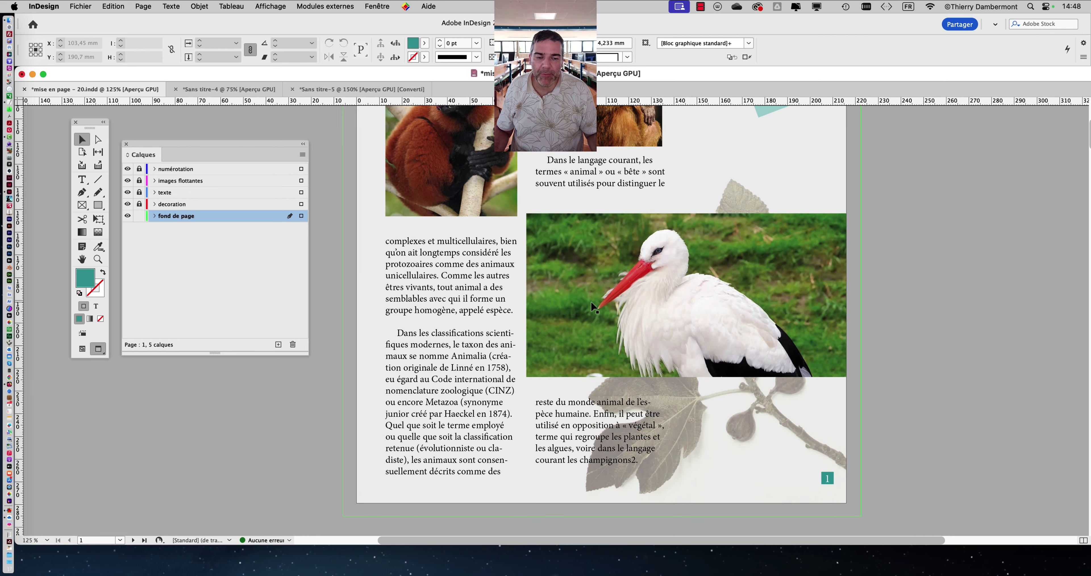
{"action": "scroll", "coordinate": [593, 306], "scroll_direction": "up", "scroll_amount": 5}
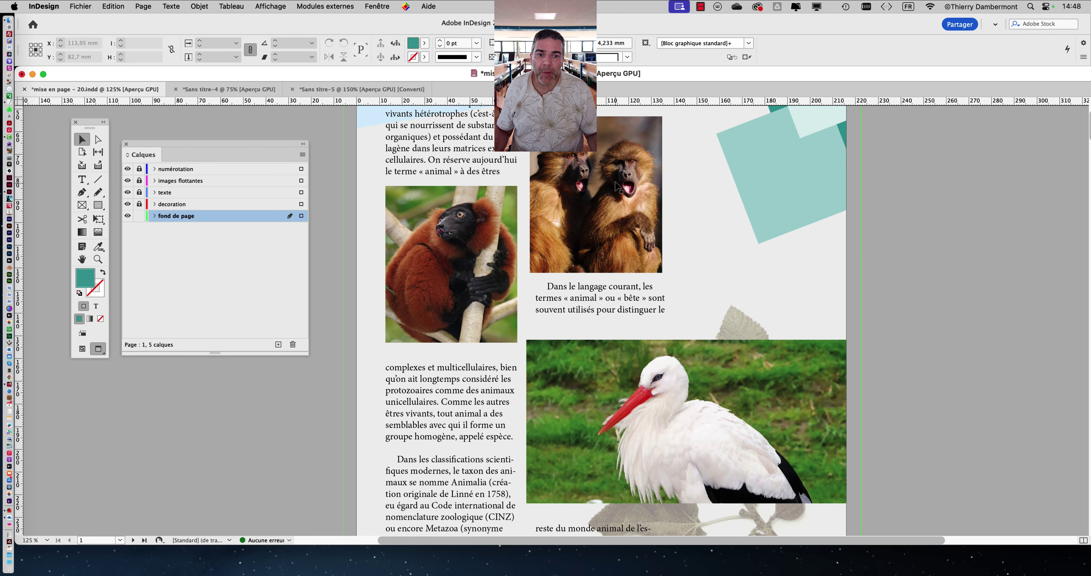
{"action": "scroll", "coordinate": [616, 186], "scroll_direction": "up", "scroll_amount": 2, "text": "alt"}
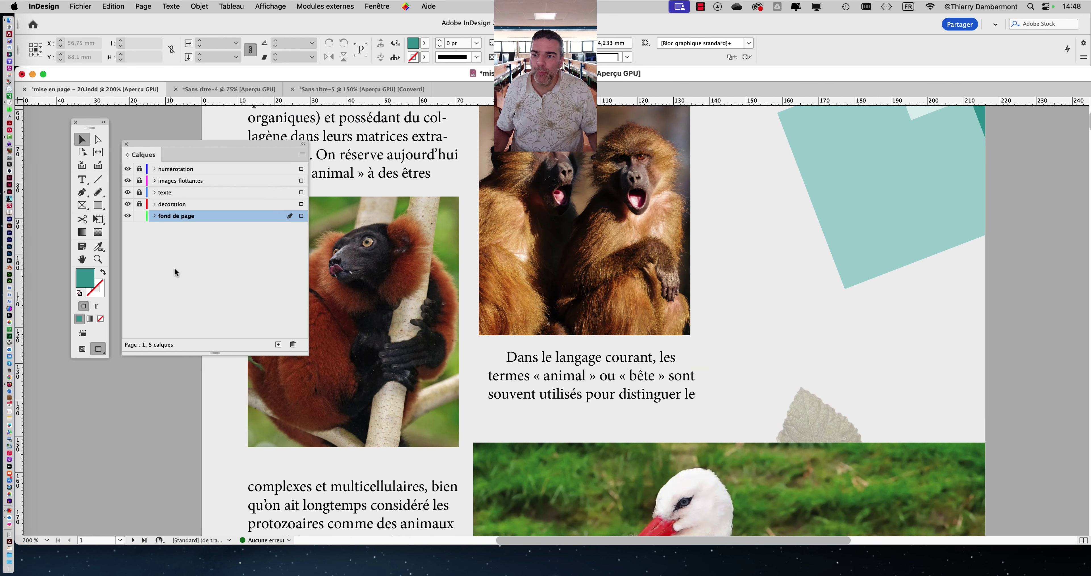
{"action": "left_click", "coordinate": [128, 217]}
{"action": "left_click", "coordinate": [128, 216]}
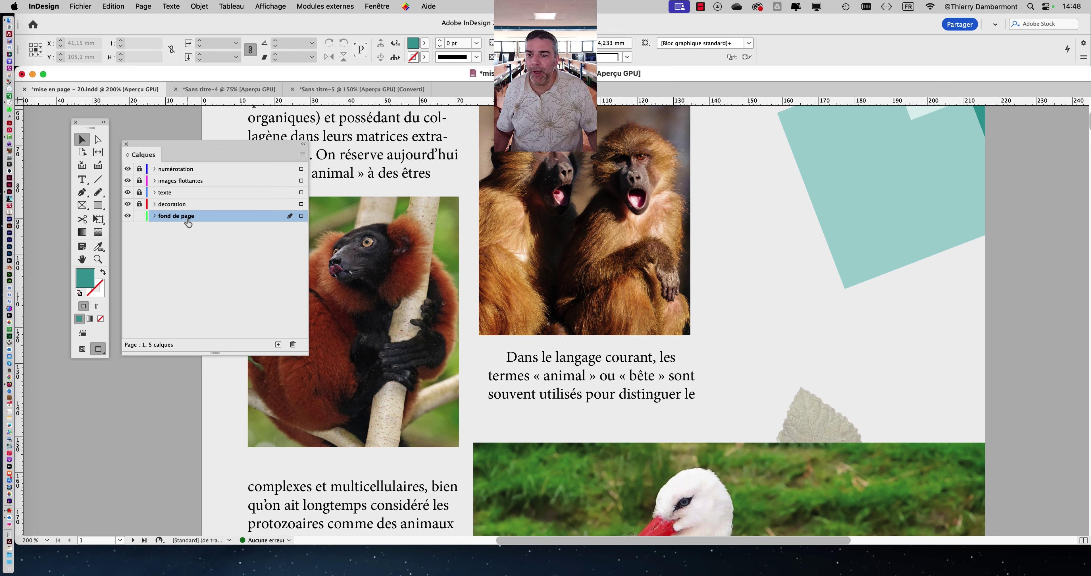
Step: Select the full-page background frame on the "fond de page" layer and display the Nuancier swatches
{"action": "left_click", "coordinate": [237, 380]}
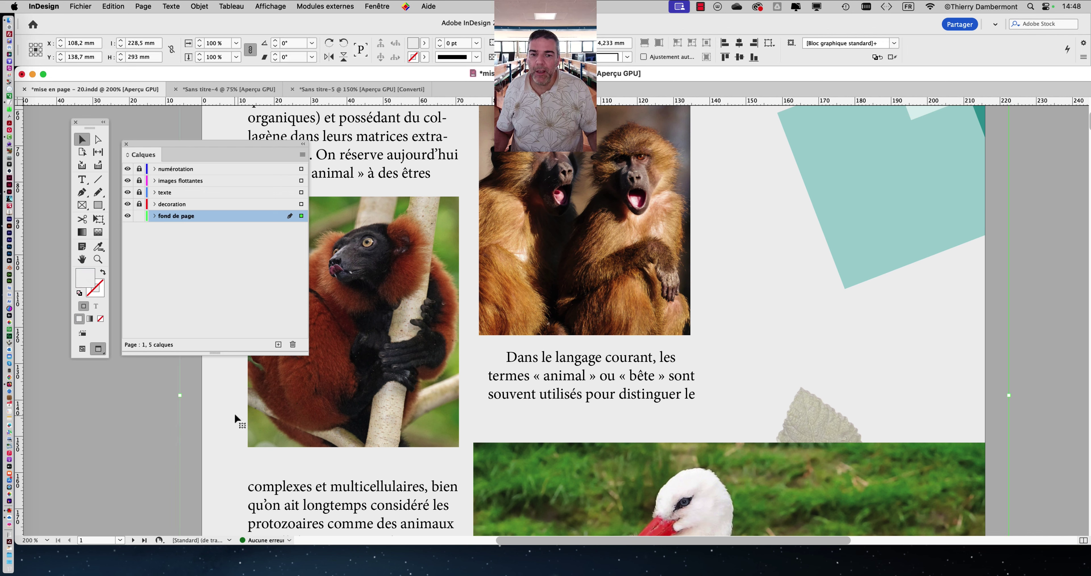
{"action": "left_click", "coordinate": [375, 6]}
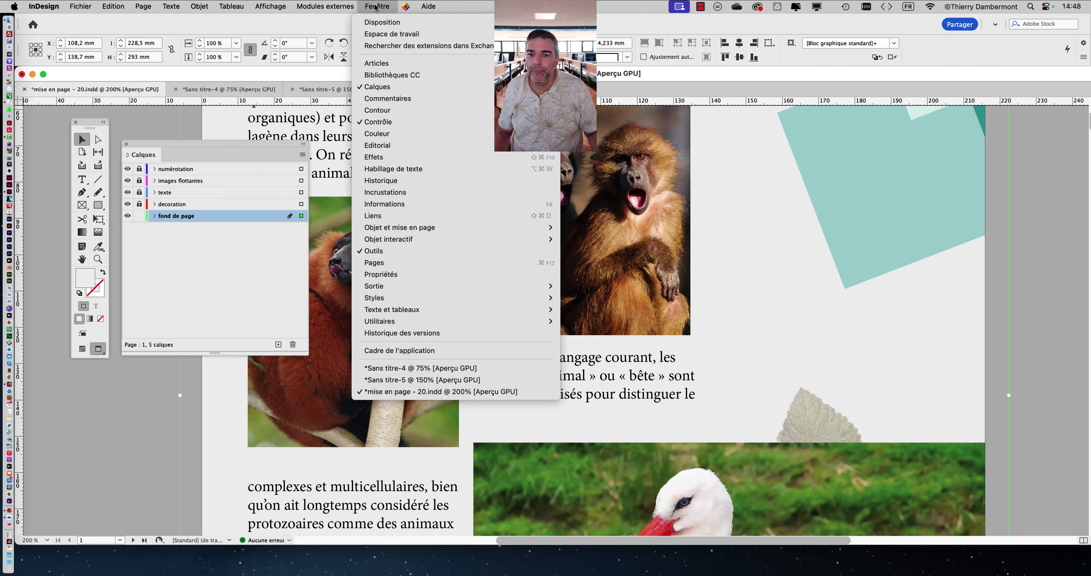
{"action": "left_click", "coordinate": [168, 271]}
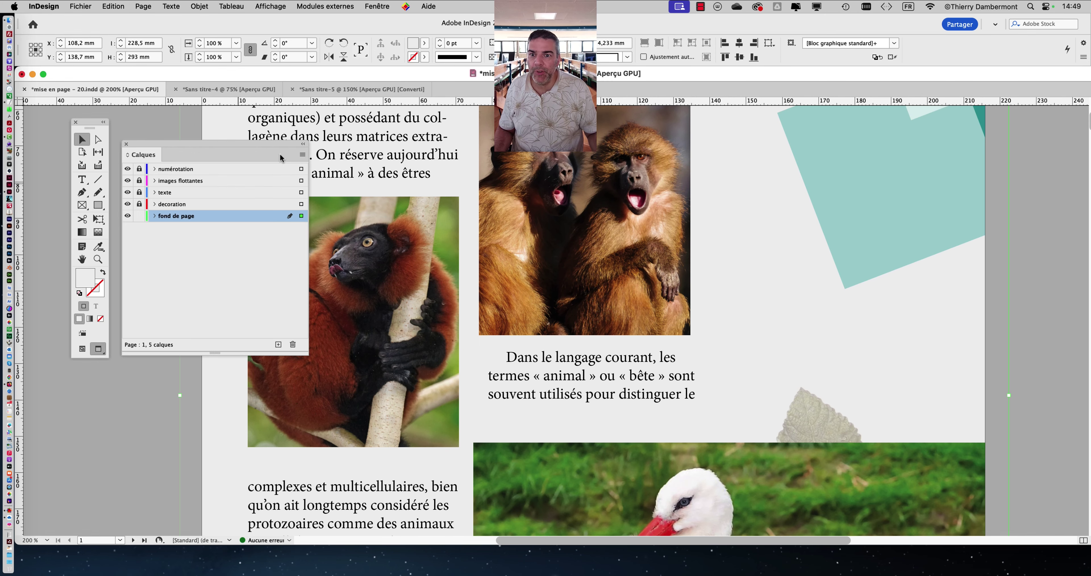
{"action": "left_click", "coordinate": [393, 5]}
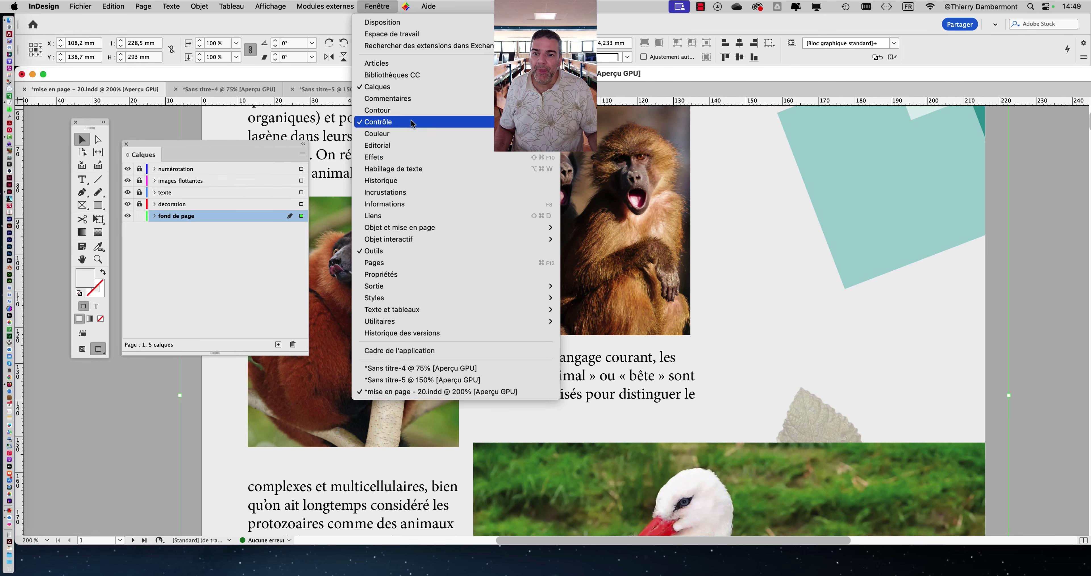
{"action": "mouse_move", "coordinate": [413, 134]}
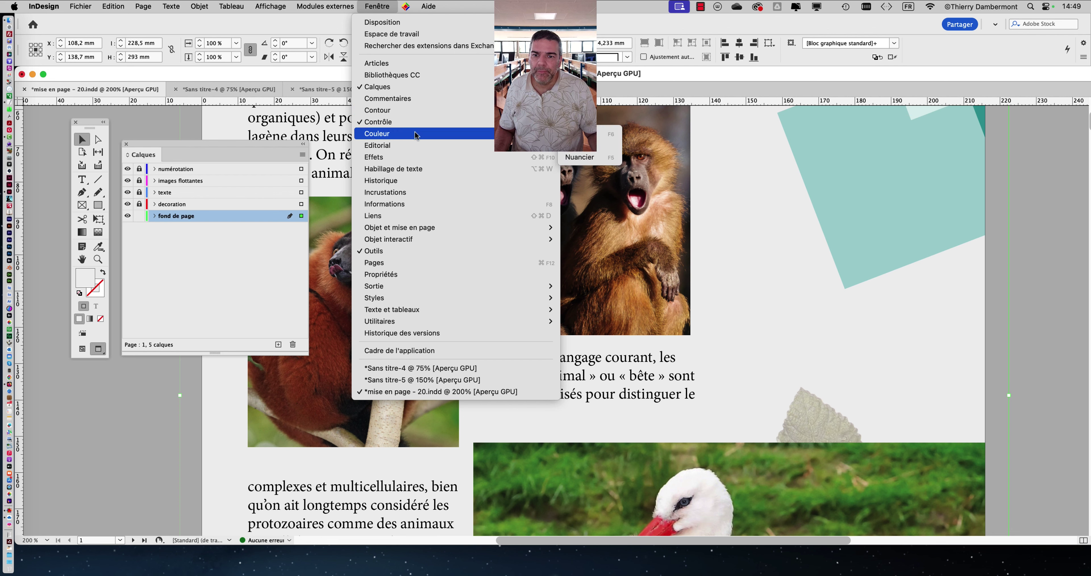
{"action": "left_click", "coordinate": [593, 161]}
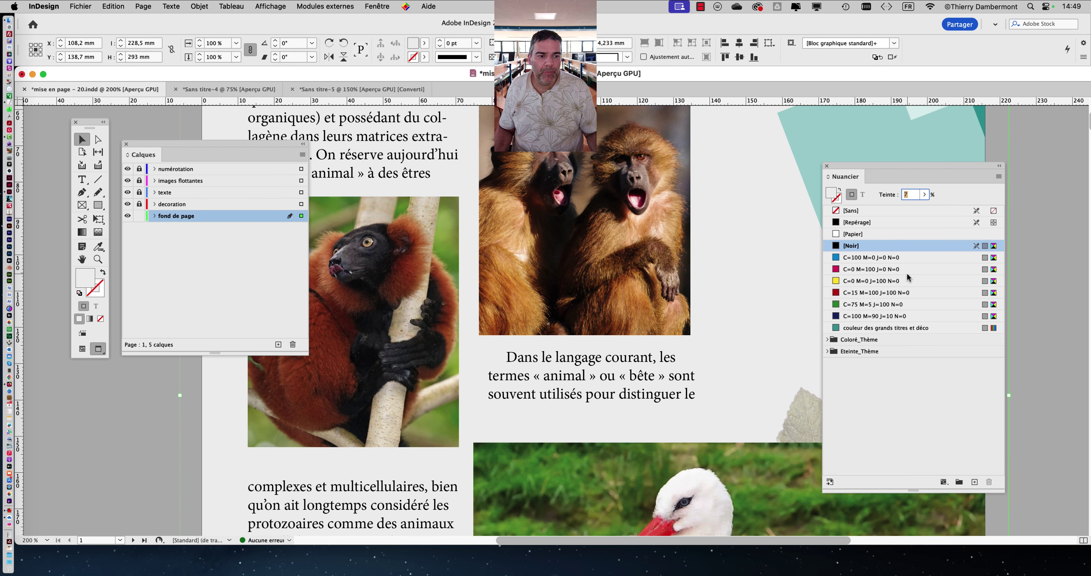
Step: Raise the black tint of the page background to 24%
{"action": "left_click", "coordinate": [924, 195]}
{"action": "left_click_drag", "start_coordinate": [872, 208], "coordinate": [883, 210]}
{"action": "key", "text": "super+1"}
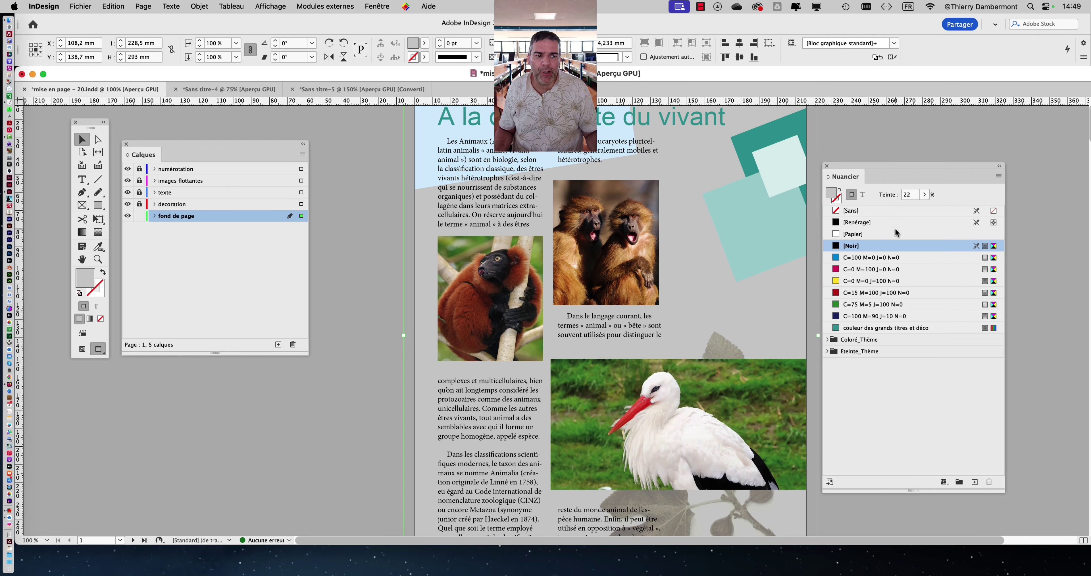
{"action": "left_click", "coordinate": [925, 194]}
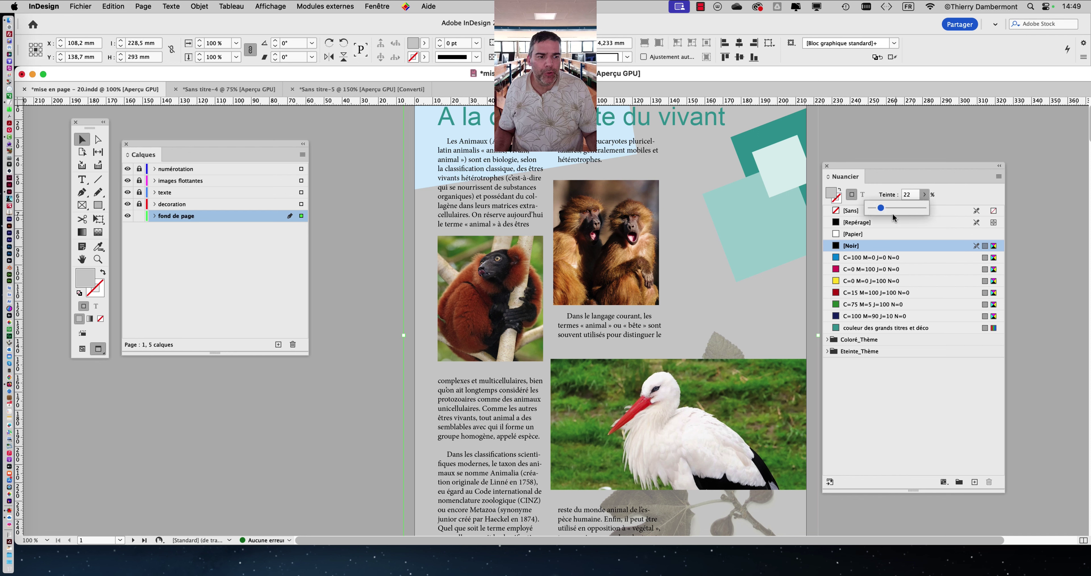
{"action": "left_click_drag", "start_coordinate": [882, 209], "coordinate": [884, 210]}
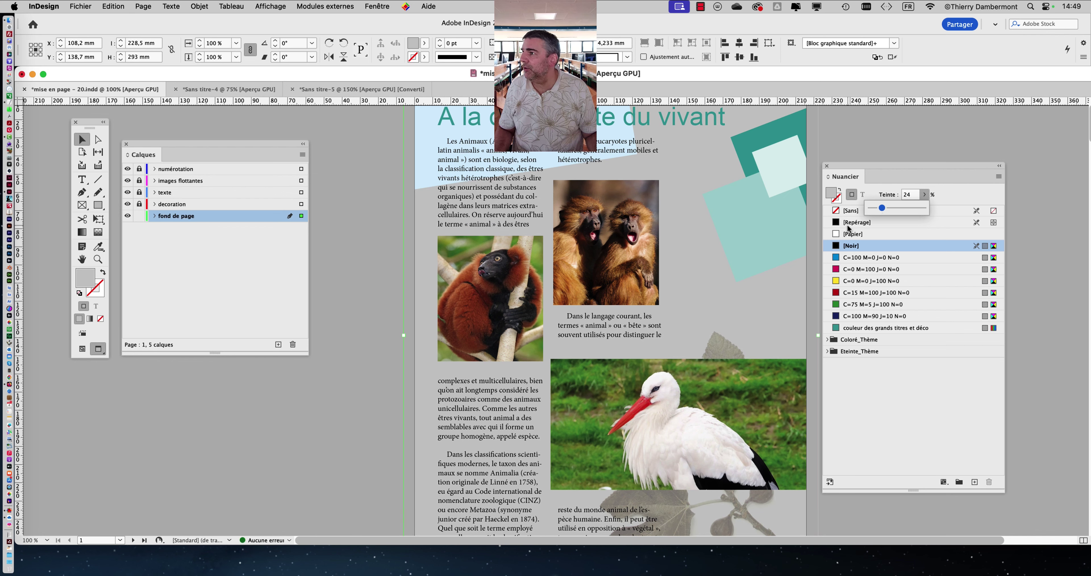
Step: Move the swatches clear of the page and compare the whole layout with the "fond de page" layer hidden and shown
{"action": "left_click_drag", "start_coordinate": [877, 163], "coordinate": [930, 144]}
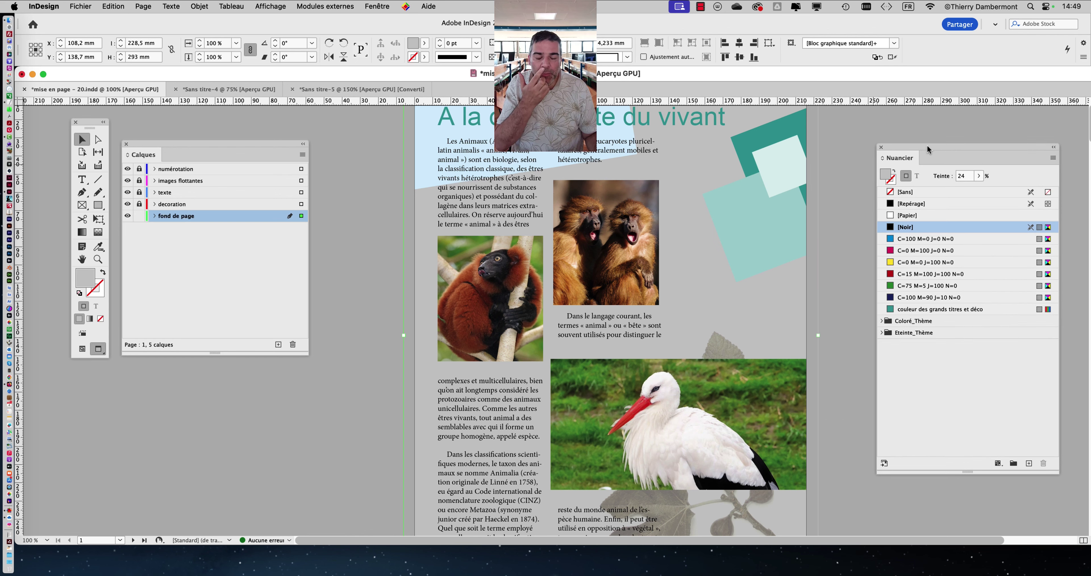
{"action": "key", "text": "super+minus"}
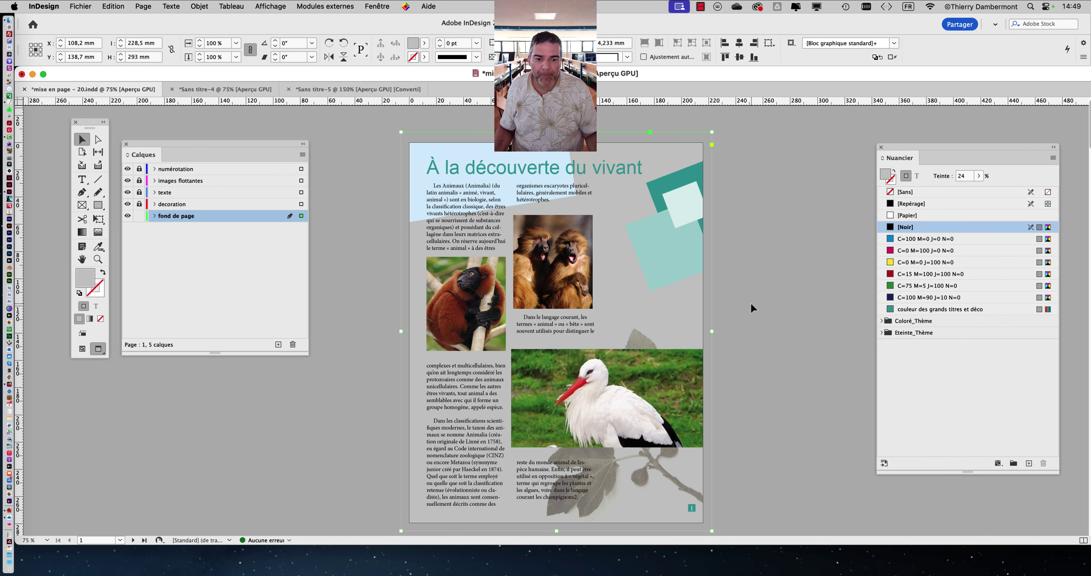
{"action": "left_click", "coordinate": [128, 216]}
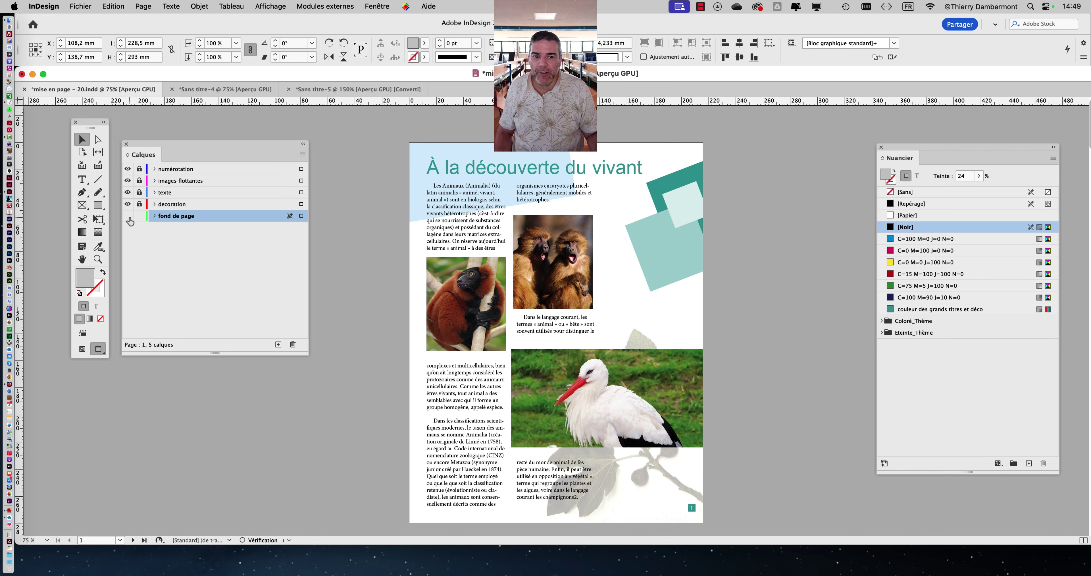
{"action": "left_click", "coordinate": [127, 216]}
{"action": "left_click", "coordinate": [128, 216]}
{"action": "left_click", "coordinate": [128, 216]}
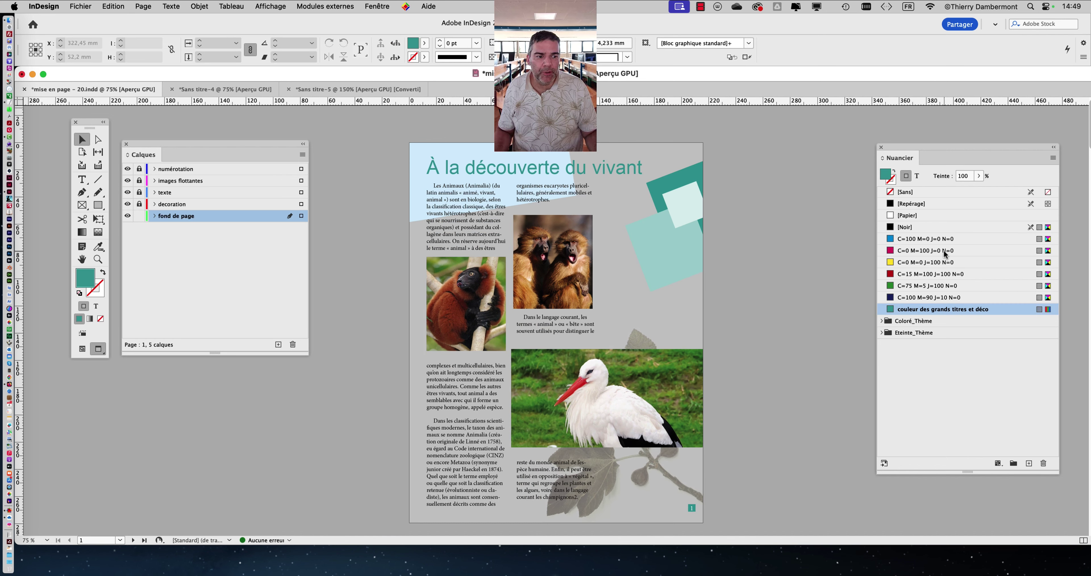
Step: Reselect the page background frame and set its black tint to 5%
{"action": "left_click", "coordinate": [408, 253]}
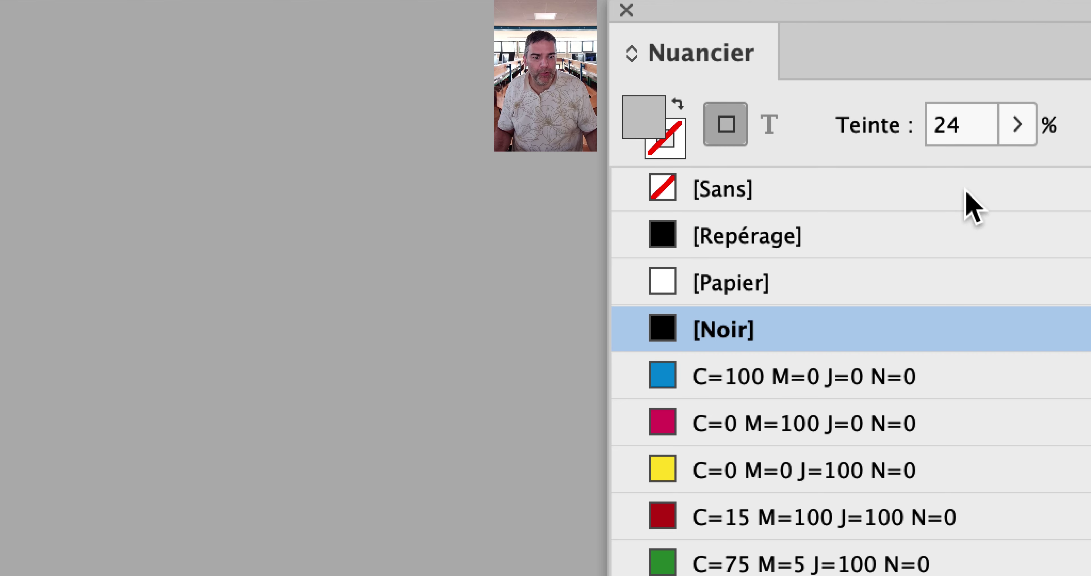
{"action": "left_click", "coordinate": [1017, 124]}
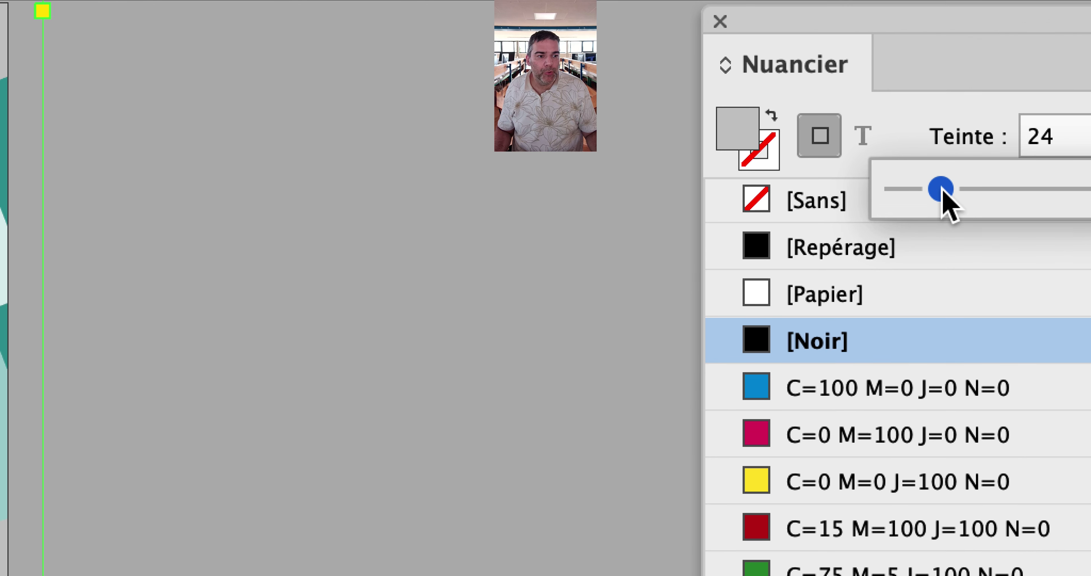
{"action": "mouse_move", "coordinate": [921, 179]}
{"action": "left_mouse_down"}
{"action": "mouse_move", "coordinate": [888, 180]}
{"action": "mouse_move", "coordinate": [931, 190]}
{"action": "left_mouse_up"}
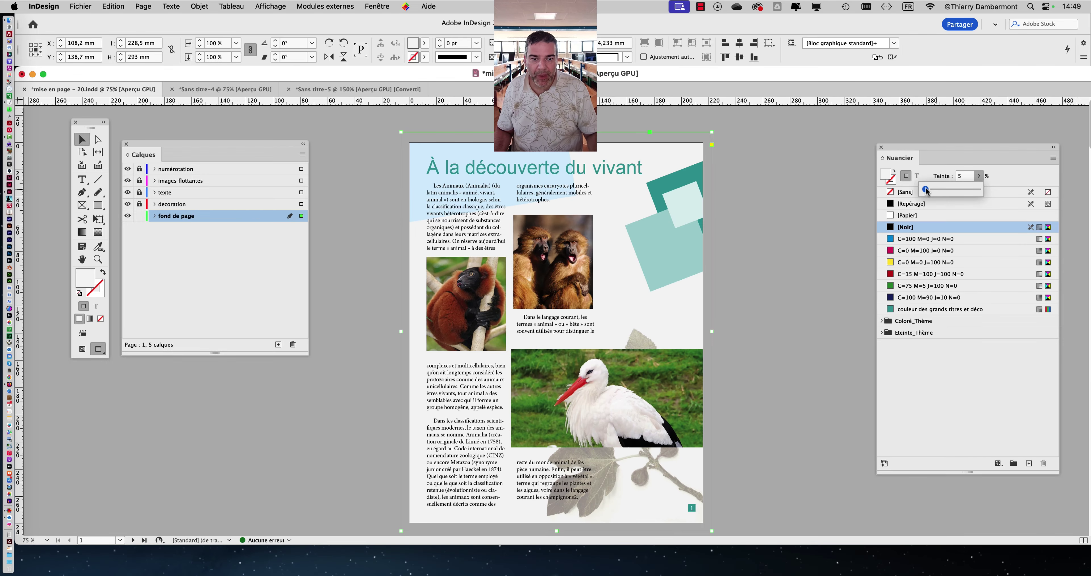
Step: Deselect the background and toggle the "fond de page" layer to examine the lightened tint against plain white paper
{"action": "left_click", "coordinate": [343, 455]}
{"action": "scroll", "coordinate": [695, 390], "scroll_direction": "up", "scroll_amount": 1}
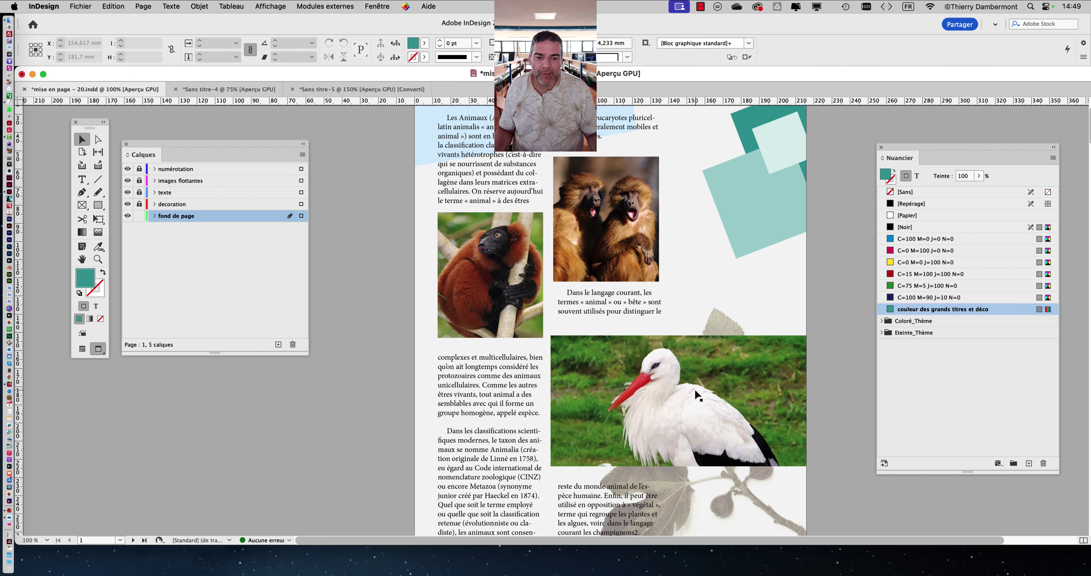
{"action": "left_click", "coordinate": [127, 215]}
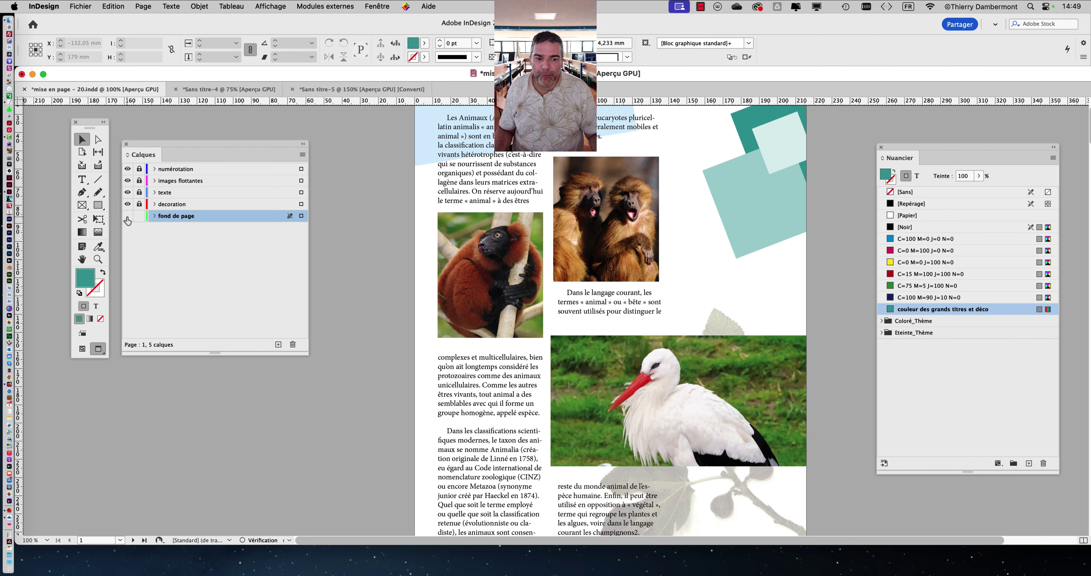
{"action": "left_click", "coordinate": [127, 215]}
{"action": "left_click", "coordinate": [127, 217]}
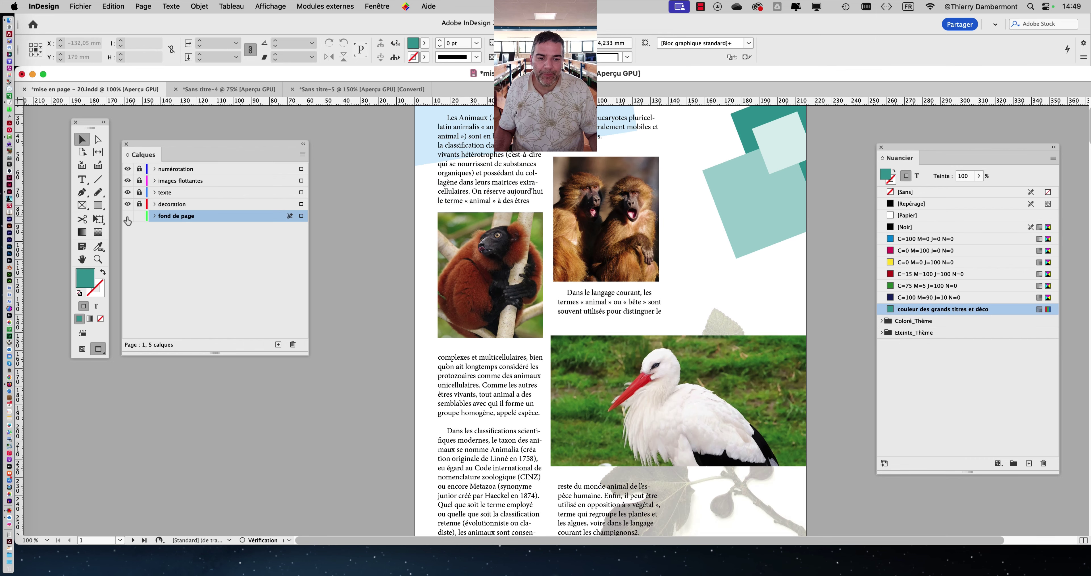
{"action": "left_click", "coordinate": [128, 217]}
{"action": "left_click", "coordinate": [127, 217]}
{"action": "left_click", "coordinate": [127, 217]}
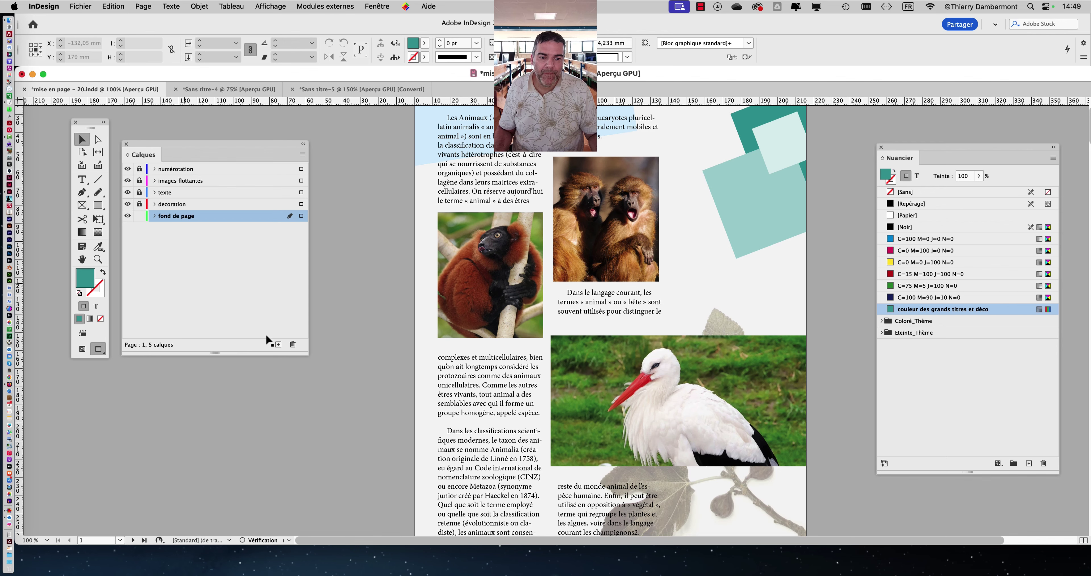
Step: Compare the contrast around the white stork photo with the "fond de page" layer hidden and shown, leaving the layer visible
{"action": "scroll", "coordinate": [642, 406], "scroll_direction": "up", "scroll_amount": 3}
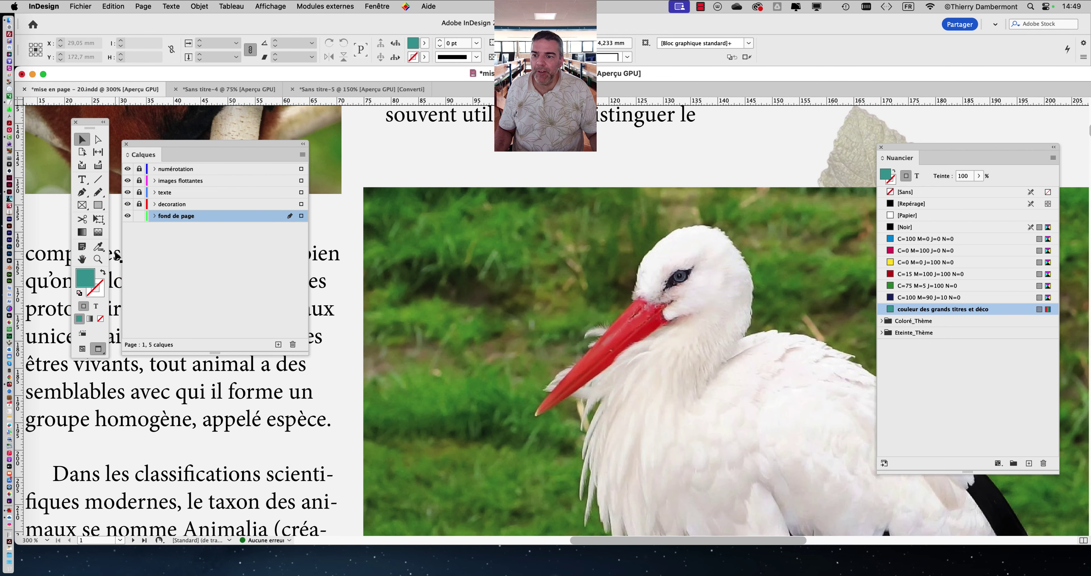
{"action": "left_click", "coordinate": [128, 218]}
{"action": "left_click", "coordinate": [128, 217]}
{"action": "left_click", "coordinate": [128, 218]}
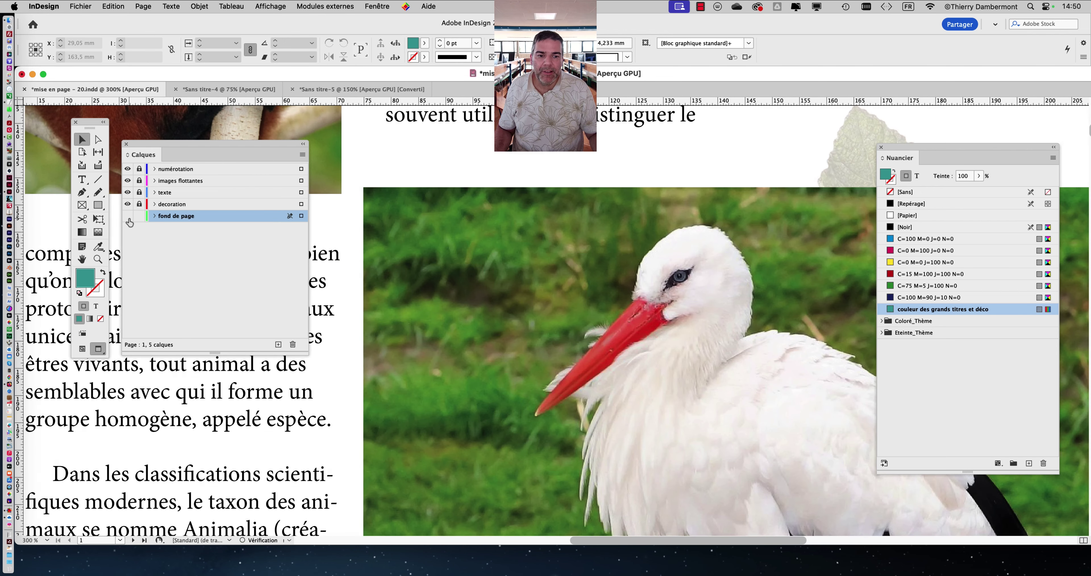
{"action": "left_click", "coordinate": [128, 218]}
{"action": "scroll", "coordinate": [568, 332], "scroll_direction": "down", "scroll_amount": 3}
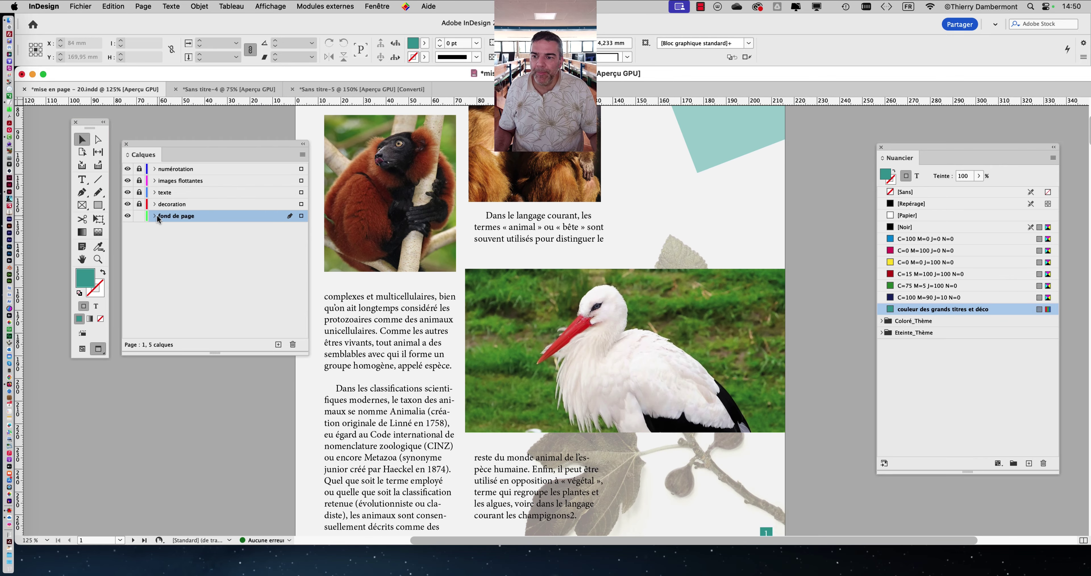
{"action": "left_click", "coordinate": [128, 216]}
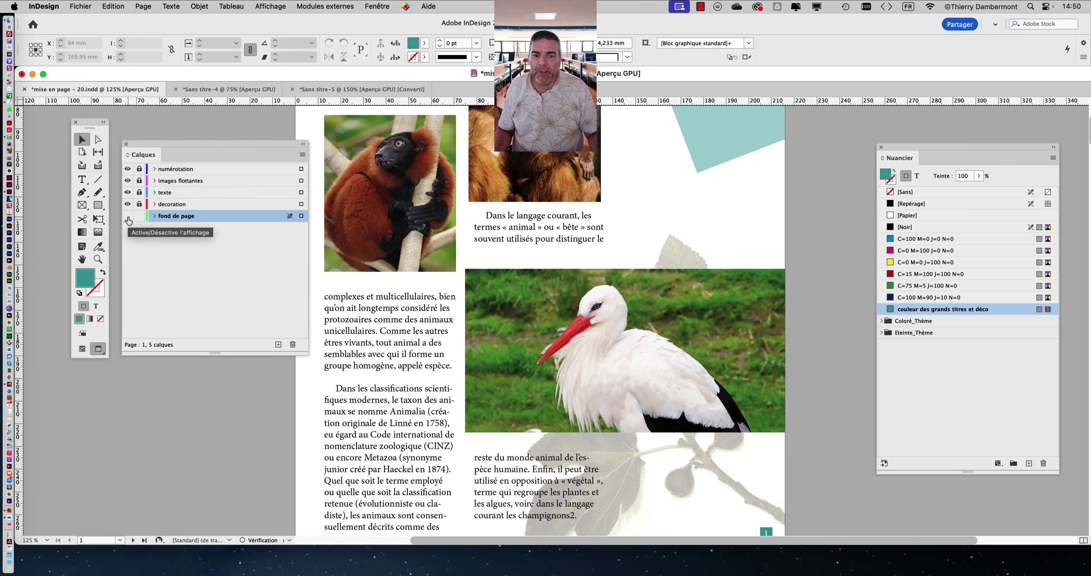
{"action": "left_click", "coordinate": [128, 217]}
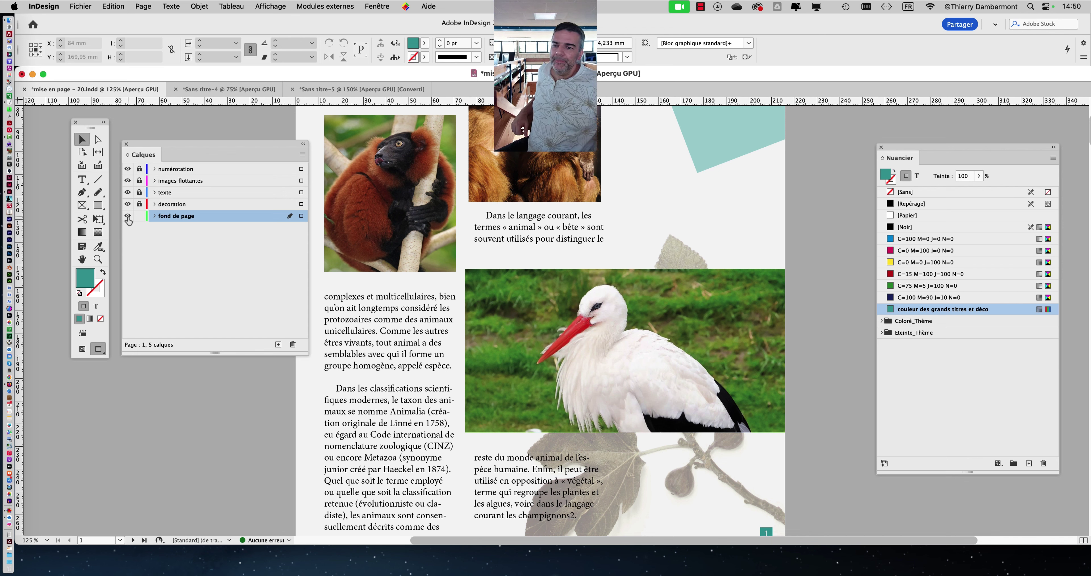
{"action": "left_click", "coordinate": [128, 216]}
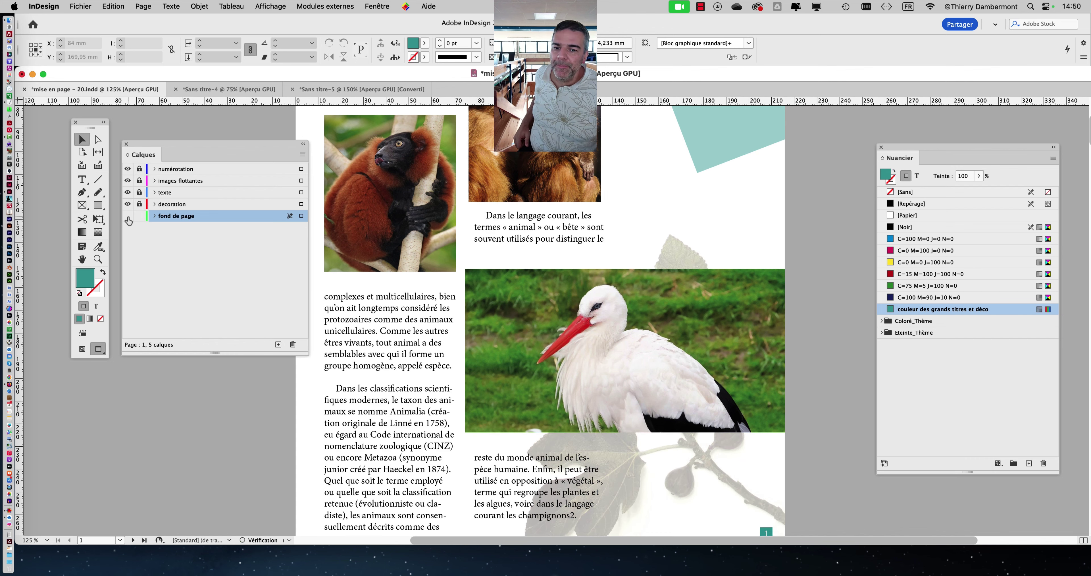
{"action": "left_click", "coordinate": [128, 217]}
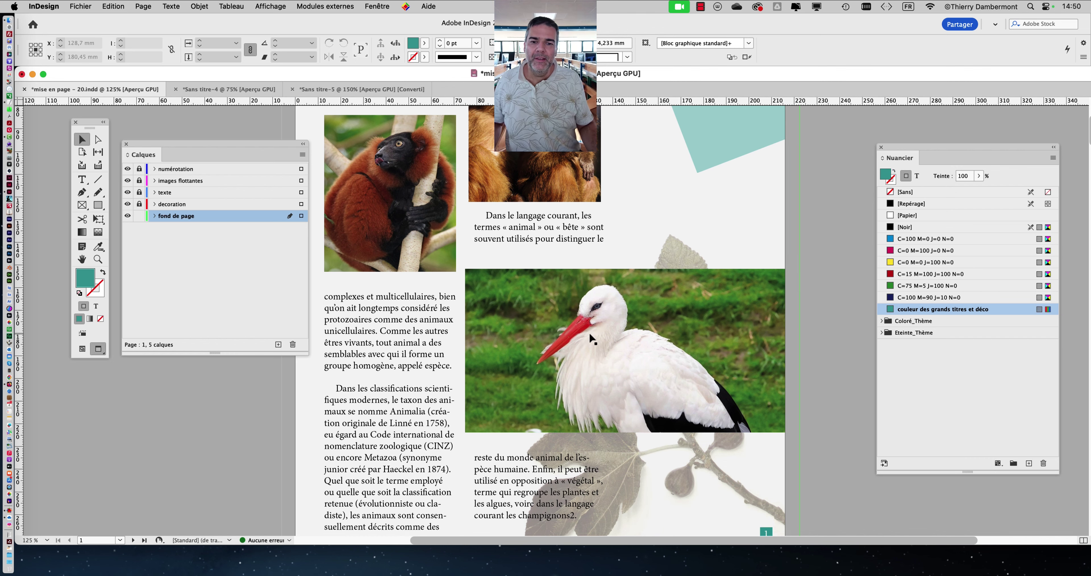
{"action": "key", "text": "super+minus"}
{"action": "key", "text": "super+minus"}
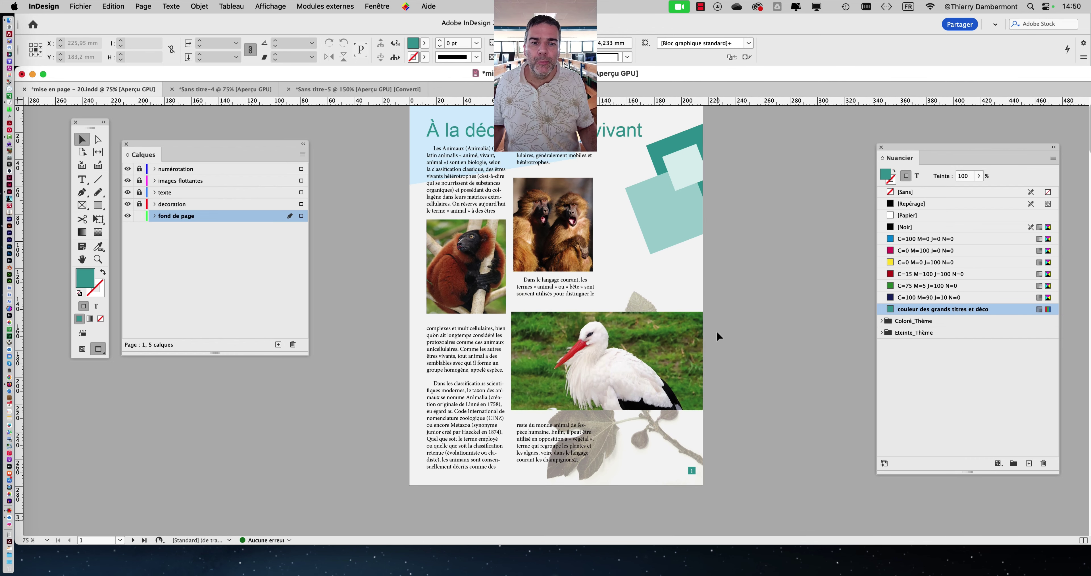
{"action": "scroll", "coordinate": [717, 334], "scroll_direction": "up", "scroll_amount": 2}
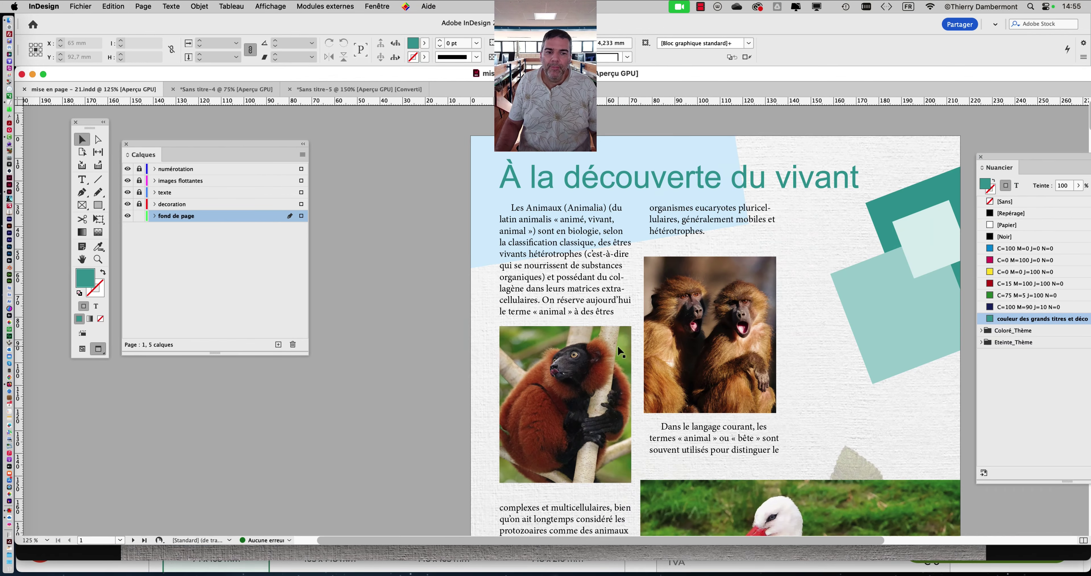
Step: Examine the first page's layout on its textured paper background and compare it with the plain white page below
{"action": "scroll", "coordinate": [617, 344], "scroll_direction": "down", "scroll_amount": 3}
{"action": "key", "text": "super+minus"}
{"action": "key", "text": "super+minus"}
{"action": "scroll", "coordinate": [673, 352], "scroll_direction": "down", "scroll_amount": 2}
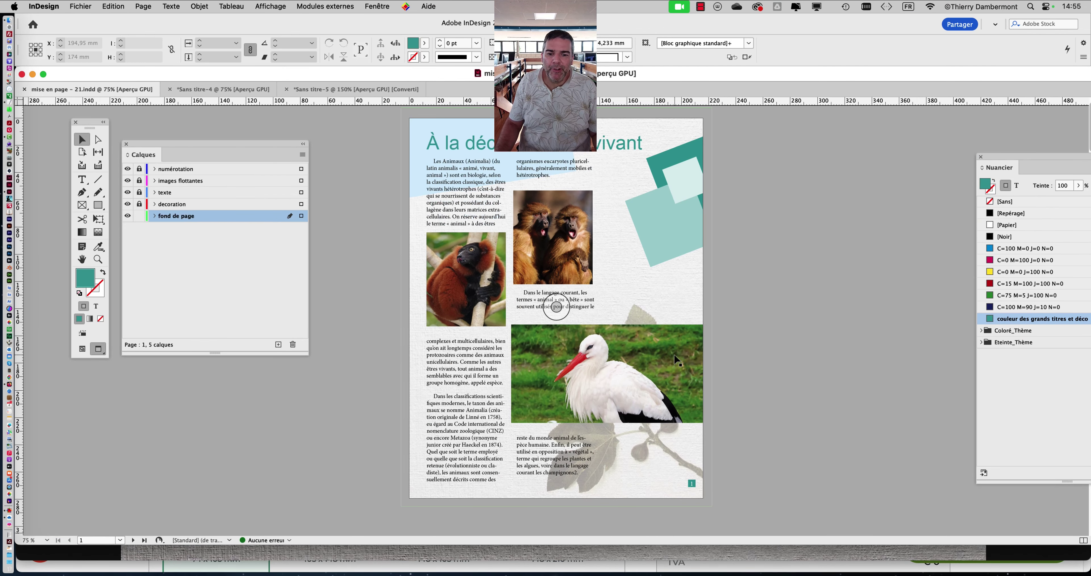
{"action": "scroll", "coordinate": [673, 352], "scroll_direction": "down", "scroll_amount": 4}
{"action": "scroll", "coordinate": [673, 352], "scroll_direction": "up", "scroll_amount": 2}
{"action": "scroll", "coordinate": [719, 337], "scroll_direction": "up", "scroll_amount": 1}
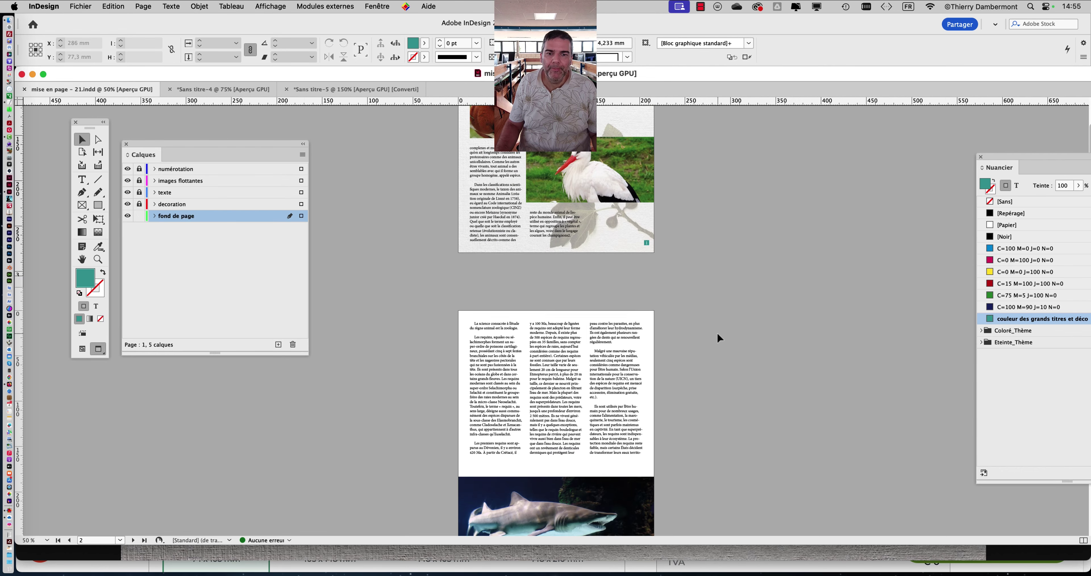
{"action": "scroll", "coordinate": [718, 337], "scroll_direction": "up", "scroll_amount": 2}
{"action": "scroll", "coordinate": [717, 338], "scroll_direction": "up", "scroll_amount": 1}
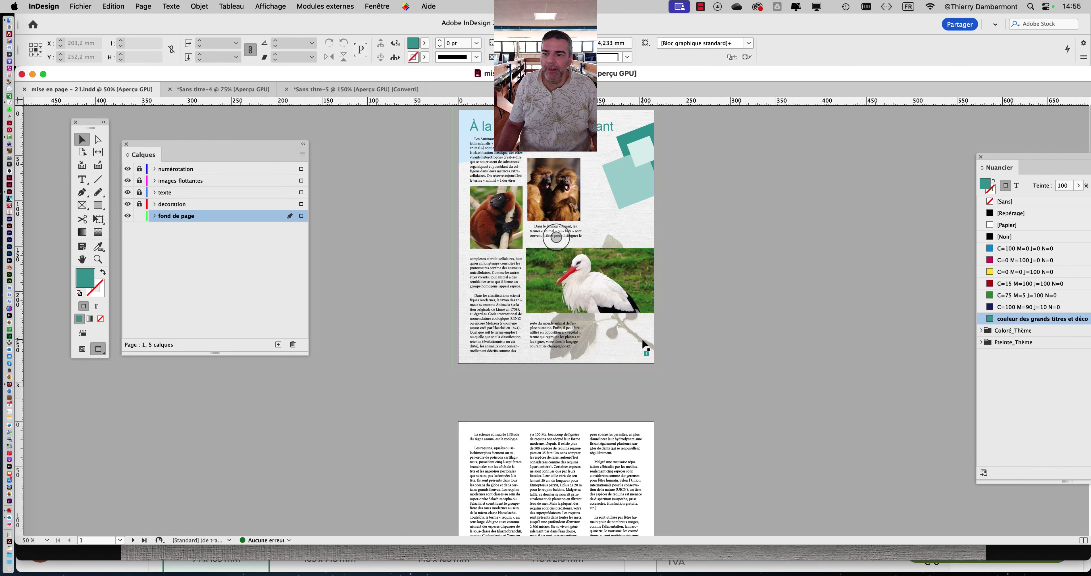
Step: Unlock the "decoration" layer, lock the "fond de page" layer, and select the faded fig branch image behind the stork photo
{"action": "left_click", "coordinate": [139, 204]}
{"action": "left_click", "coordinate": [139, 216]}
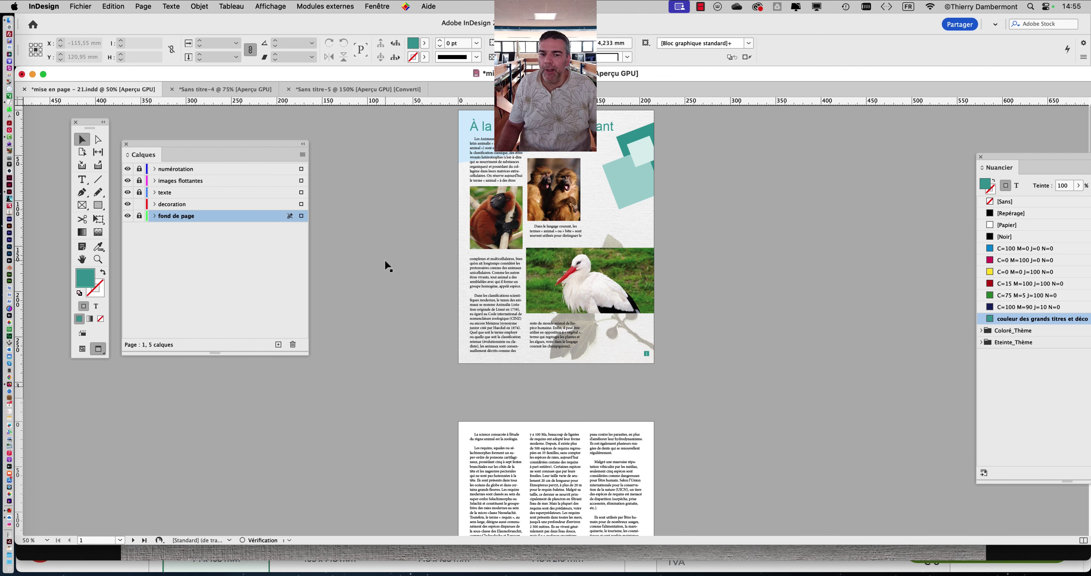
{"action": "left_click", "coordinate": [573, 342]}
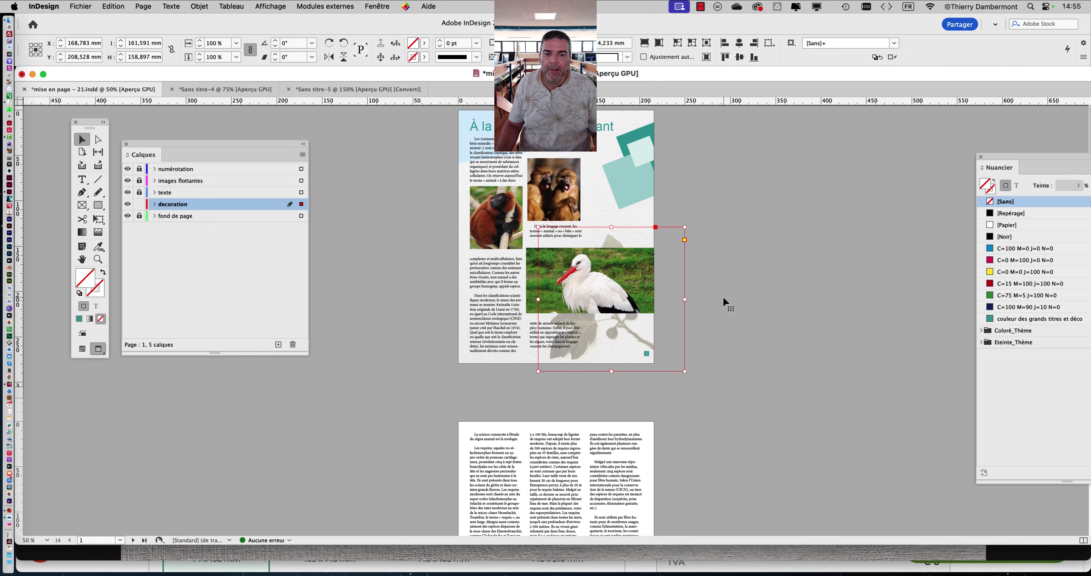
{"action": "scroll", "coordinate": [622, 240], "scroll_direction": "up", "scroll_amount": 4}
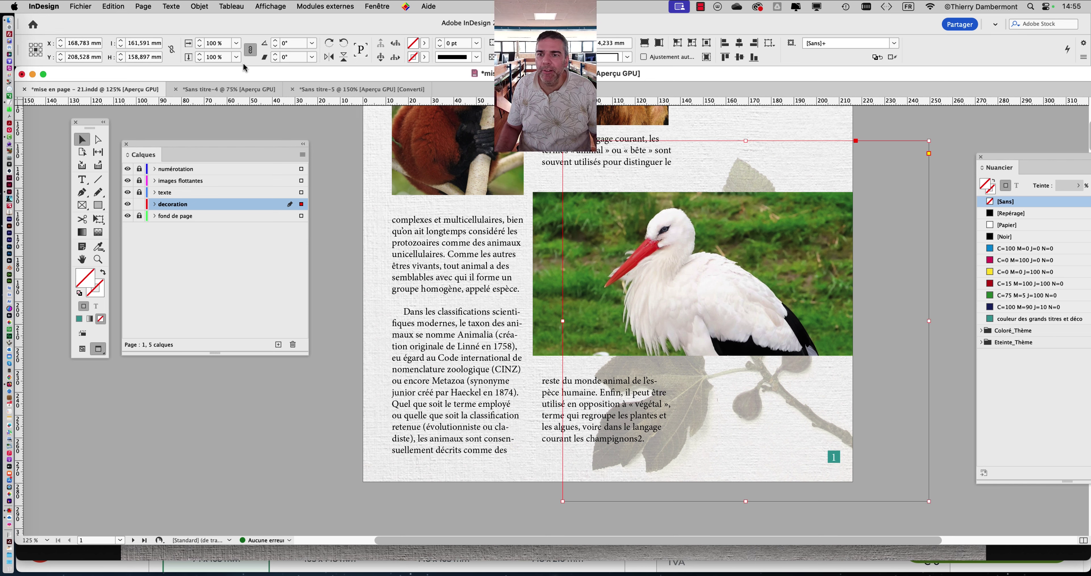
Step: Set the fig branch image's blending mode to Normal in its transparency effects
{"action": "left_click", "coordinate": [203, 5]}
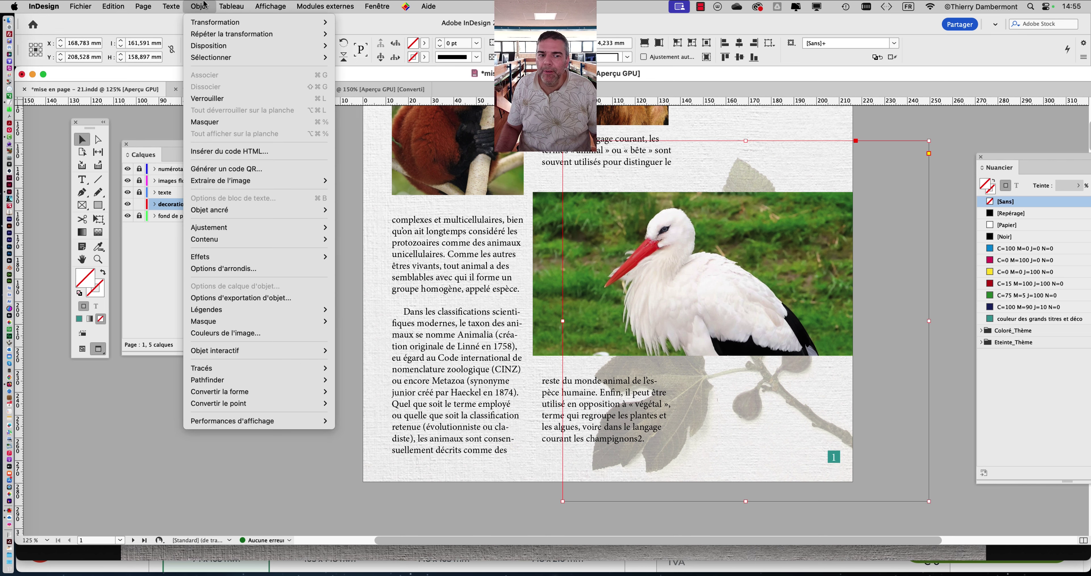
{"action": "mouse_move", "coordinate": [297, 259]}
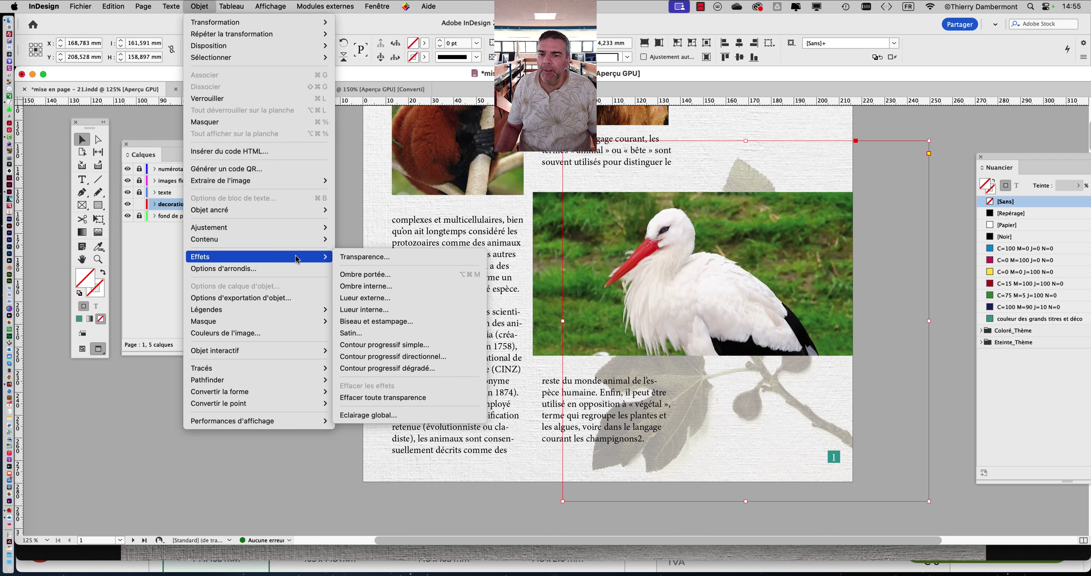
{"action": "left_click", "coordinate": [365, 256]}
{"action": "left_click", "coordinate": [356, 144]}
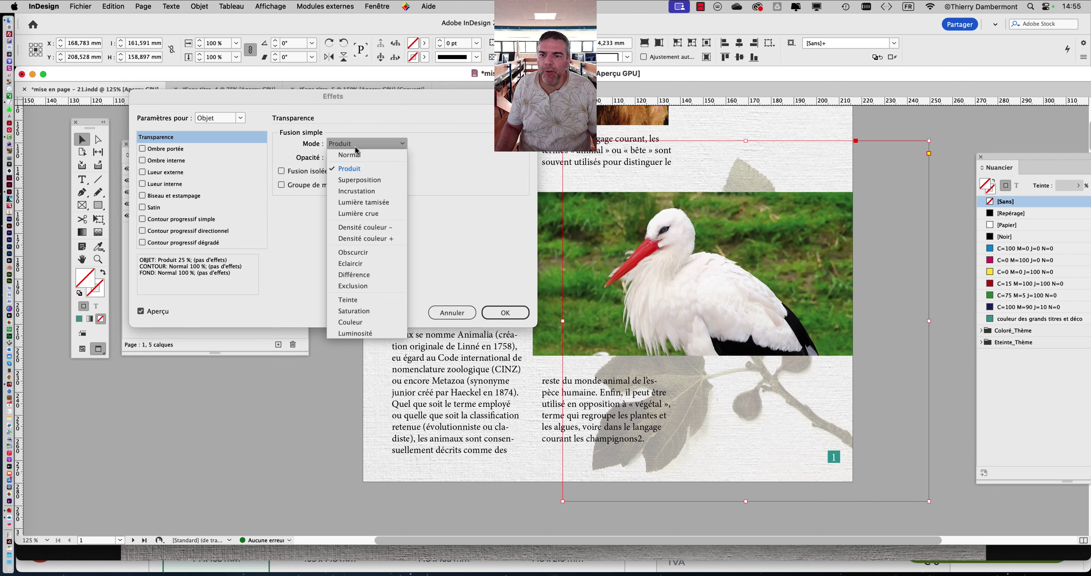
{"action": "left_click", "coordinate": [358, 152]}
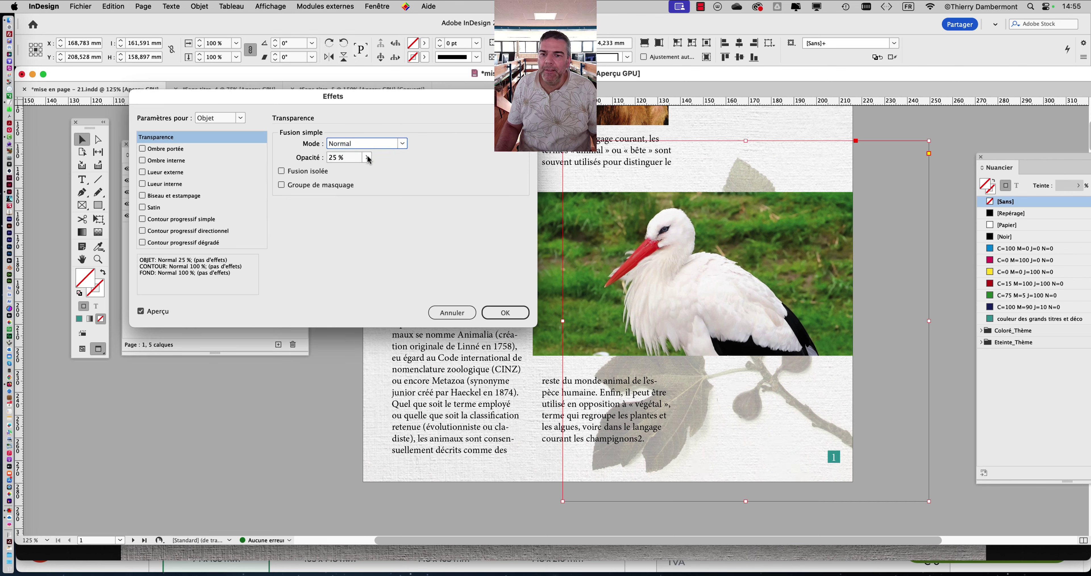
{"action": "left_click", "coordinate": [505, 314]}
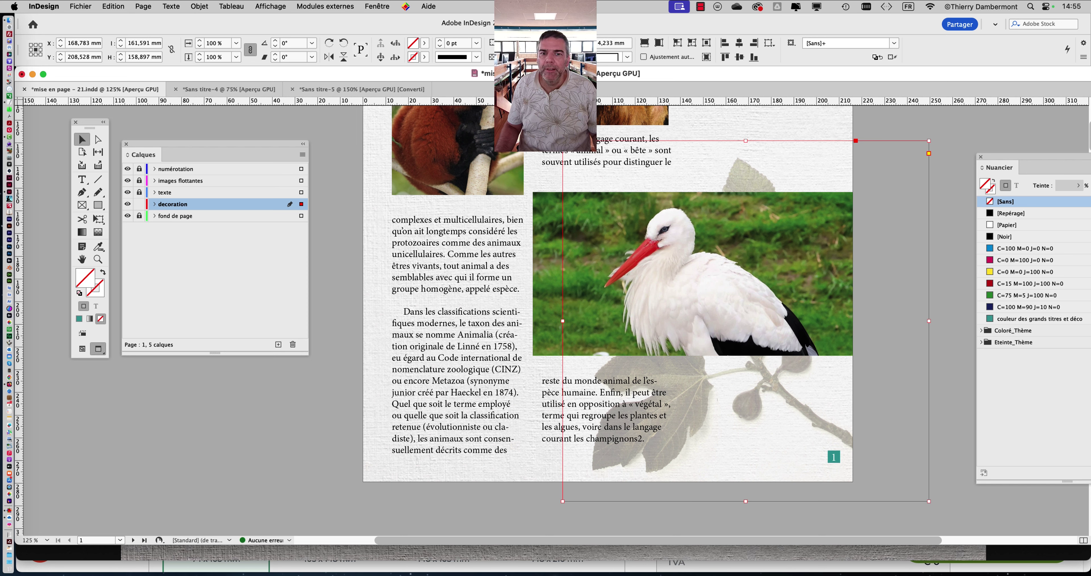
Step: Try a high and a medium opacity on the fig branch image and inspect how its white background covers the paper texture
{"action": "key", "text": "super+z"}
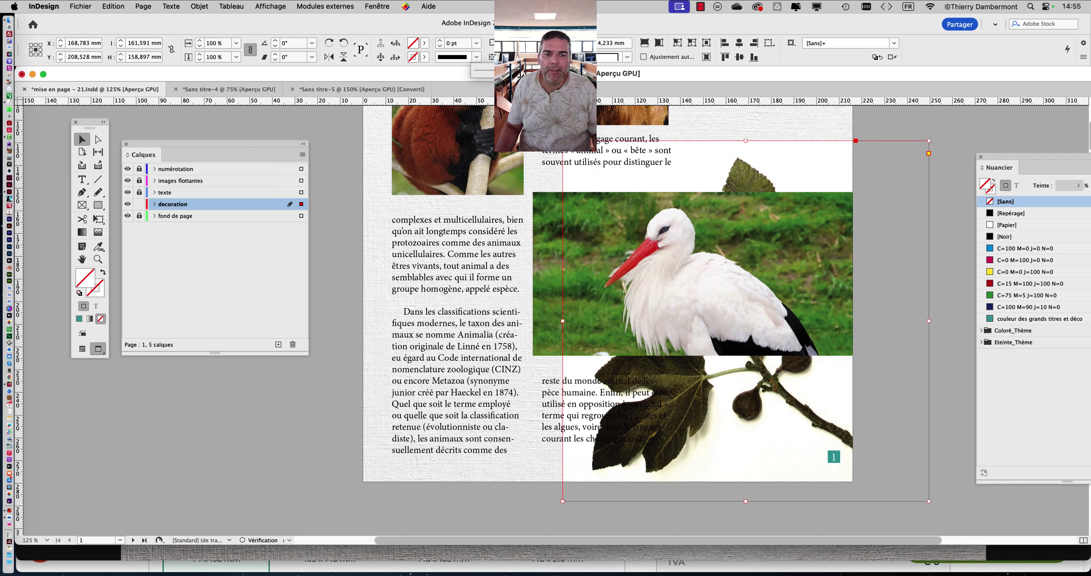
{"action": "scroll", "coordinate": [800, 173], "scroll_direction": "up", "scroll_amount": 1, "text": "alt"}
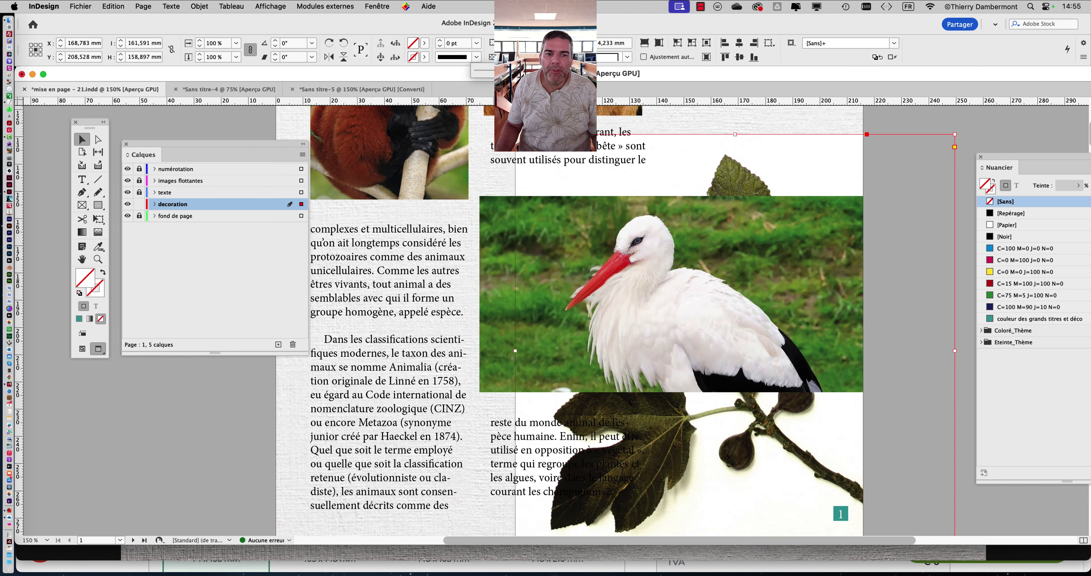
{"action": "key", "text": "super+shift+z"}
{"action": "left_click", "coordinate": [915, 132]}
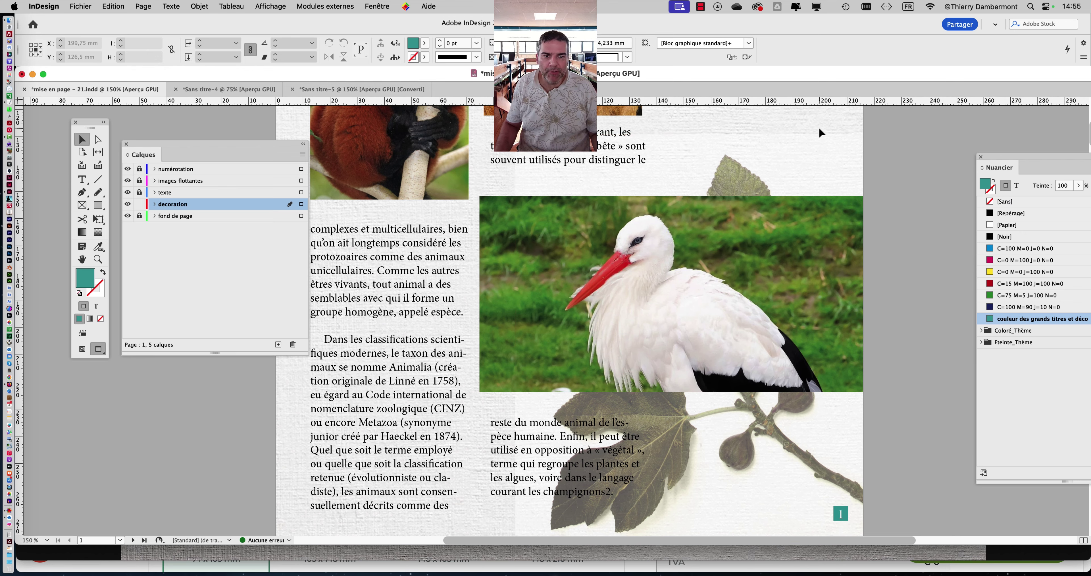
{"action": "key", "text": "super+equal"}
{"action": "key", "text": "super+equal"}
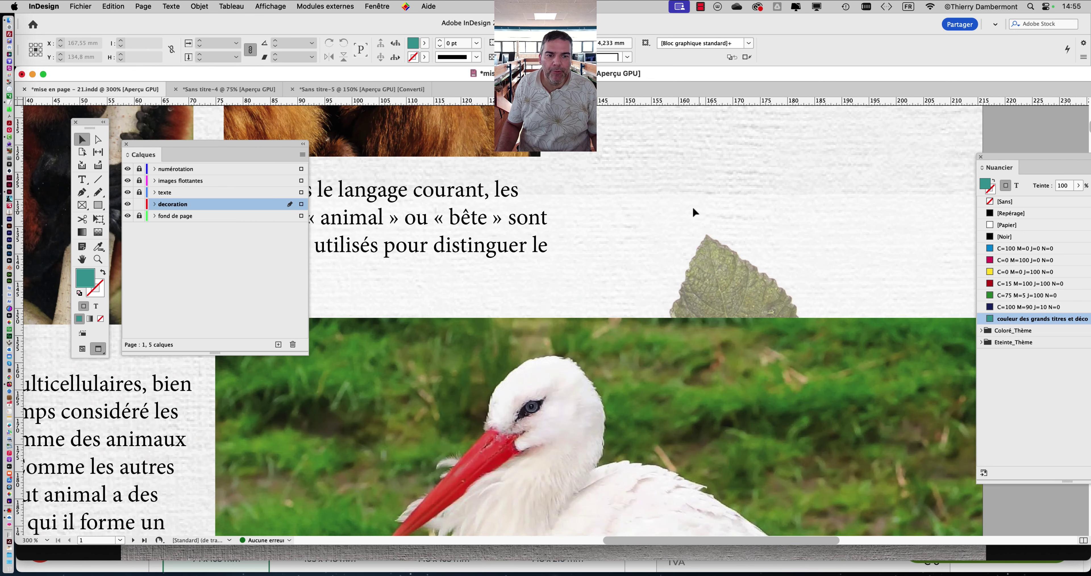
{"action": "left_click", "coordinate": [695, 211]}
{"action": "scroll", "coordinate": [712, 218], "scroll_direction": "left", "scroll_amount": 5}
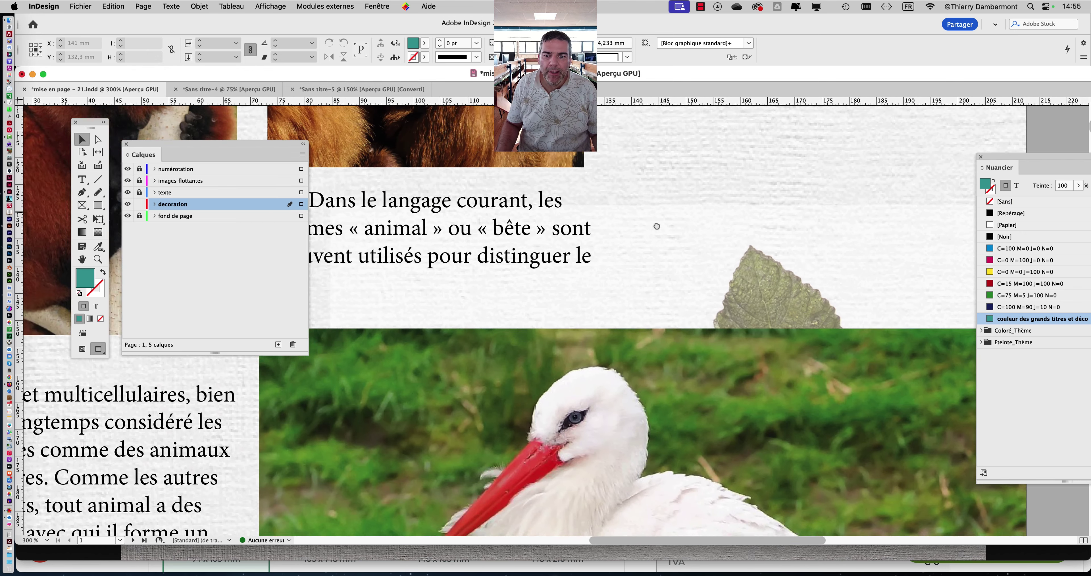
Step: Reselect the fig branch image and raise its opacity to 84%
{"action": "left_click", "coordinate": [813, 224]}
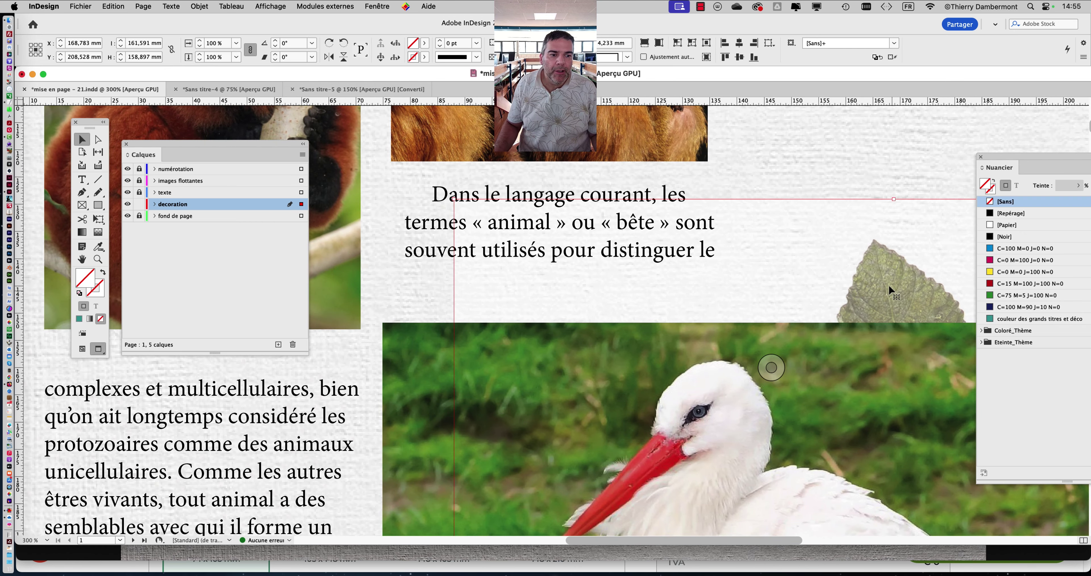
{"action": "key", "text": "super+minus"}
{"action": "key", "text": "super+minus"}
{"action": "key", "text": "super+minus"}
{"action": "scroll", "coordinate": [684, 182], "scroll_direction": "right", "scroll_amount": 3}
{"action": "scroll", "coordinate": [684, 182], "scroll_direction": "down", "scroll_amount": 2}
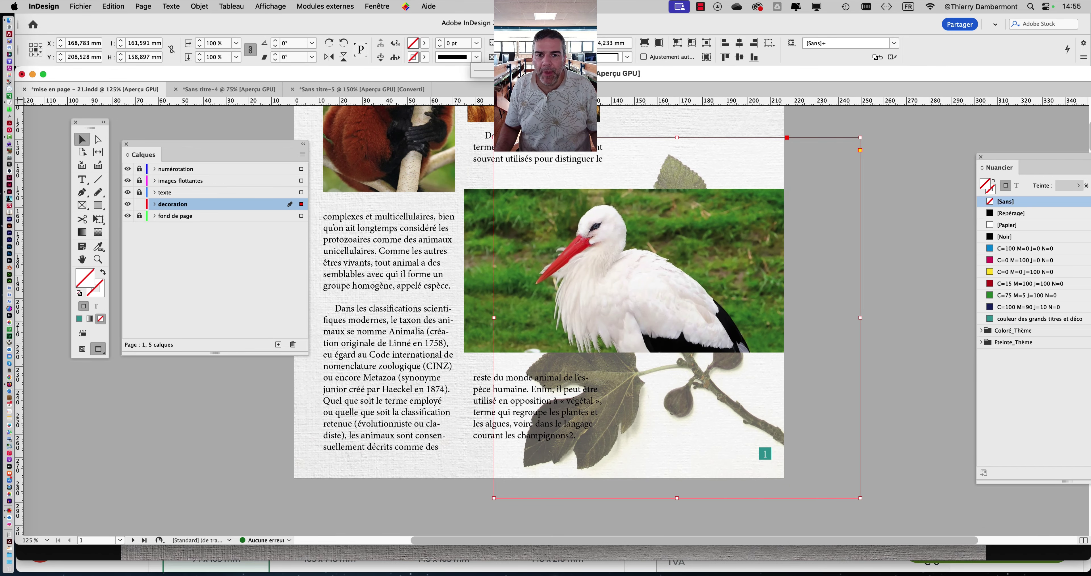
{"action": "left_click_drag", "start_coordinate": [510, 72], "coordinate": [527, 72]}
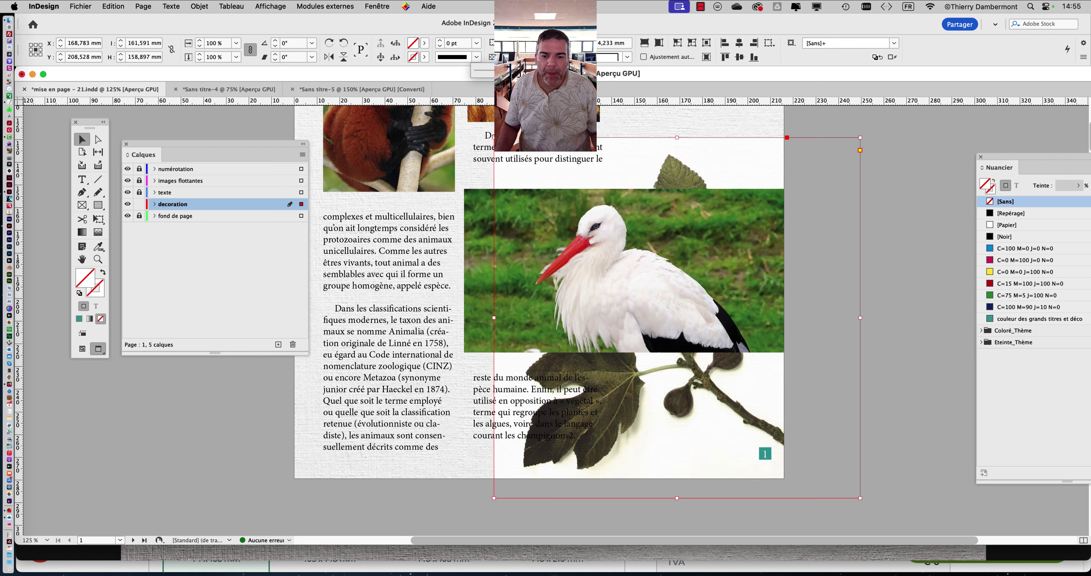
Step: Compare the Normal and Produit blending modes on the fig branch image in its transparency effects, and apply Produit
{"action": "left_click", "coordinate": [199, 6]}
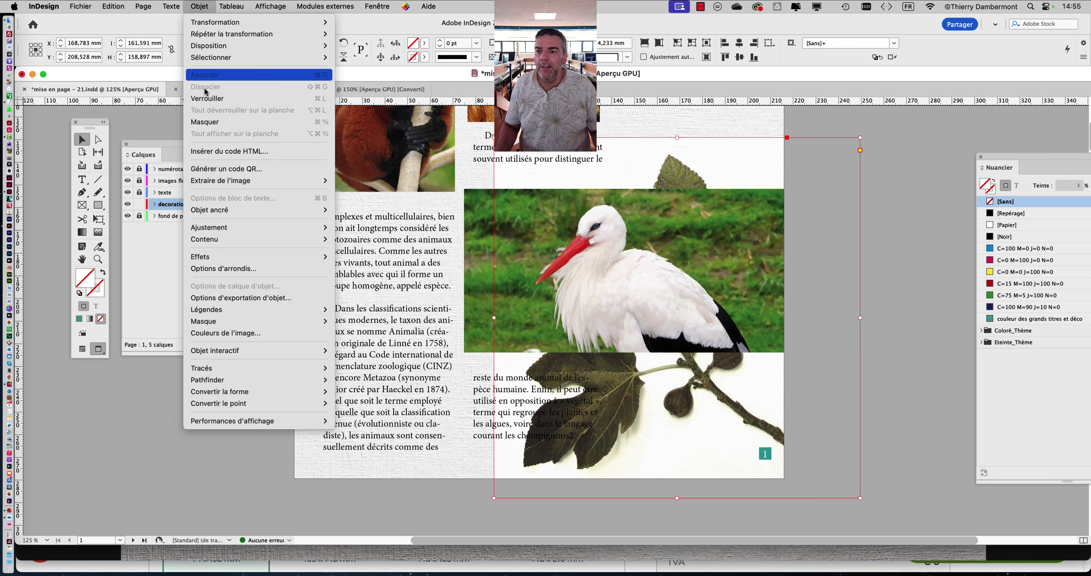
{"action": "mouse_move", "coordinate": [219, 231]}
{"action": "mouse_move", "coordinate": [220, 257]}
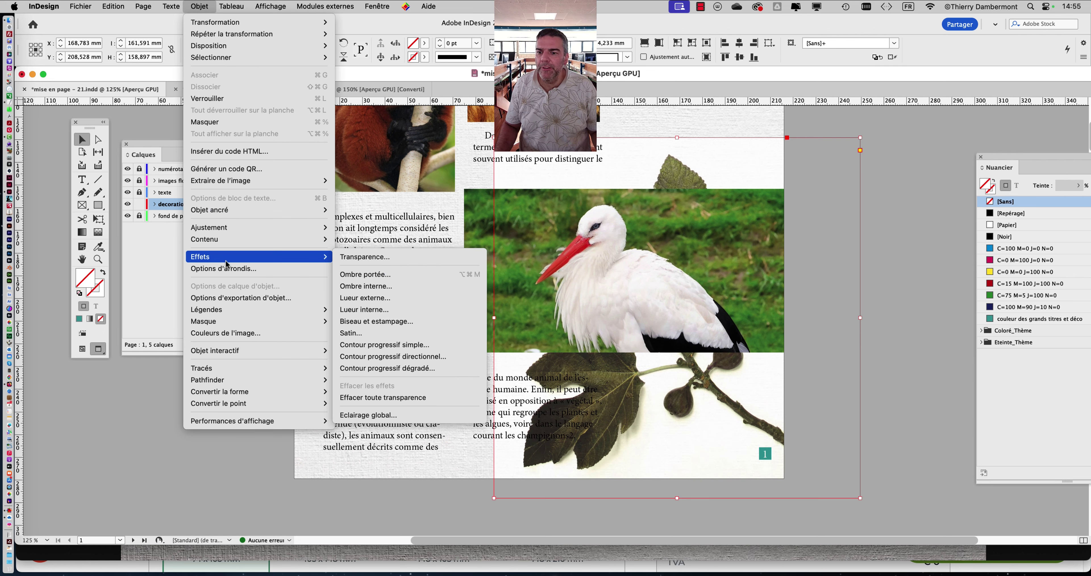
{"action": "left_click", "coordinate": [368, 257]}
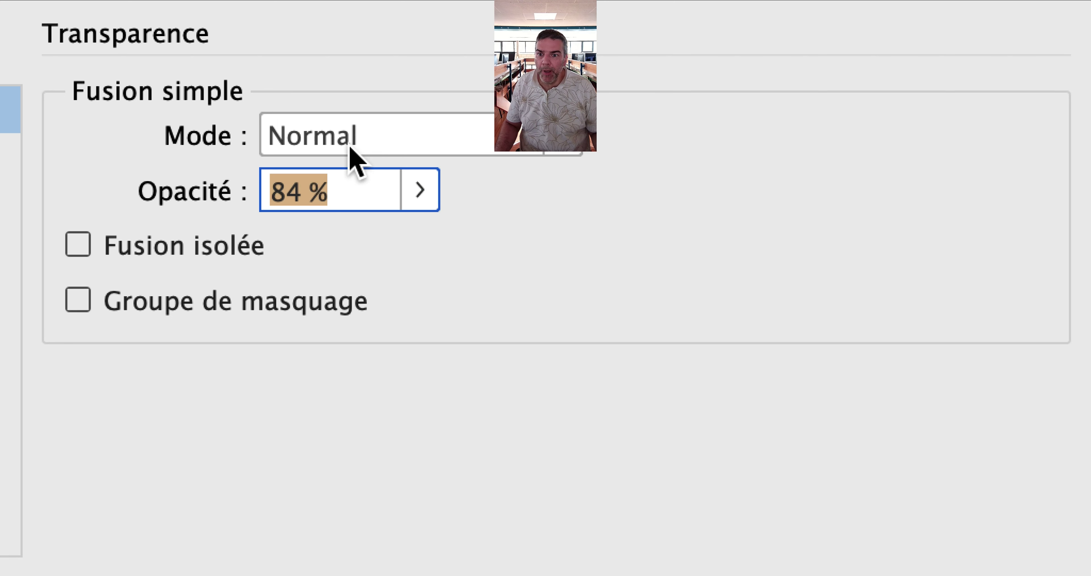
{"action": "left_click", "coordinate": [351, 155]}
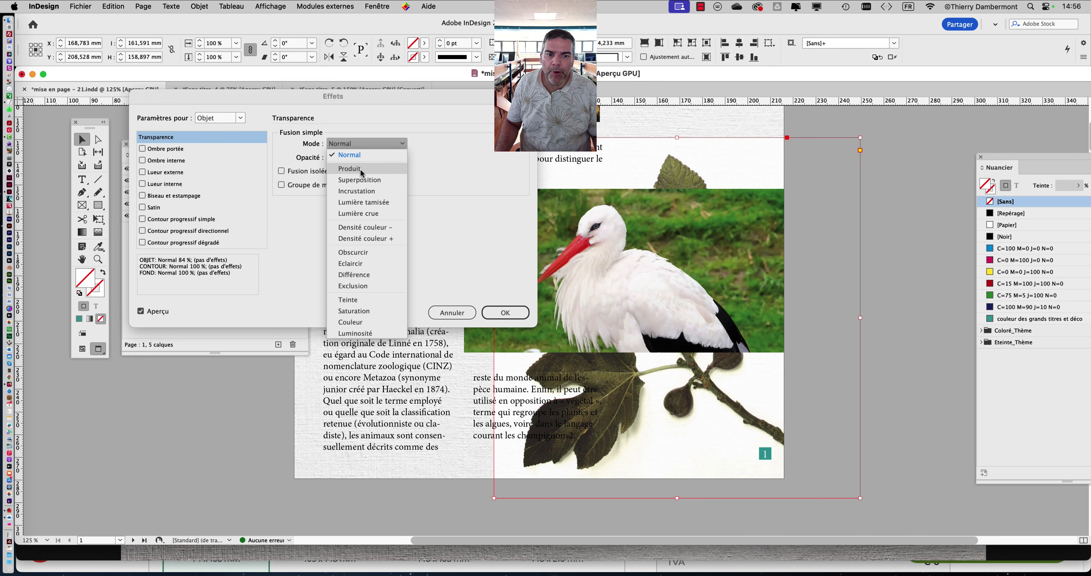
{"action": "left_click", "coordinate": [350, 168]}
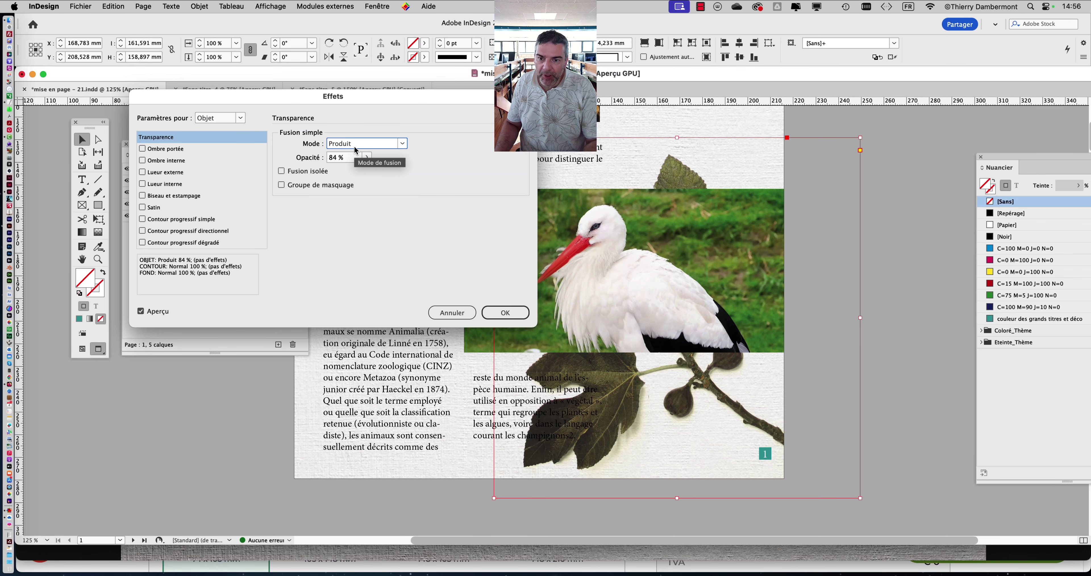
{"action": "left_click", "coordinate": [356, 149]}
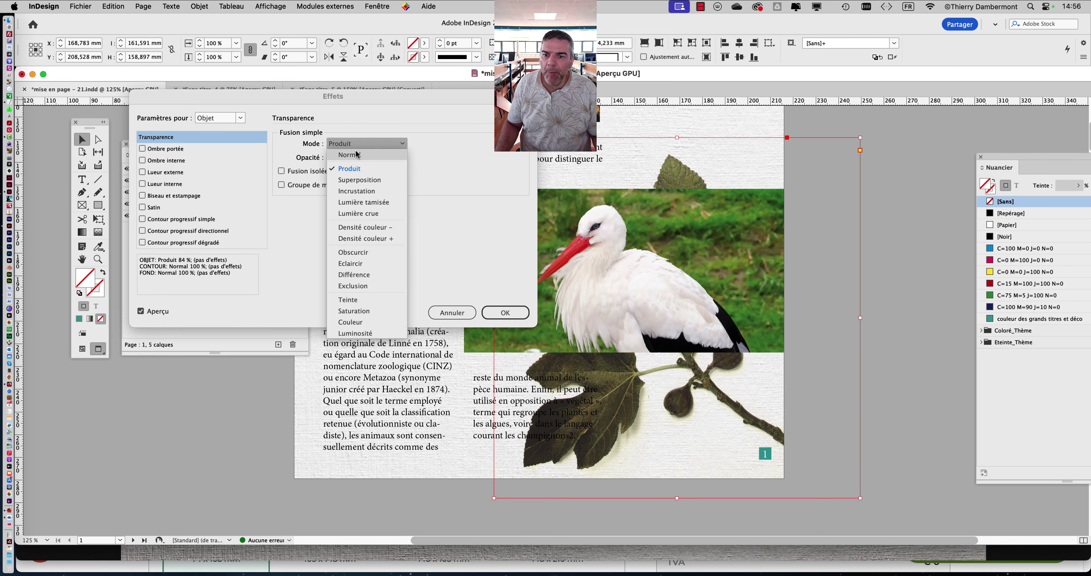
{"action": "left_click", "coordinate": [357, 155]}
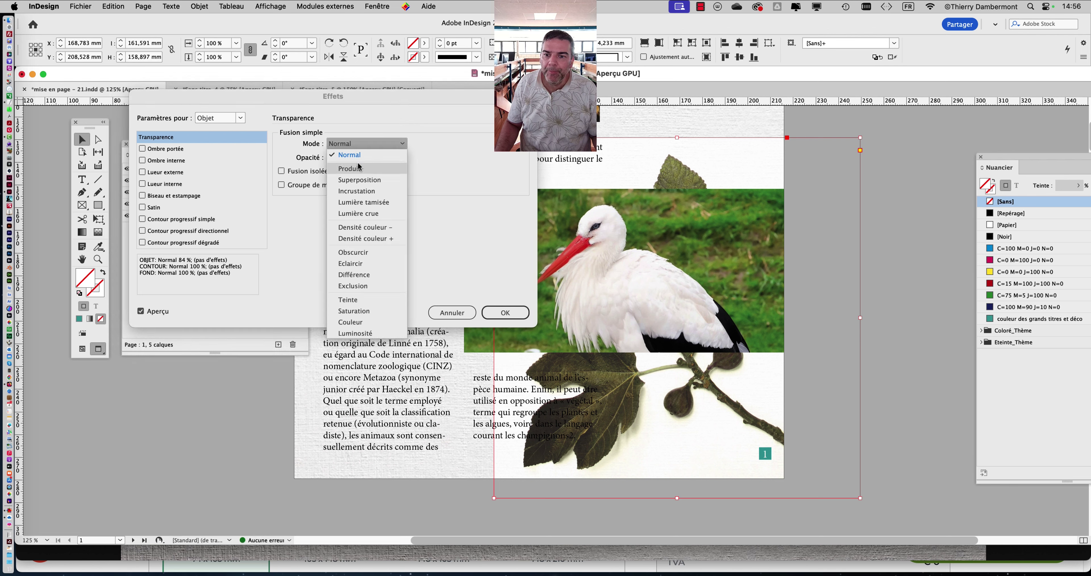
{"action": "left_click", "coordinate": [359, 155]}
{"action": "left_click", "coordinate": [506, 312]}
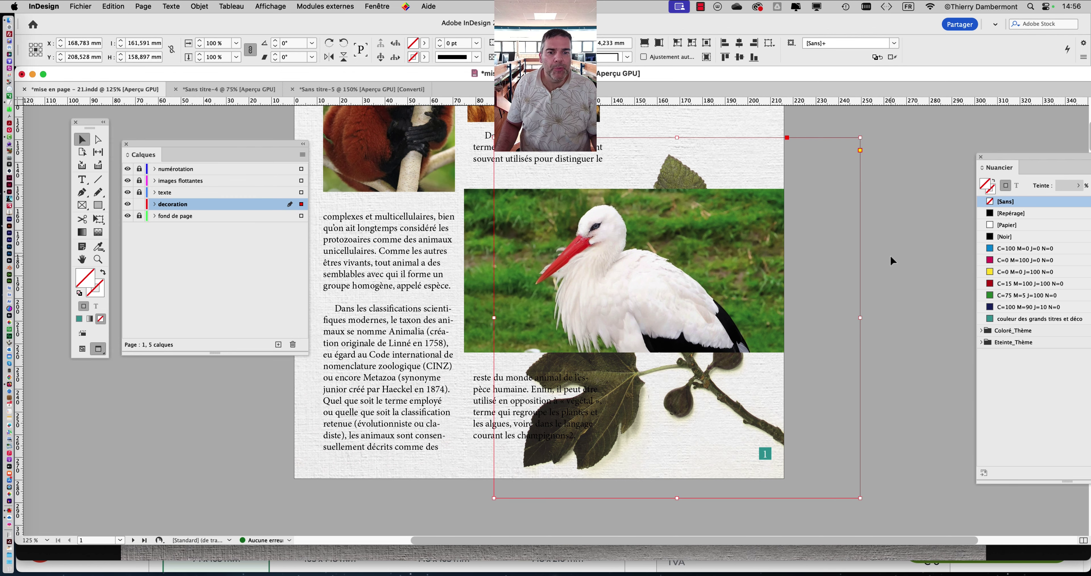
Step: Move the fig branch image about 30 mm to the right, away from the text, then lock "decoration" and unlock "fond de page"
{"action": "left_click", "coordinate": [890, 254]}
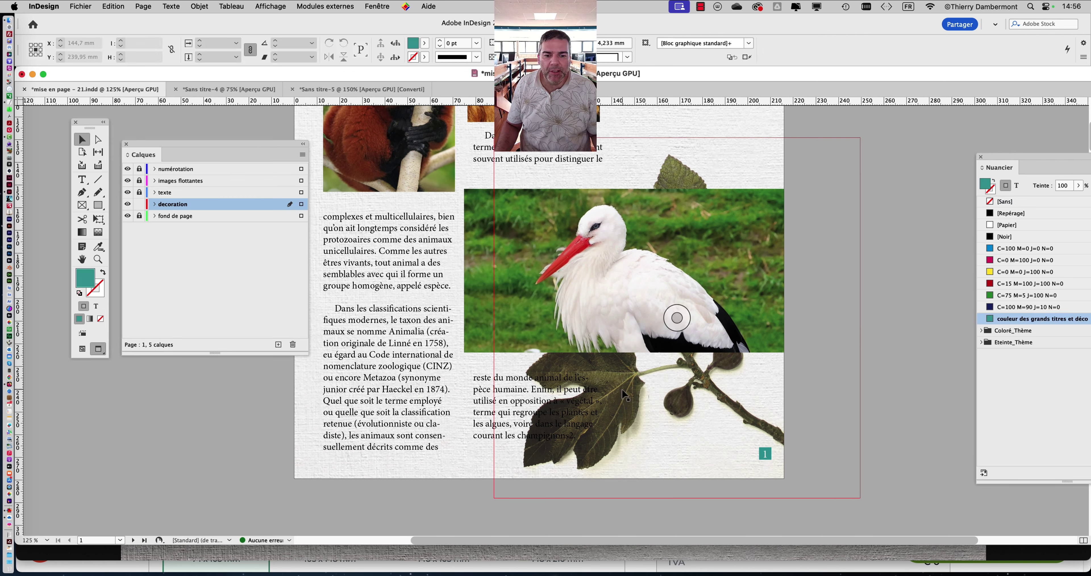
{"action": "left_click_drag", "start_coordinate": [627, 396], "coordinate": [684, 392]}
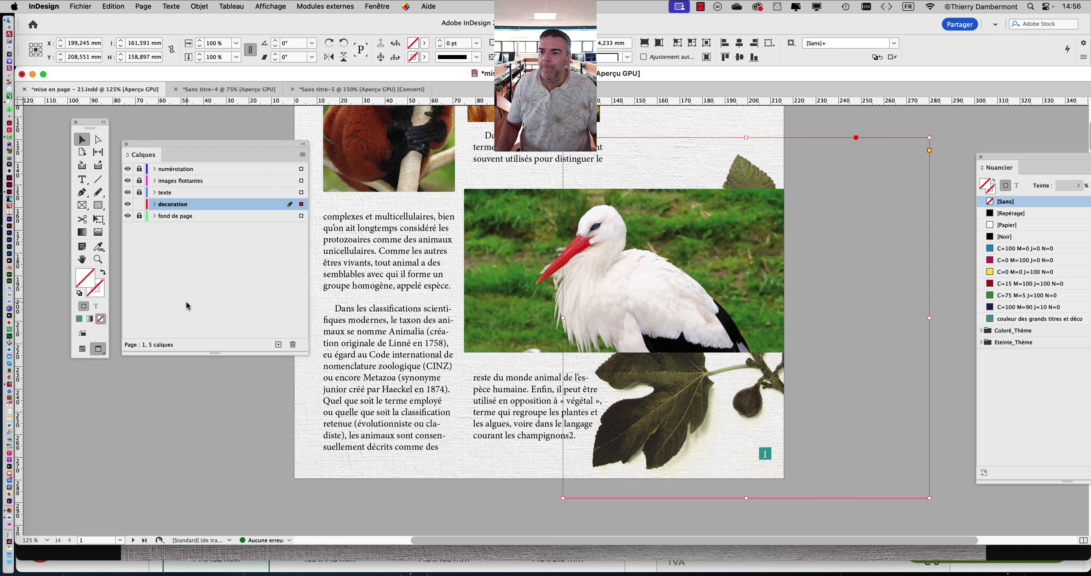
{"action": "left_click", "coordinate": [140, 204]}
{"action": "left_click", "coordinate": [140, 215]}
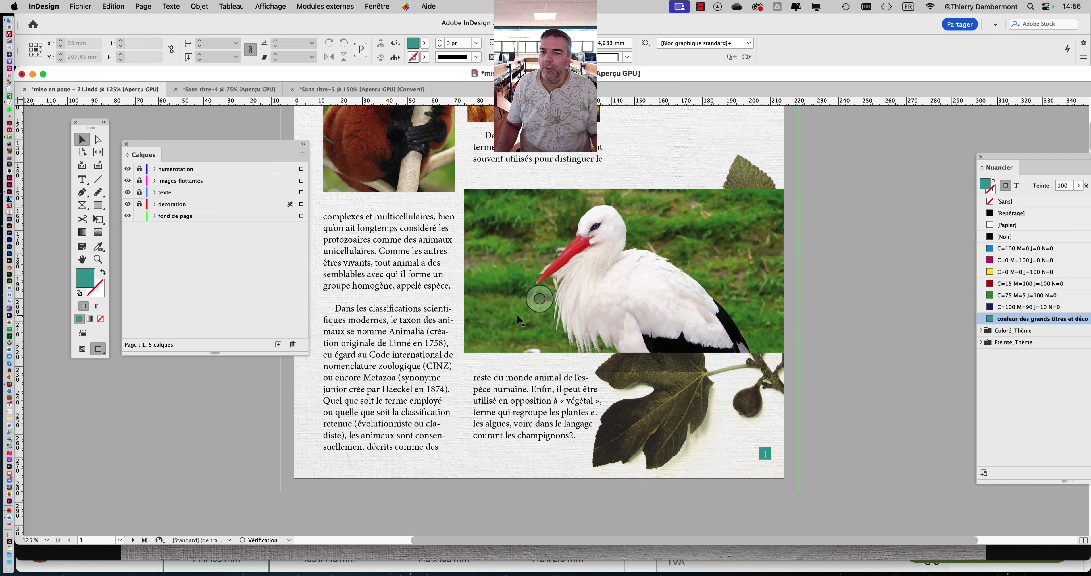
Step: Select the textured page background frame, darken it by raising its opacity, and deselect it to view it beside the white pages
{"action": "key", "text": "super+minus"}
{"action": "key", "text": "super+minus"}
{"action": "key", "text": "super+minus"}
{"action": "scroll", "coordinate": [739, 354], "scroll_direction": "down", "scroll_amount": 1}
{"action": "scroll", "coordinate": [742, 354], "scroll_direction": "down", "scroll_amount": 2}
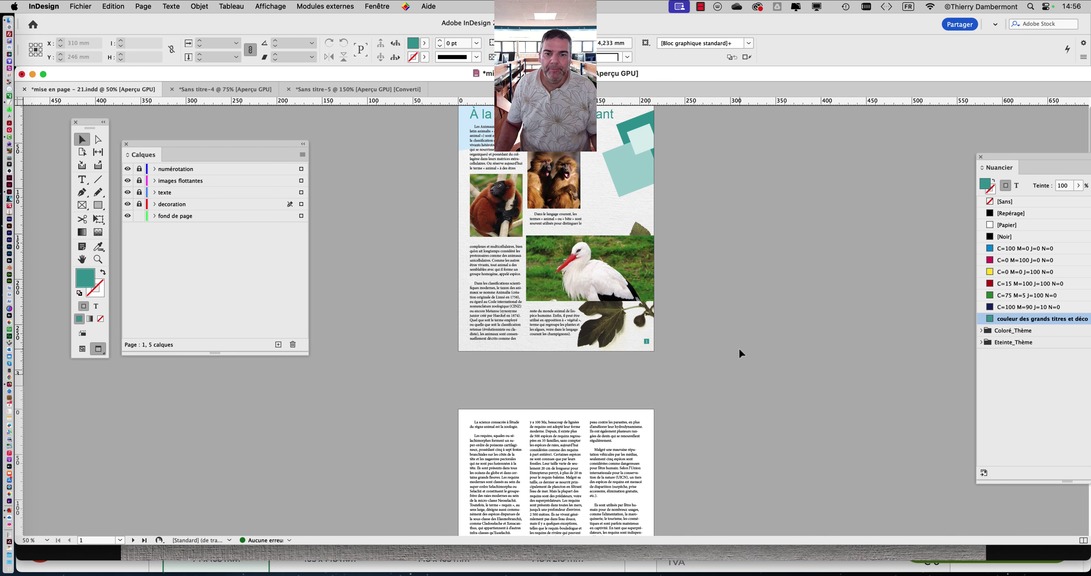
{"action": "left_click", "coordinate": [634, 197]}
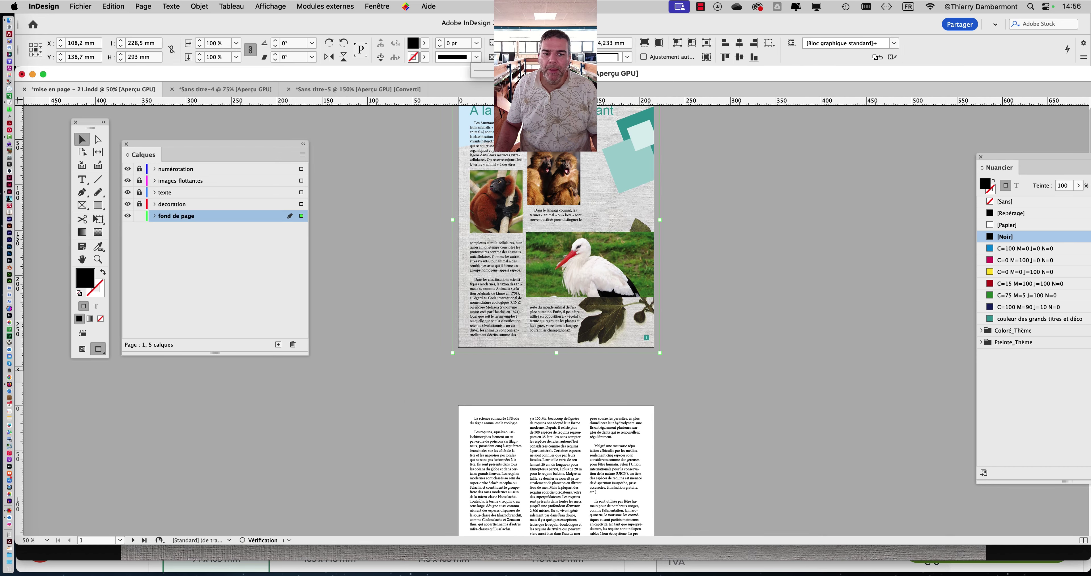
{"action": "left_click", "coordinate": [755, 204]}
{"action": "key", "text": "super+minus"}
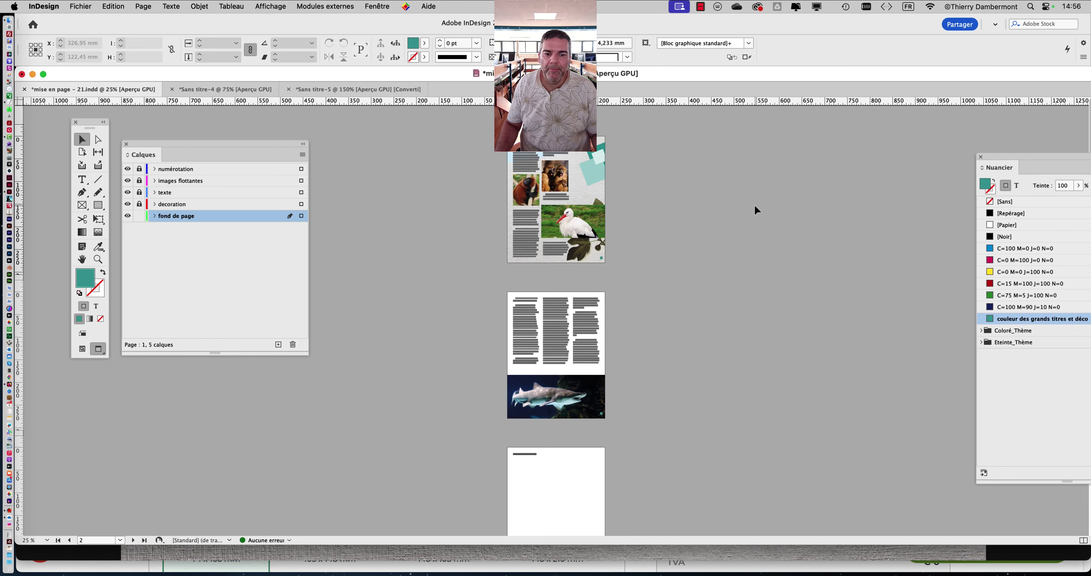
Step: Compare the textured background of page 1 with the plain white background of the following pages
{"action": "key", "text": "super+equal"}
{"action": "scroll", "coordinate": [730, 208], "scroll_direction": "up", "scroll_amount": 5}
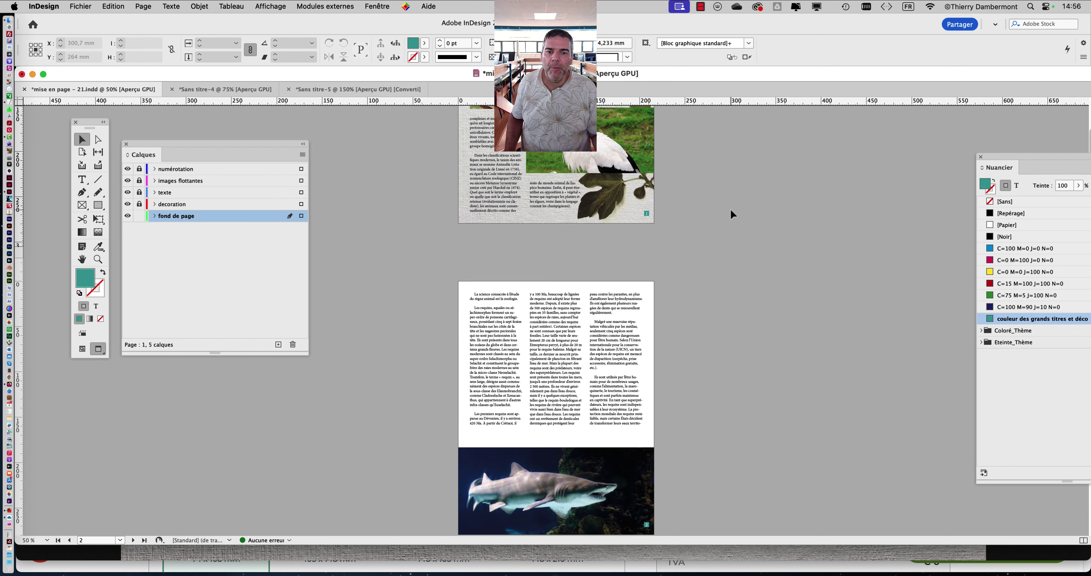
{"action": "scroll", "coordinate": [730, 208], "scroll_direction": "up", "scroll_amount": 4}
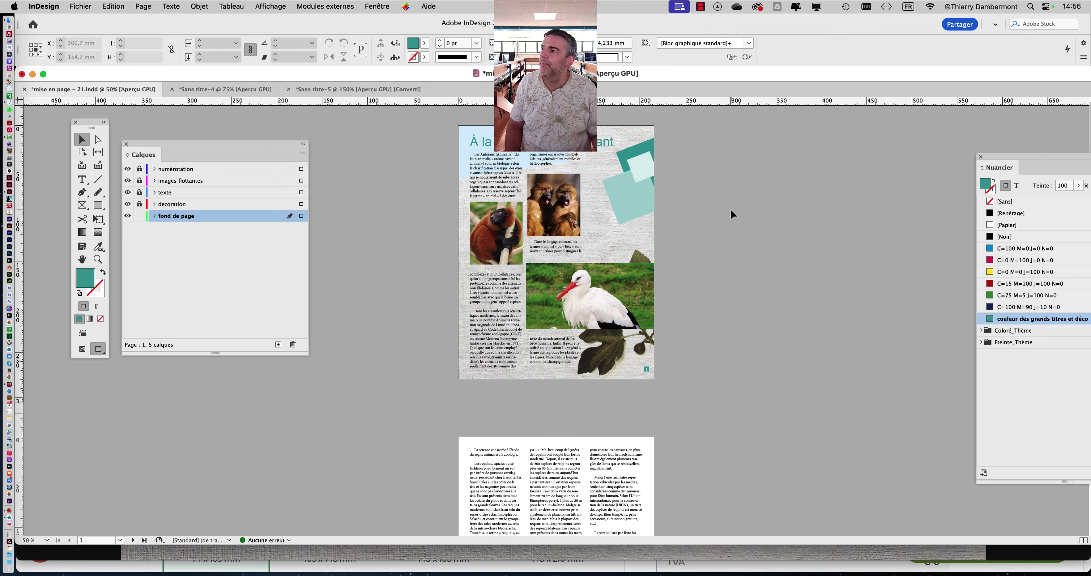
{"action": "scroll", "coordinate": [730, 208], "scroll_direction": "down", "scroll_amount": 5}
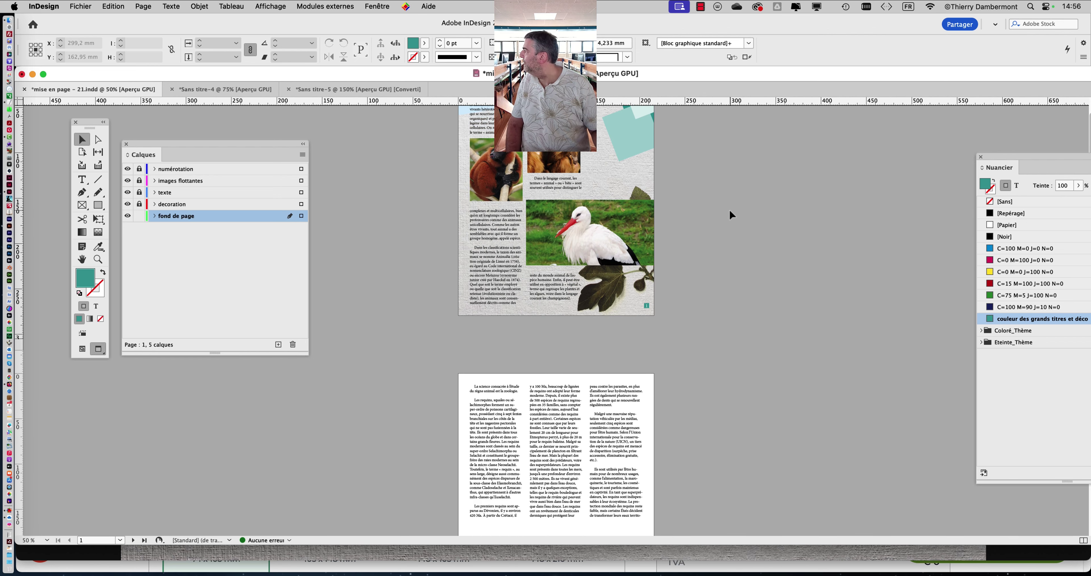
{"action": "scroll", "coordinate": [729, 209], "scroll_direction": "down", "scroll_amount": 10}
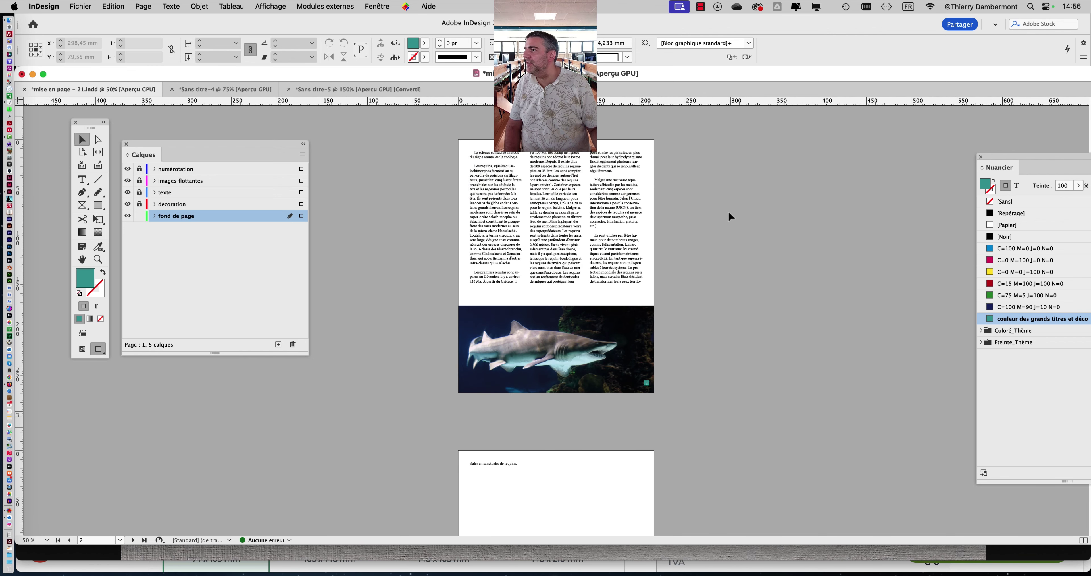
{"action": "scroll", "coordinate": [729, 212], "scroll_direction": "up", "scroll_amount": 11}
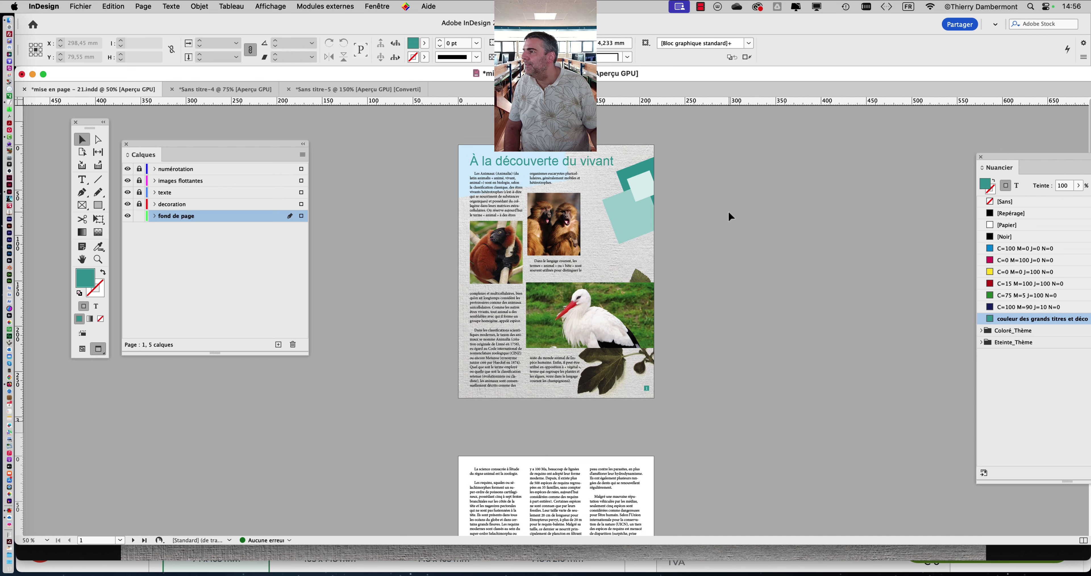
{"action": "scroll", "coordinate": [728, 209], "scroll_direction": "down", "scroll_amount": 2}
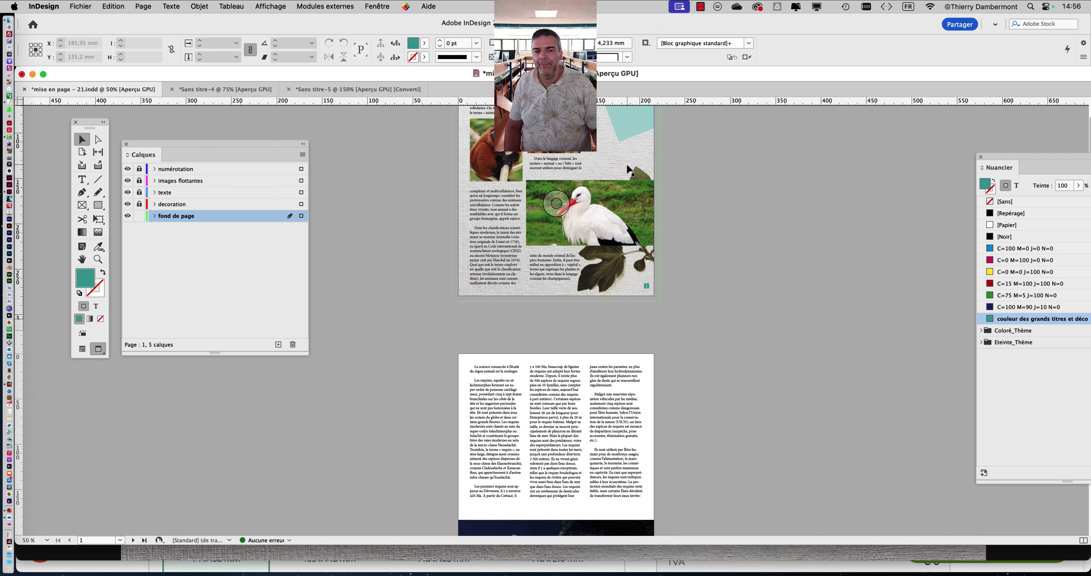
Step: Cut the textured background frame from page 1
{"action": "key", "text": "super+a"}
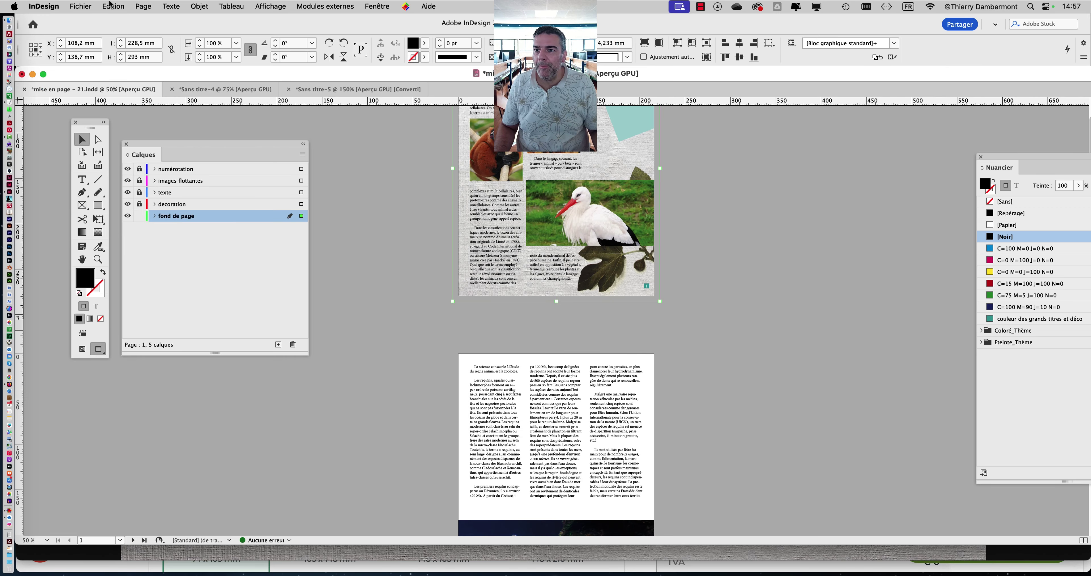
{"action": "left_click", "coordinate": [111, 6]}
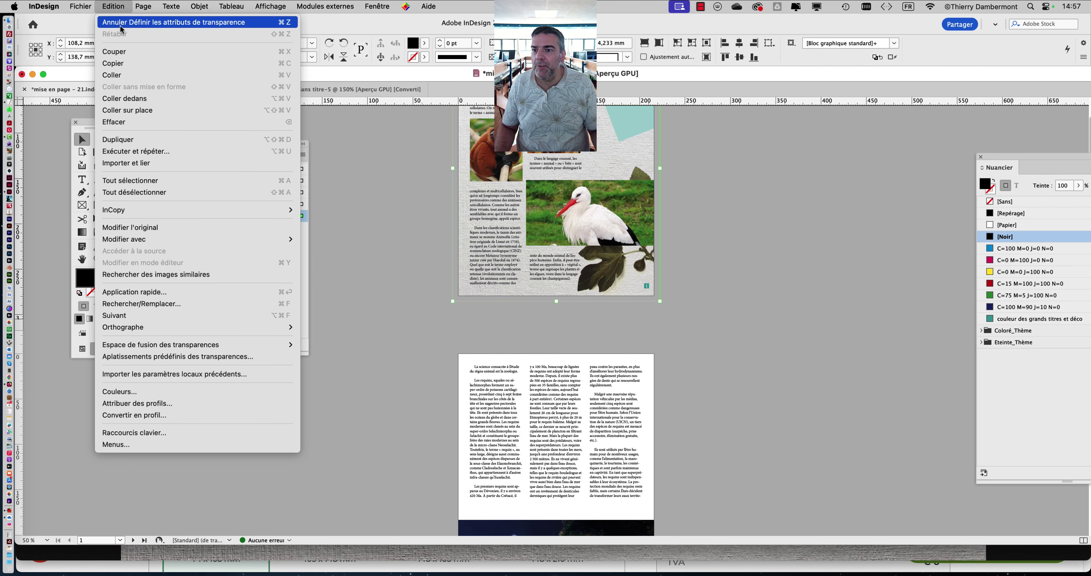
{"action": "left_click", "coordinate": [125, 49]}
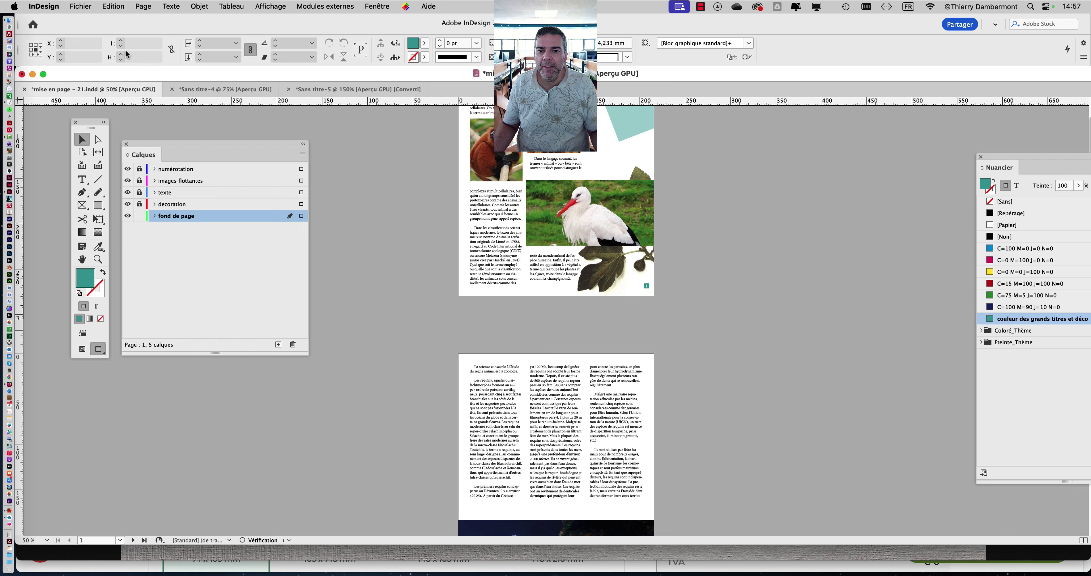
Step: Display the document's page list, place it beside the layout, and open the A-Gabarit parent page
{"action": "left_click", "coordinate": [376, 5]}
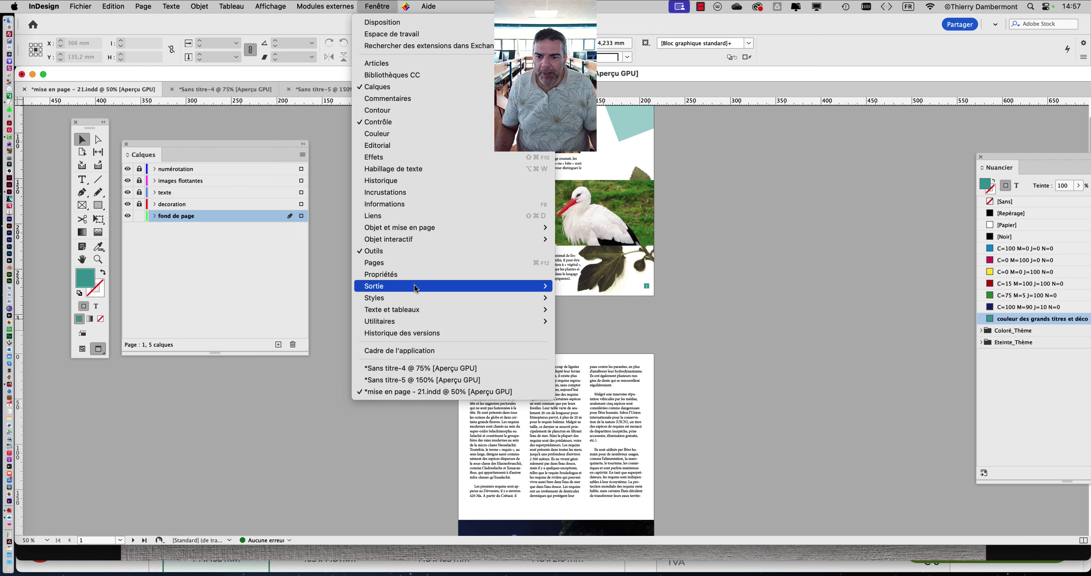
{"action": "left_click", "coordinate": [381, 262]}
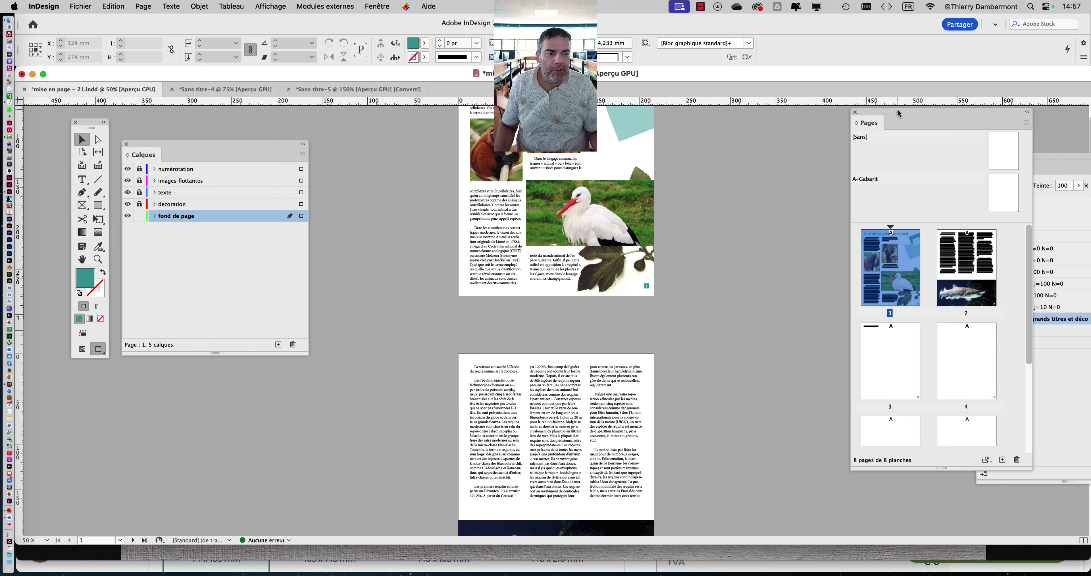
{"action": "left_click_drag", "start_coordinate": [896, 111], "coordinate": [773, 122]}
{"action": "double_click", "coordinate": [876, 212]}
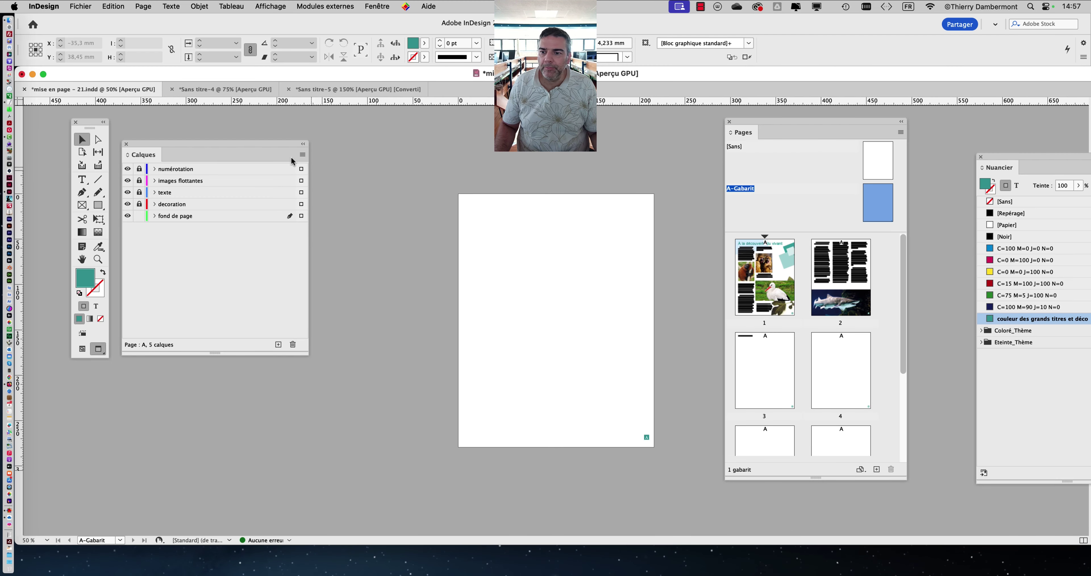
Step: Paste the textured background into the "fond de page" layer of A-Gabarit, covering the whole page and its bleed
{"action": "left_click", "coordinate": [194, 215]}
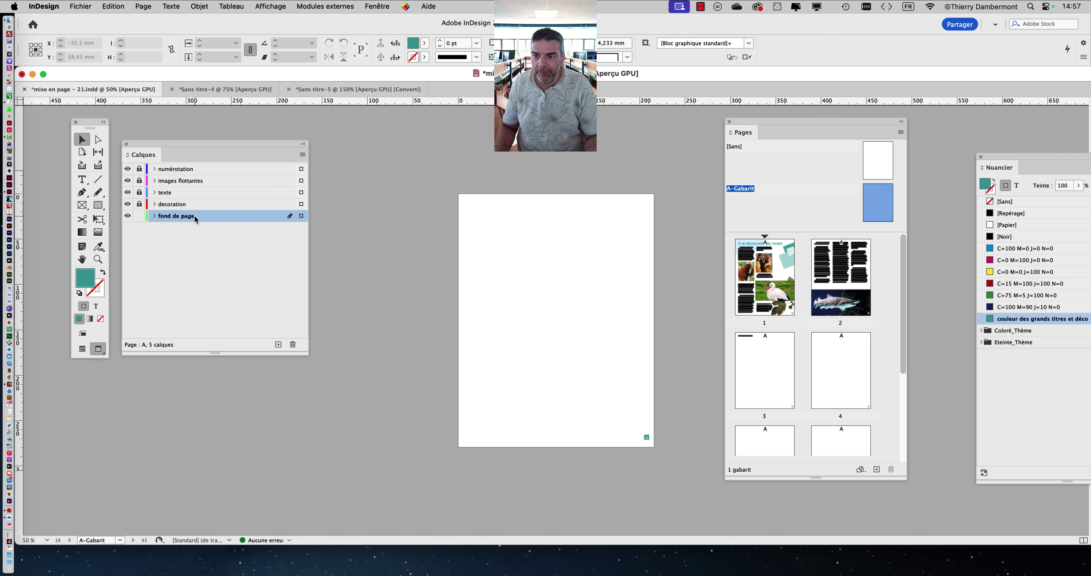
{"action": "left_click", "coordinate": [113, 6]}
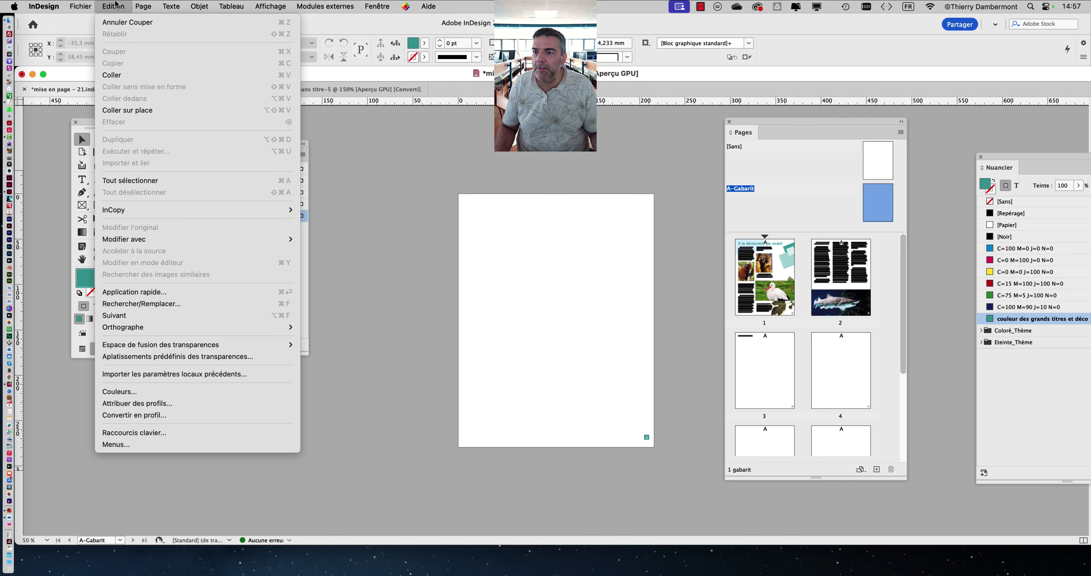
{"action": "left_click", "coordinate": [128, 76]}
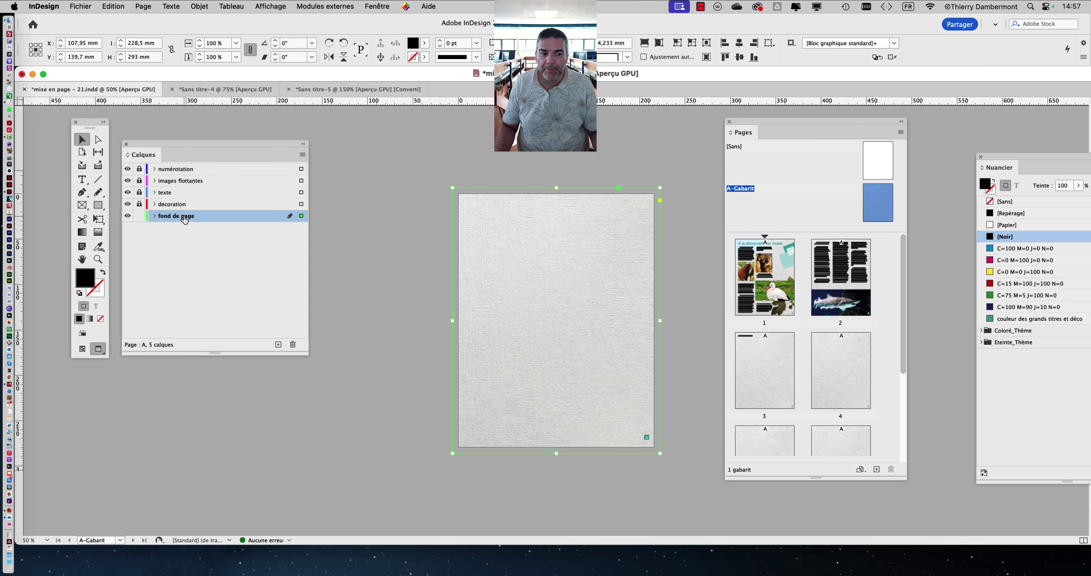
Step: Go through pages 3, 4, 2 and 1 to check the textured background inherited from A-Gabarit
{"action": "left_click", "coordinate": [773, 361]}
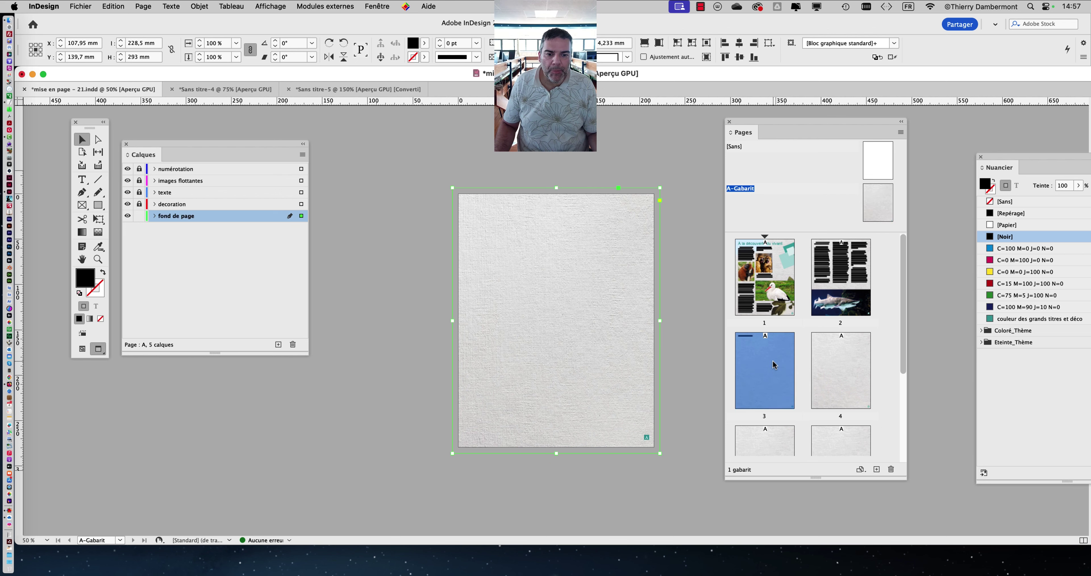
{"action": "double_click", "coordinate": [772, 359]}
{"action": "double_click", "coordinate": [844, 366]}
{"action": "double_click", "coordinate": [844, 286]}
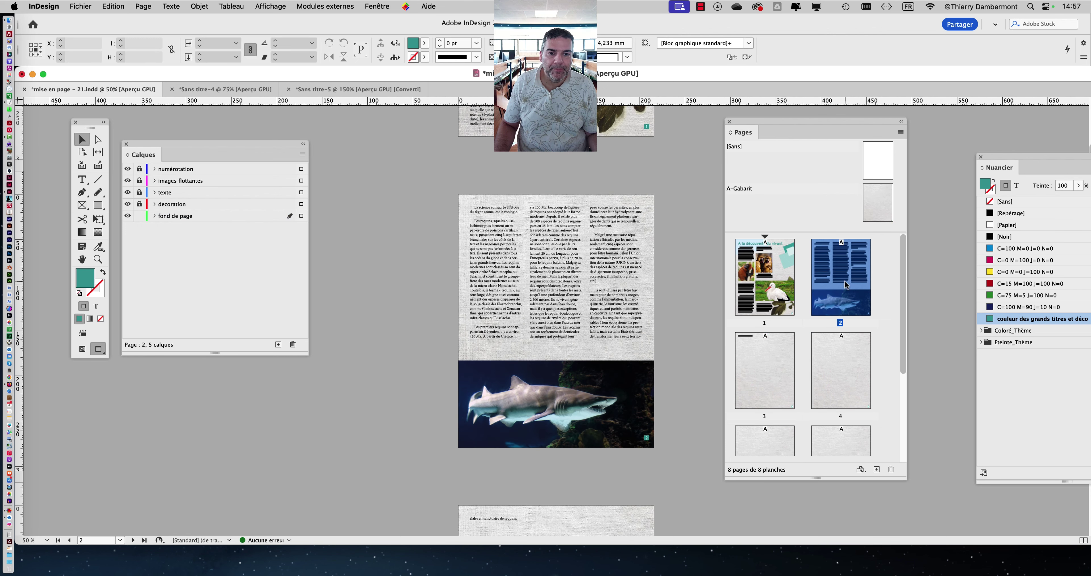
{"action": "double_click", "coordinate": [776, 286]}
{"action": "left_click", "coordinate": [869, 202]}
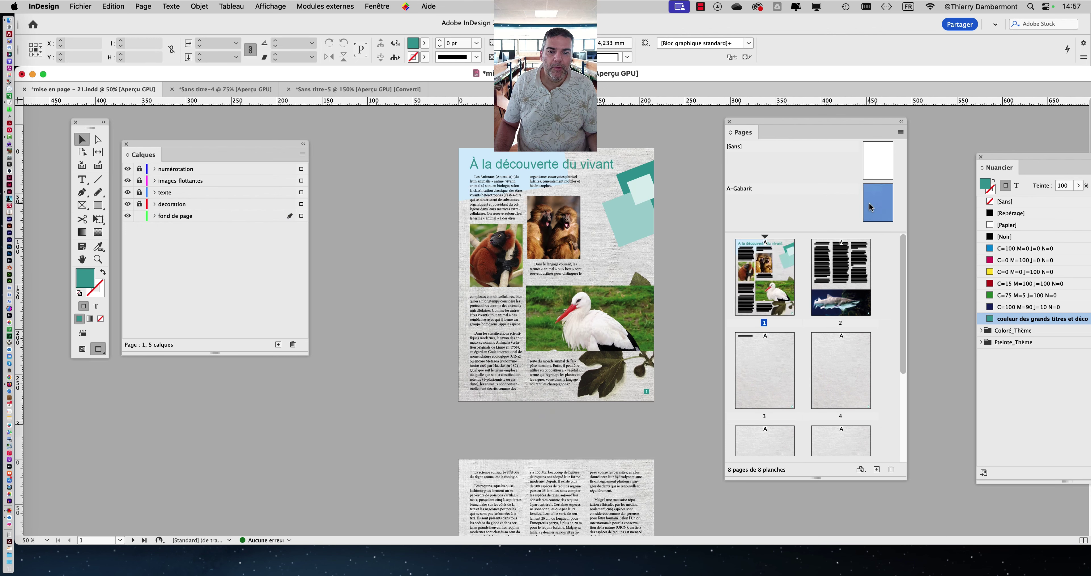
{"action": "double_click", "coordinate": [838, 276]}
{"action": "left_click", "coordinate": [767, 275]}
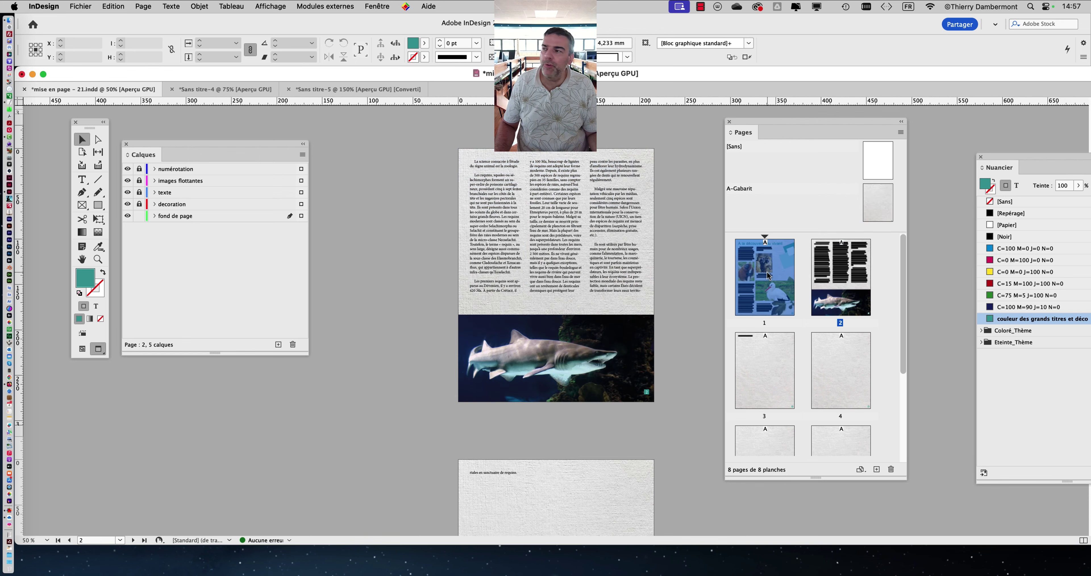
{"action": "double_click", "coordinate": [769, 275]}
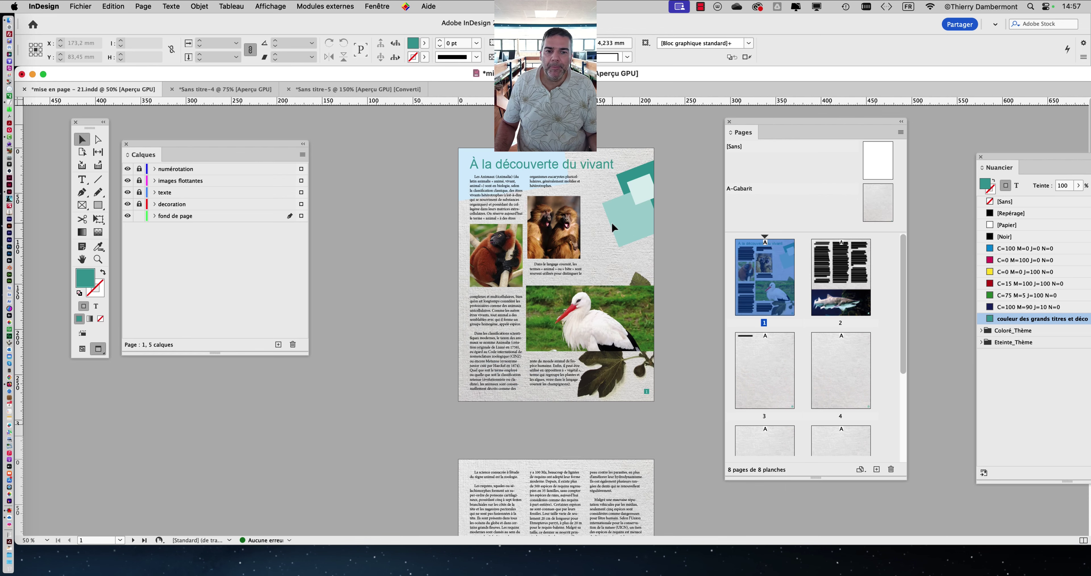
Step: Examine up close how readable the body text of pages 1 and 2 is over the texture
{"action": "key", "text": "super+1"}
{"action": "key", "text": "super+2"}
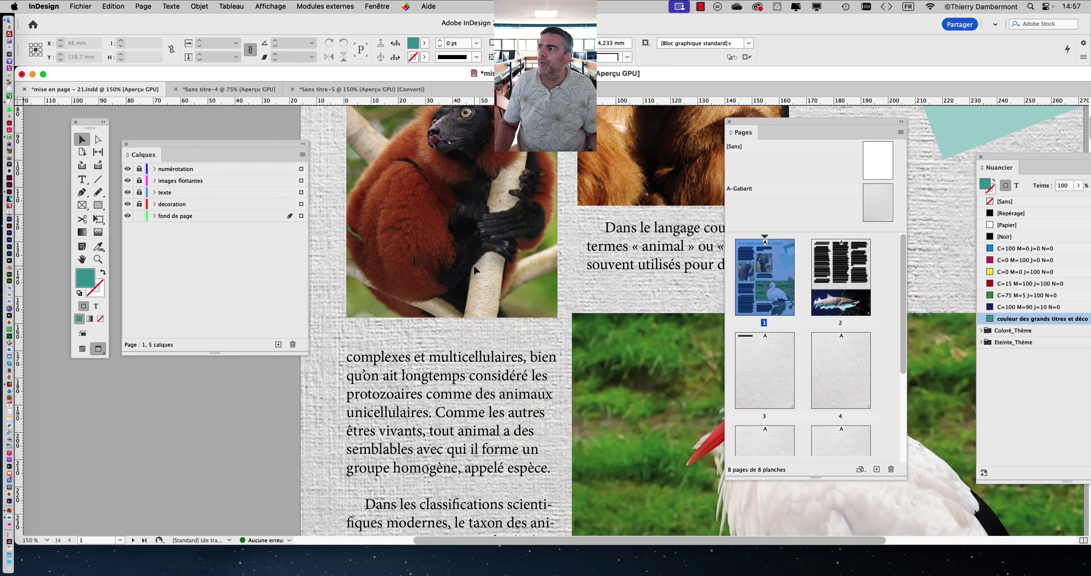
{"action": "scroll", "coordinate": [472, 266], "scroll_direction": "down", "scroll_amount": 2}
{"action": "scroll", "coordinate": [471, 277], "scroll_direction": "down", "scroll_amount": 10}
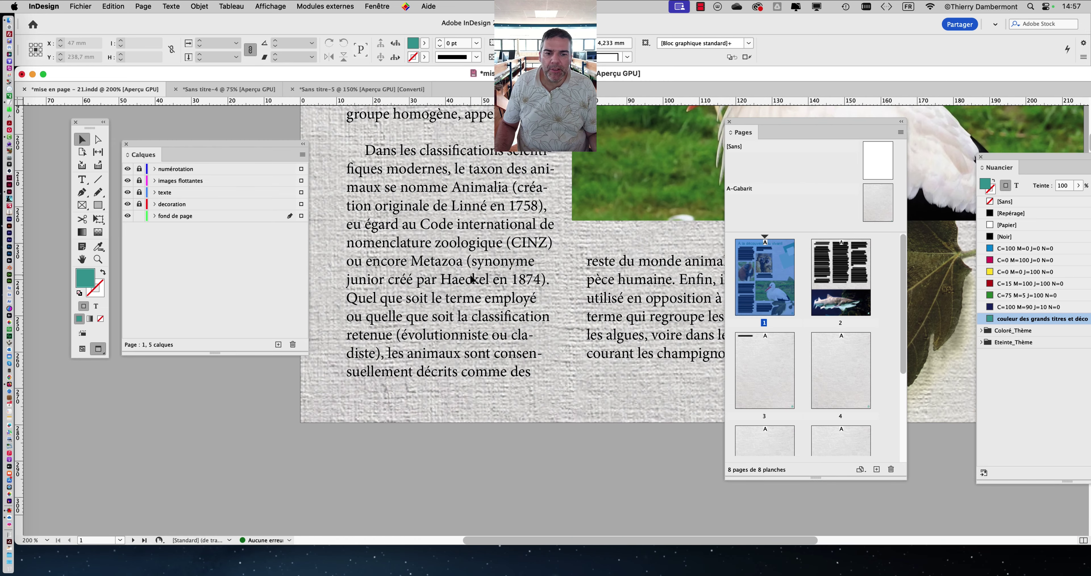
{"action": "scroll", "coordinate": [470, 279], "scroll_direction": "down", "scroll_amount": 8}
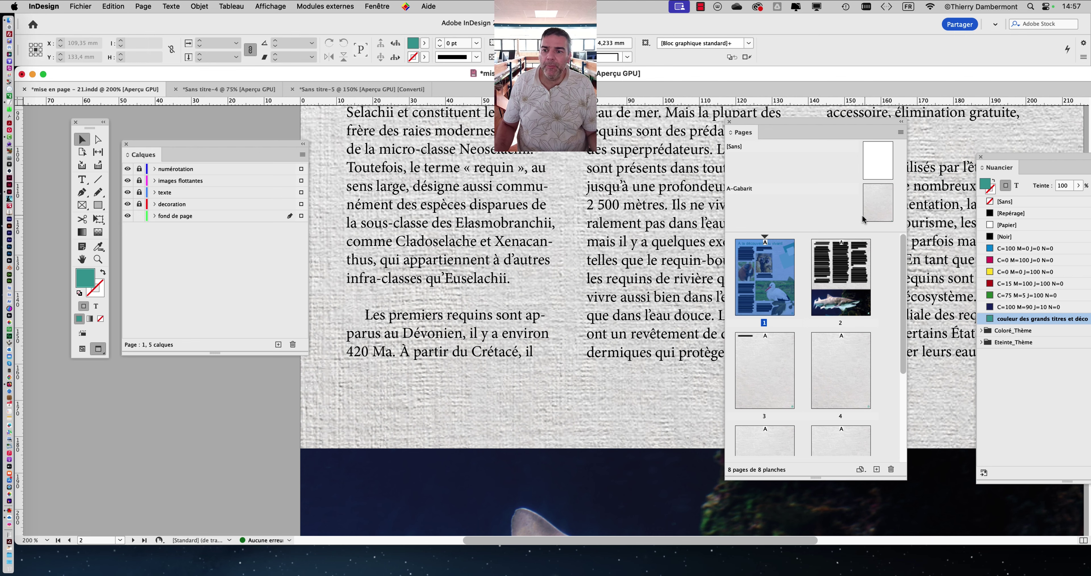
{"action": "scroll", "coordinate": [477, 289], "scroll_direction": "down", "scroll_amount": 5}
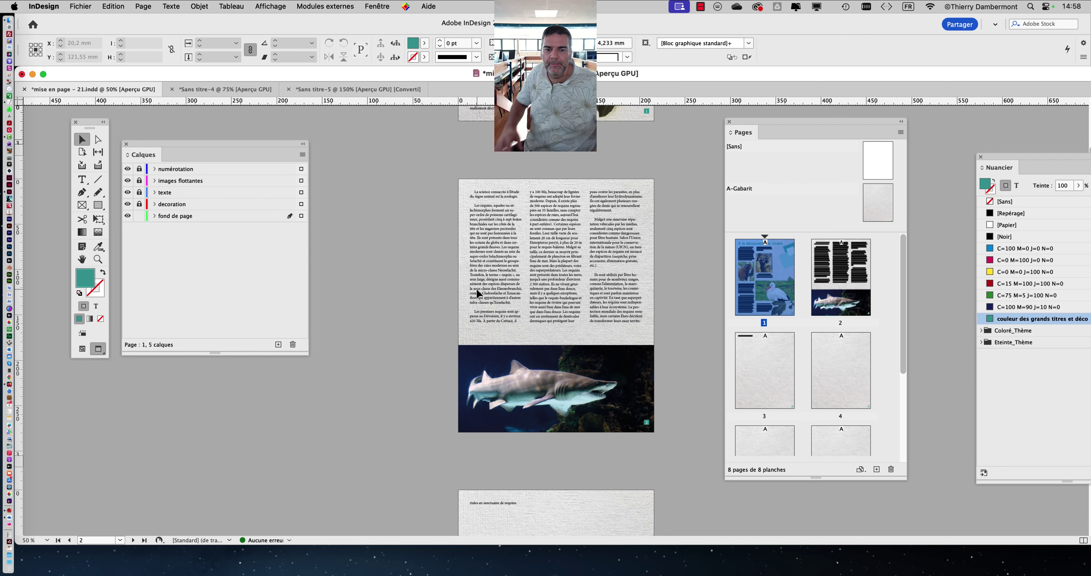
Step: Leave the preview for the normal view mode and inspect the frames and bleed on pages 2 and 1
{"action": "key", "text": "super+equal"}
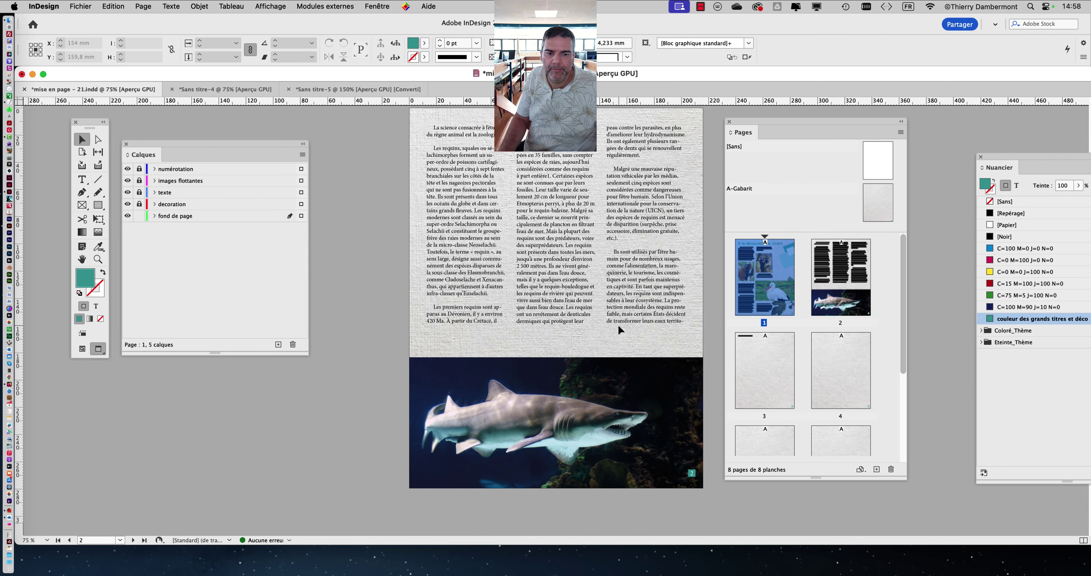
{"action": "left_click", "coordinate": [83, 352]}
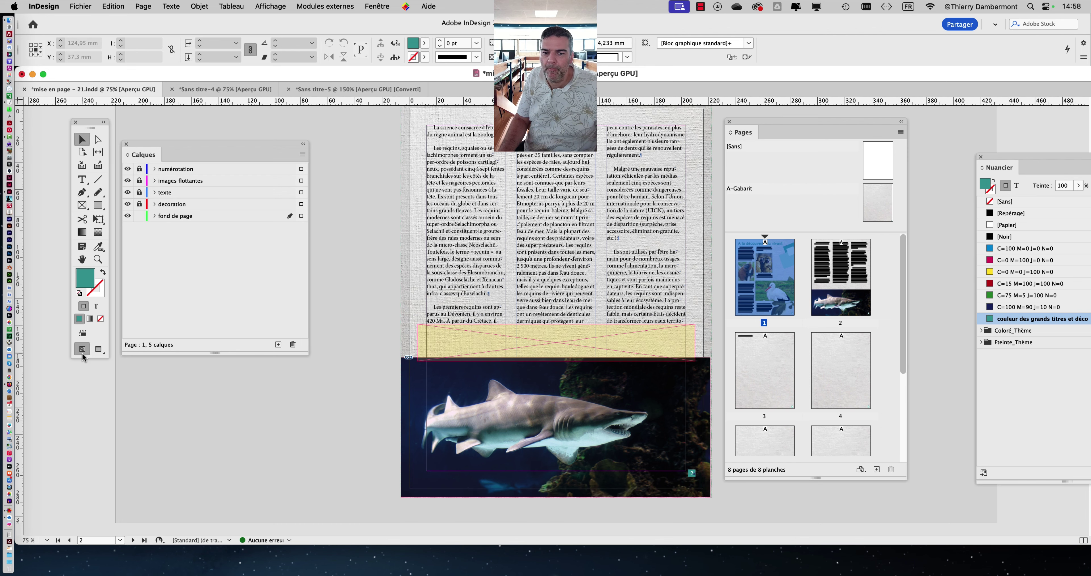
{"action": "left_click_drag", "start_coordinate": [747, 123], "coordinate": [842, 131]}
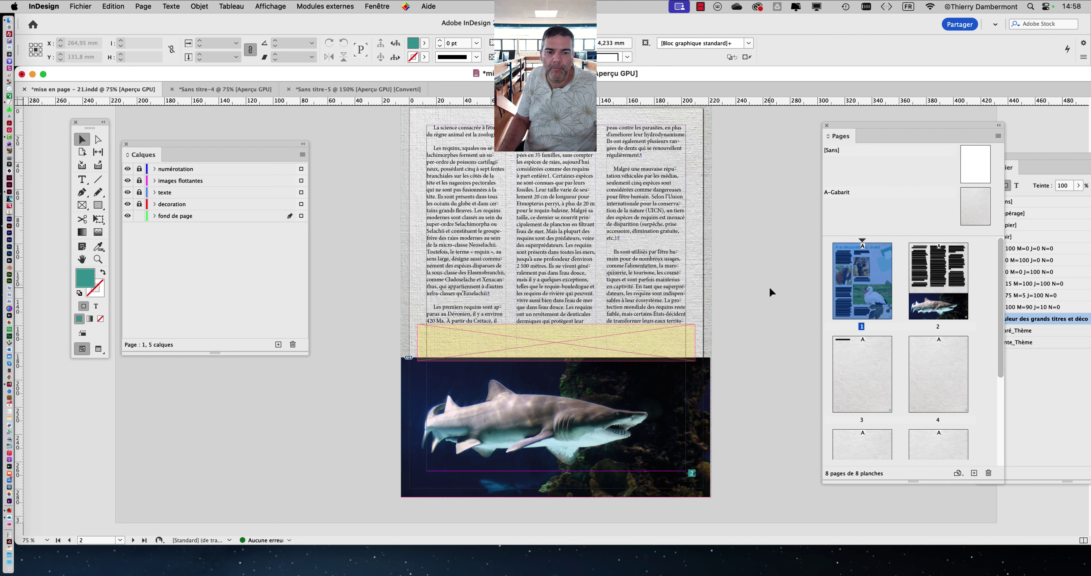
{"action": "left_click", "coordinate": [610, 330]}
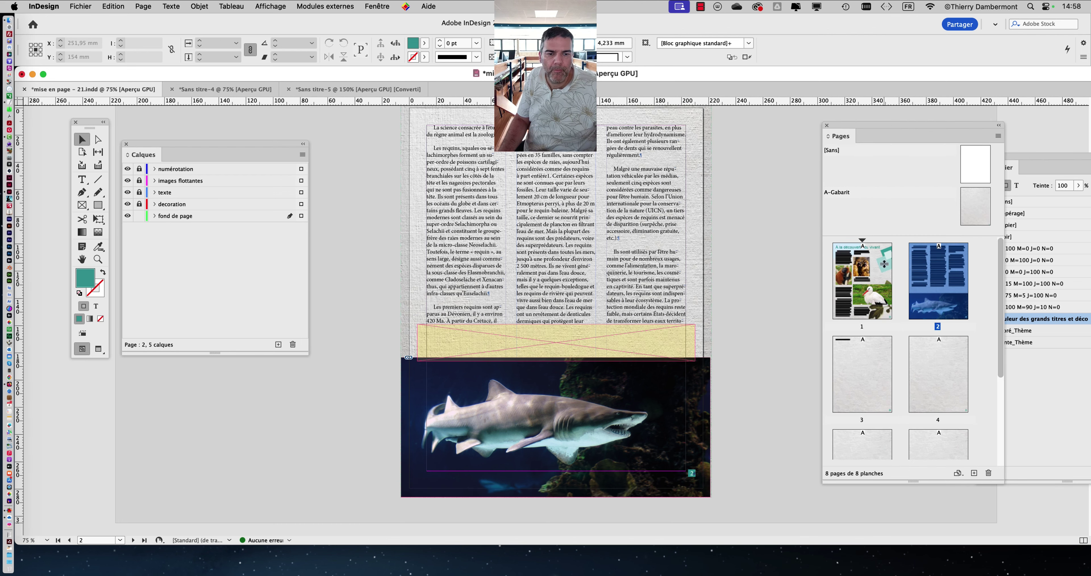
{"action": "scroll", "coordinate": [756, 255], "scroll_direction": "up", "scroll_amount": 10}
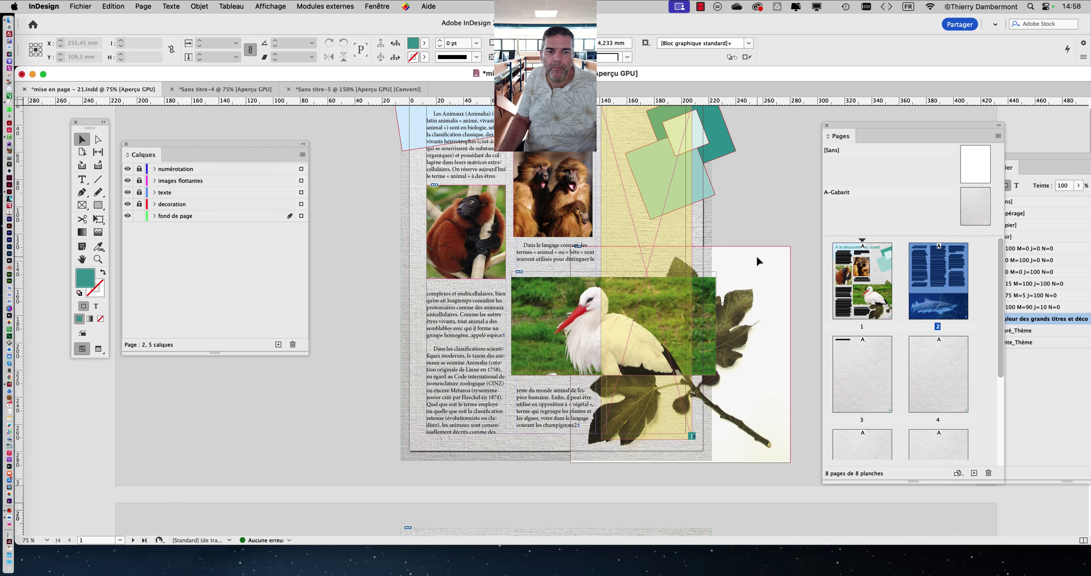
{"action": "scroll", "coordinate": [756, 255], "scroll_direction": "down", "scroll_amount": 3}
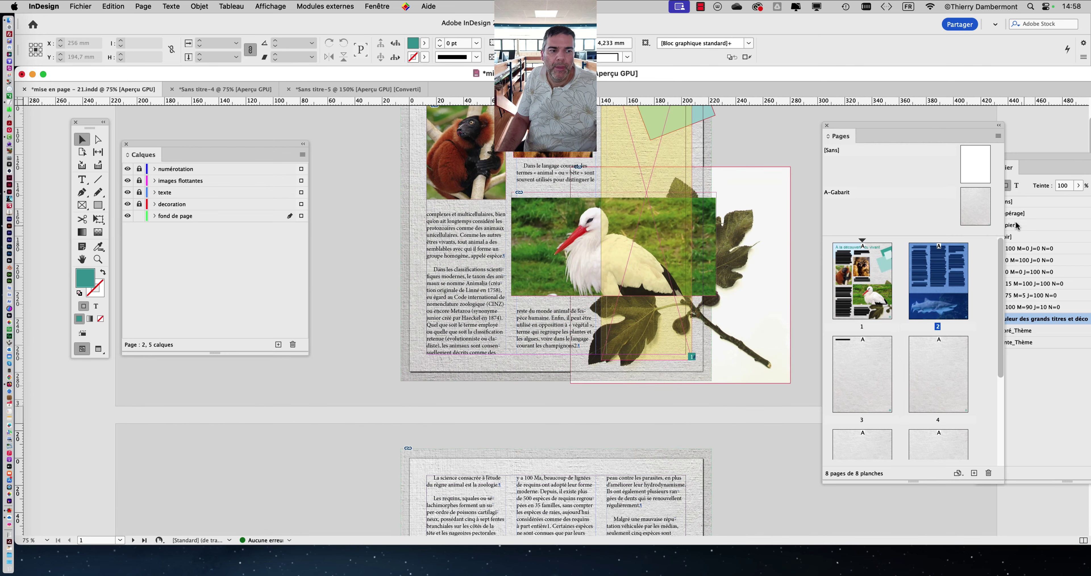
Step: Reopen A-Gabarit, select the textured background frame, and lower its opacity to lighten the texture
{"action": "double_click", "coordinate": [974, 211]}
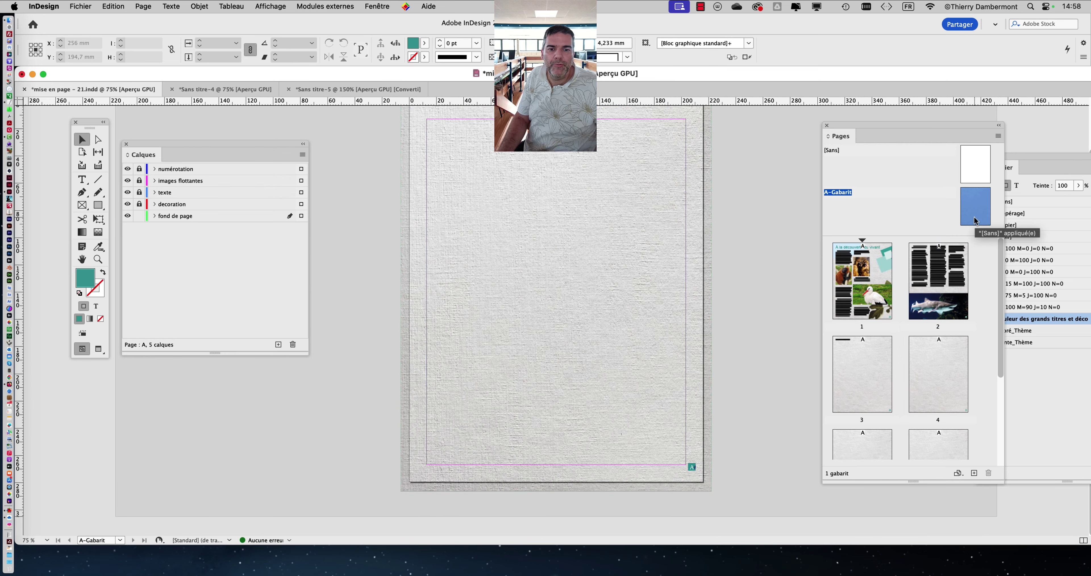
{"action": "left_click", "coordinate": [412, 236]}
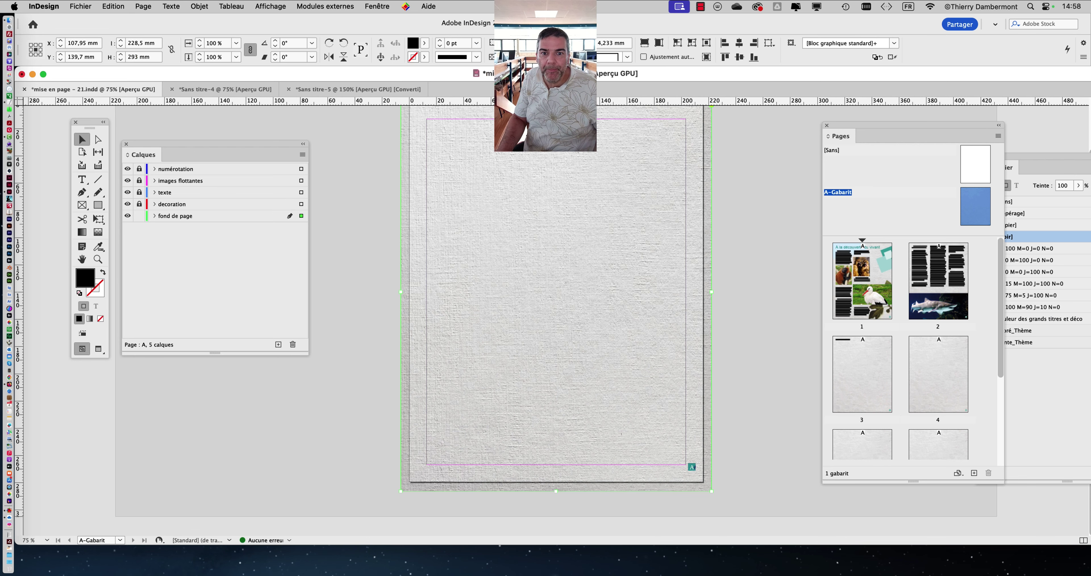
{"action": "left_click", "coordinate": [477, 57]}
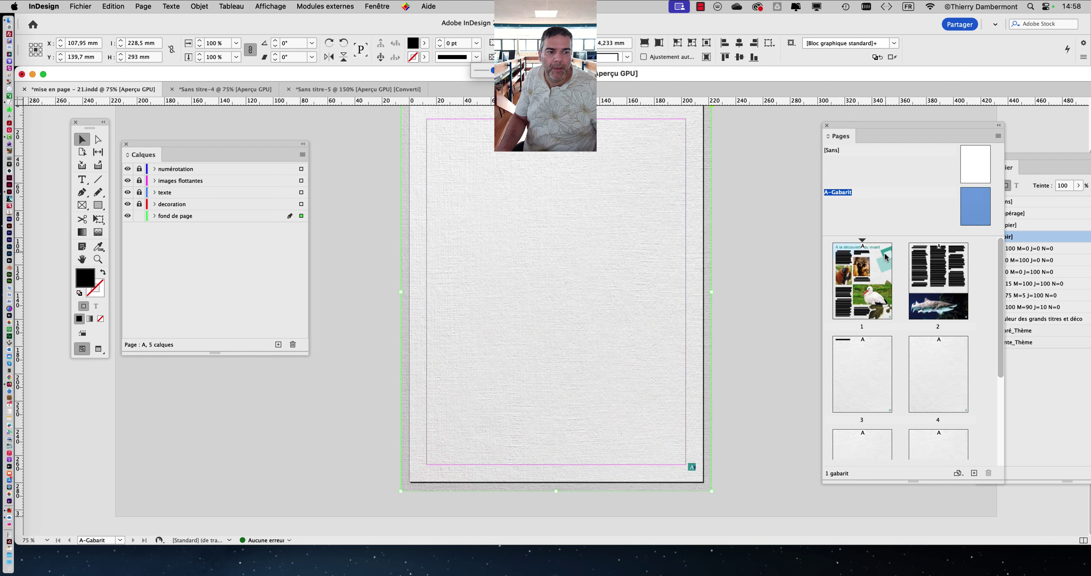
Step: Return to page 1, switch back to preview mode, and check the lightened background on page 2
{"action": "double_click", "coordinate": [862, 279]}
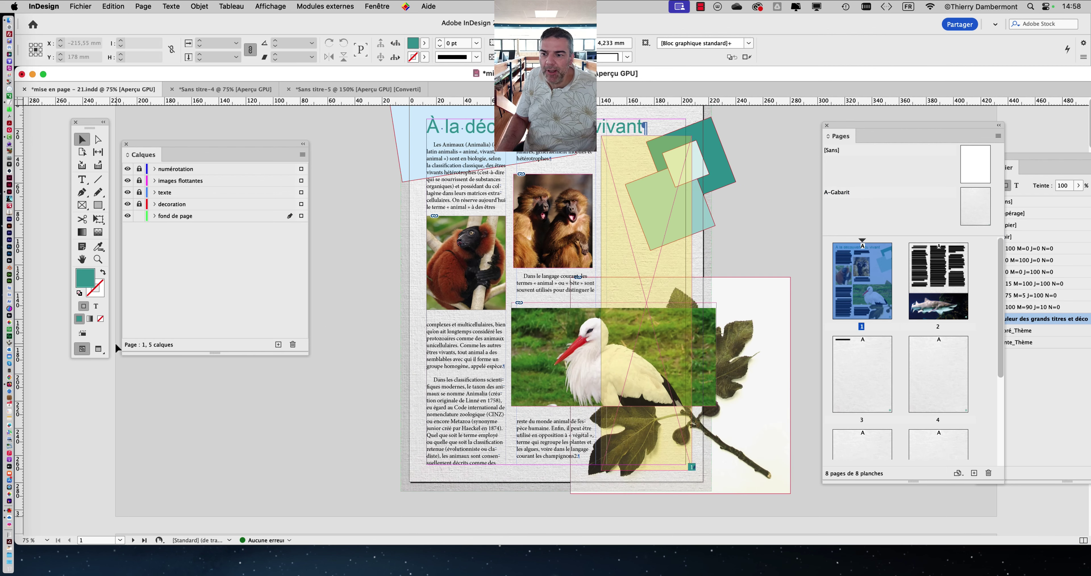
{"action": "left_click", "coordinate": [100, 349]}
{"action": "double_click", "coordinate": [942, 296]}
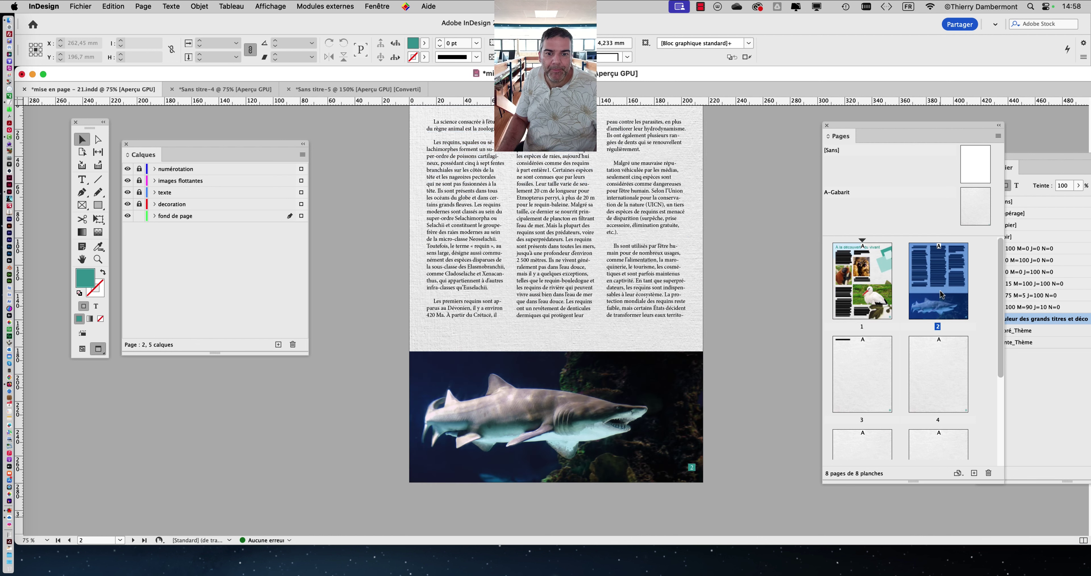
Step: Check the lightened textured background on pages 4, 3 and 5 of the document
{"action": "double_click", "coordinate": [921, 344]}
{"action": "left_click", "coordinate": [868, 382]}
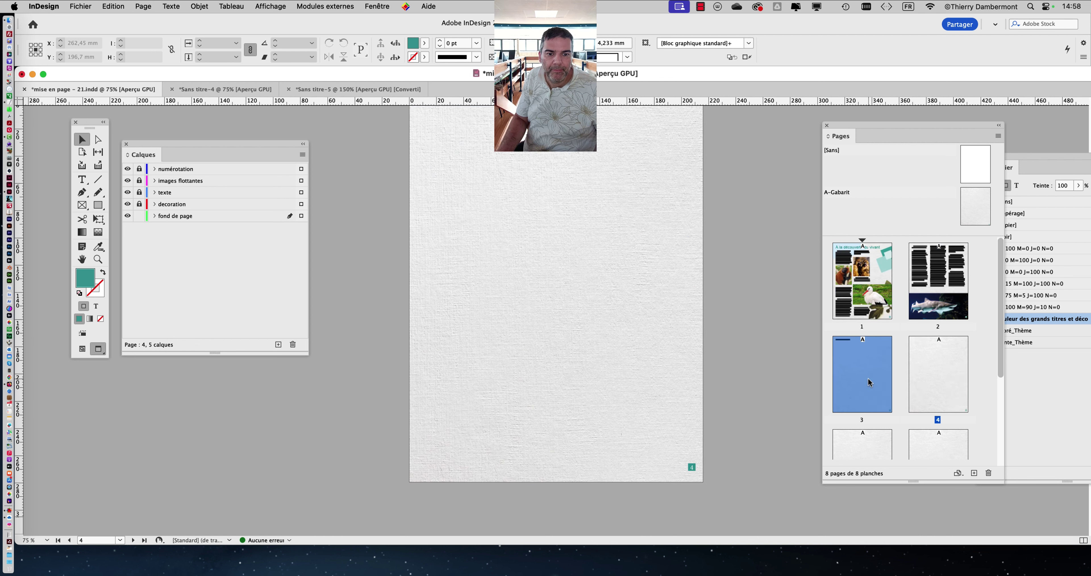
{"action": "double_click", "coordinate": [868, 383]}
{"action": "scroll", "coordinate": [880, 409], "scroll_direction": "down", "scroll_amount": 3}
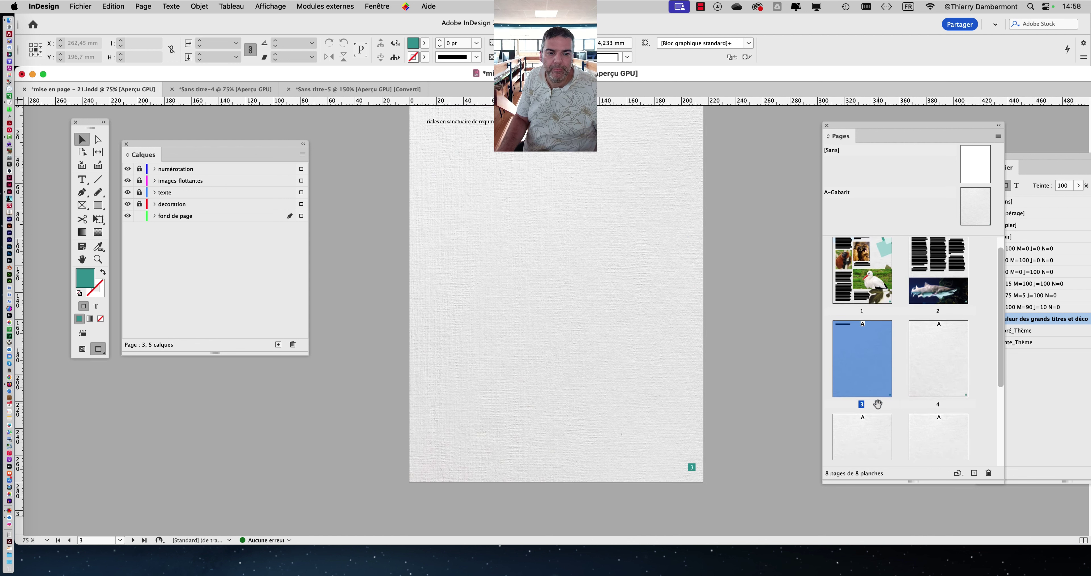
{"action": "left_click", "coordinate": [876, 406]}
{"action": "double_click", "coordinate": [876, 405]}
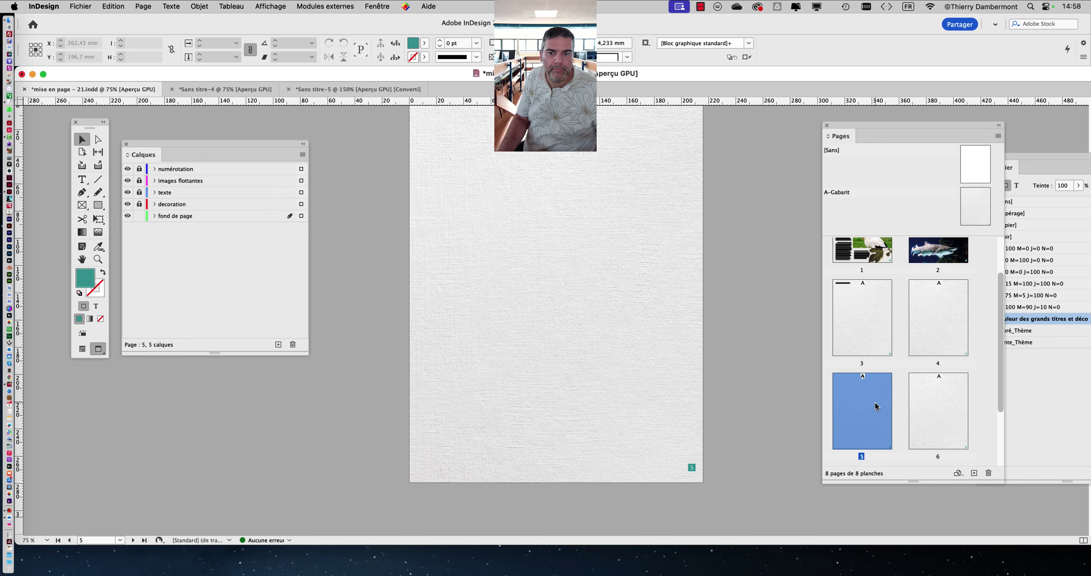
Step: Return to page 1, enlarge the view to 125% to inspect the texture, and clear the Pages panel off the page
{"action": "scroll", "coordinate": [876, 401], "scroll_direction": "up", "scroll_amount": 3}
{"action": "left_click", "coordinate": [877, 302]}
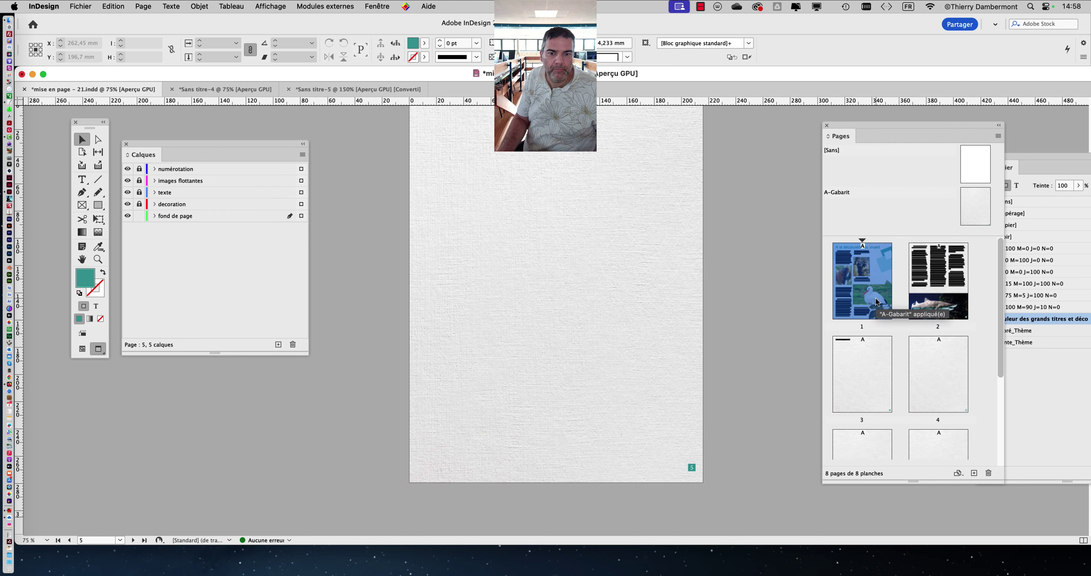
{"action": "double_click", "coordinate": [876, 302]}
{"action": "key", "text": "super+equal"}
{"action": "key", "text": "super+equal"}
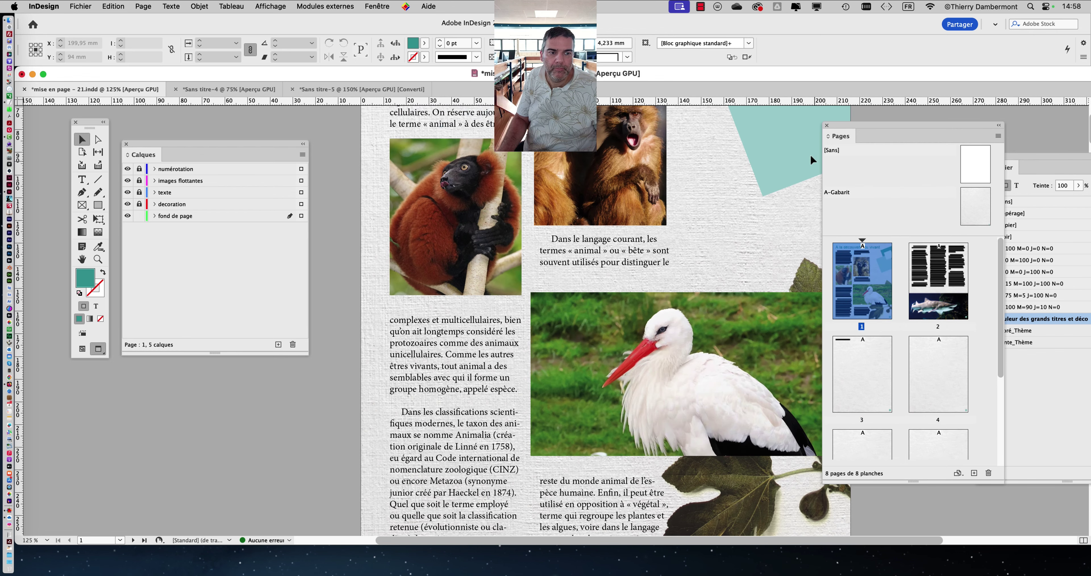
{"action": "left_click_drag", "start_coordinate": [843, 131], "coordinate": [930, 131]}
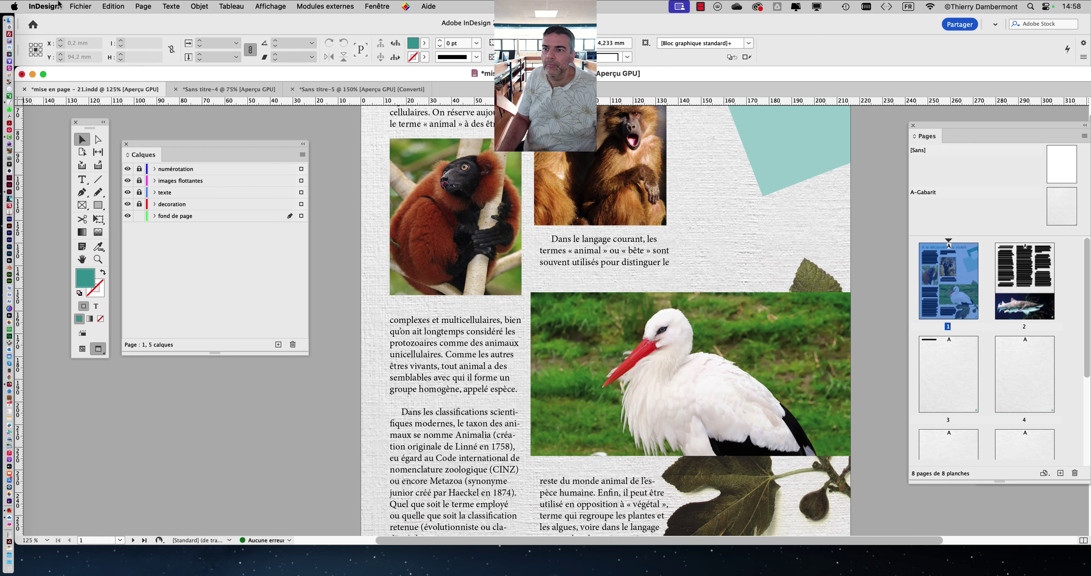
Step: Save the document under the new name "mise en page - 22.indd" in the JOUR 2 folder
{"action": "left_click", "coordinate": [81, 6]}
{"action": "left_click", "coordinate": [102, 98]}
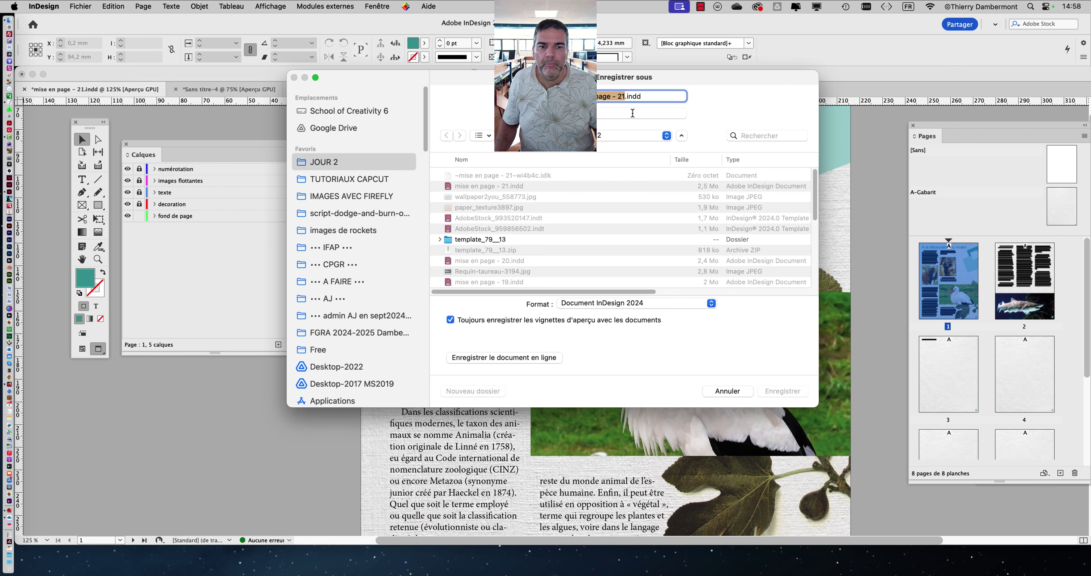
{"action": "left_click", "coordinate": [628, 97]}
{"action": "key", "text": "BackSpace"}
{"action": "type", "text": "2"}
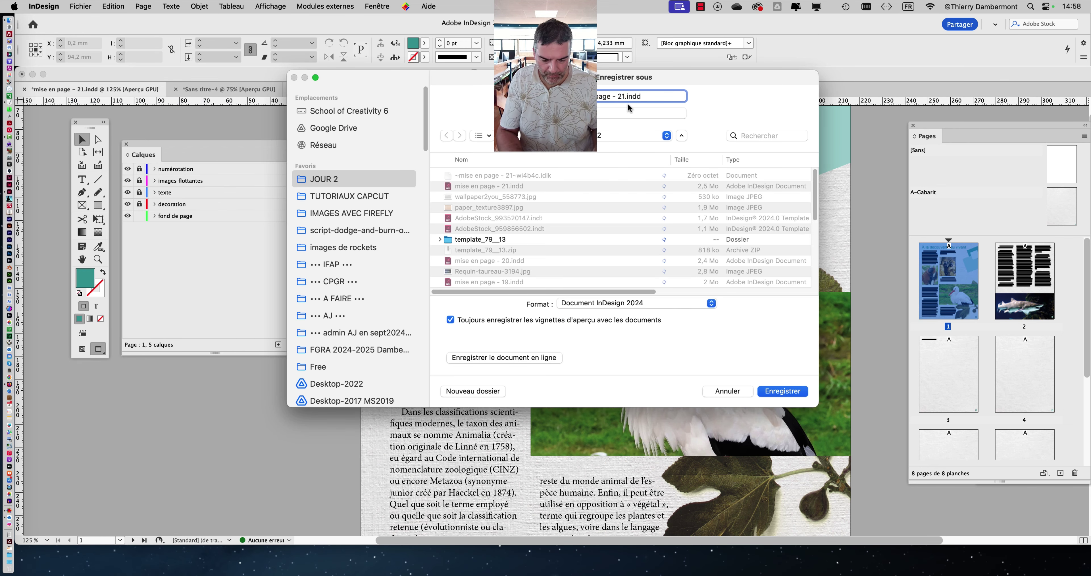
{"action": "key", "text": "Return"}
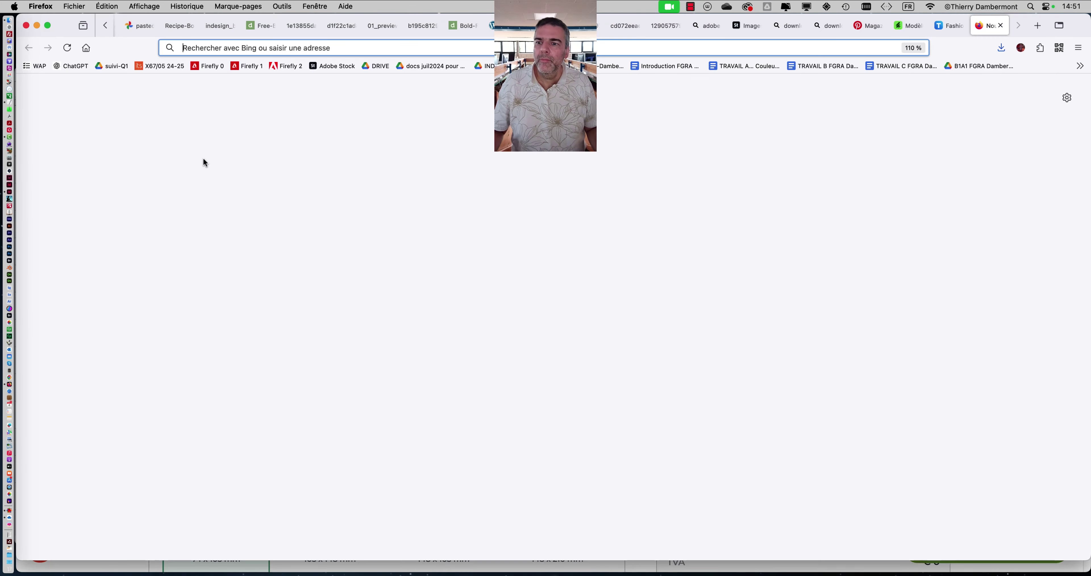
Step: In Firefox, search Bing for "paper texture" and show the image results
{"action": "left_click", "coordinate": [183, 48]}
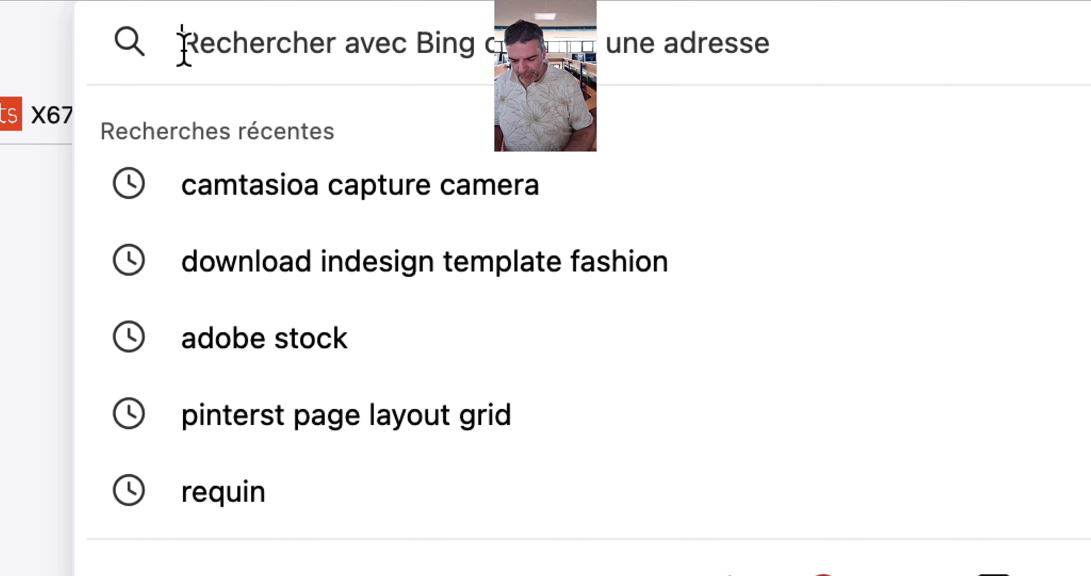
{"action": "type", "text": "paper textur"}
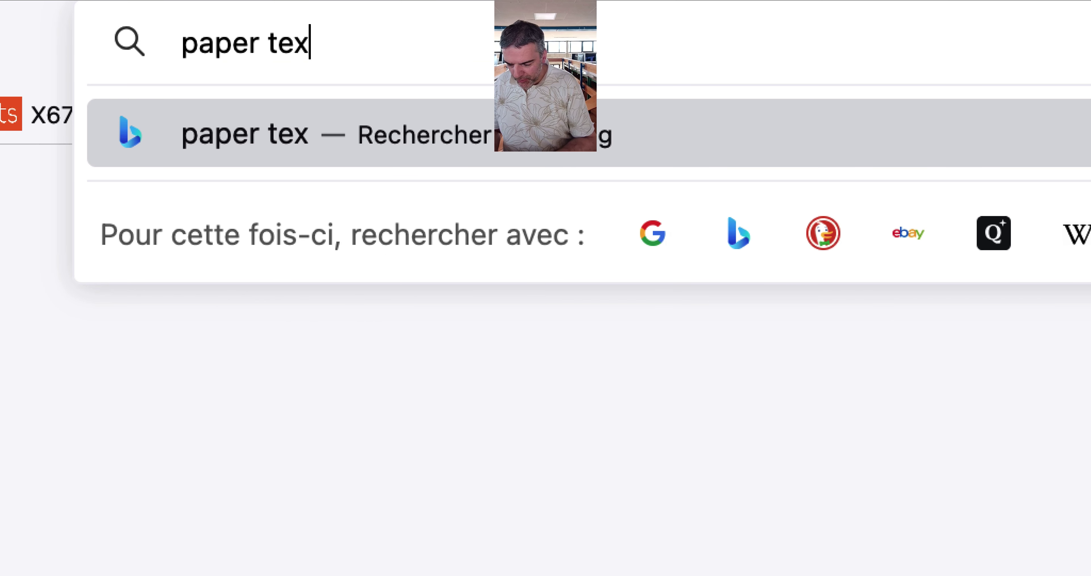
{"action": "type", "text": "e"}
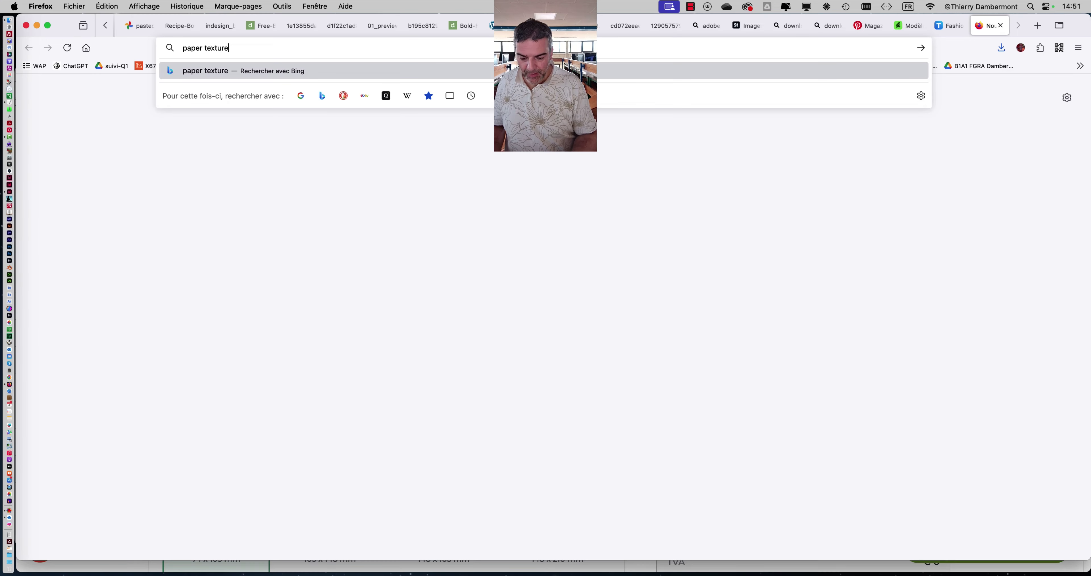
{"action": "key", "text": "Return"}
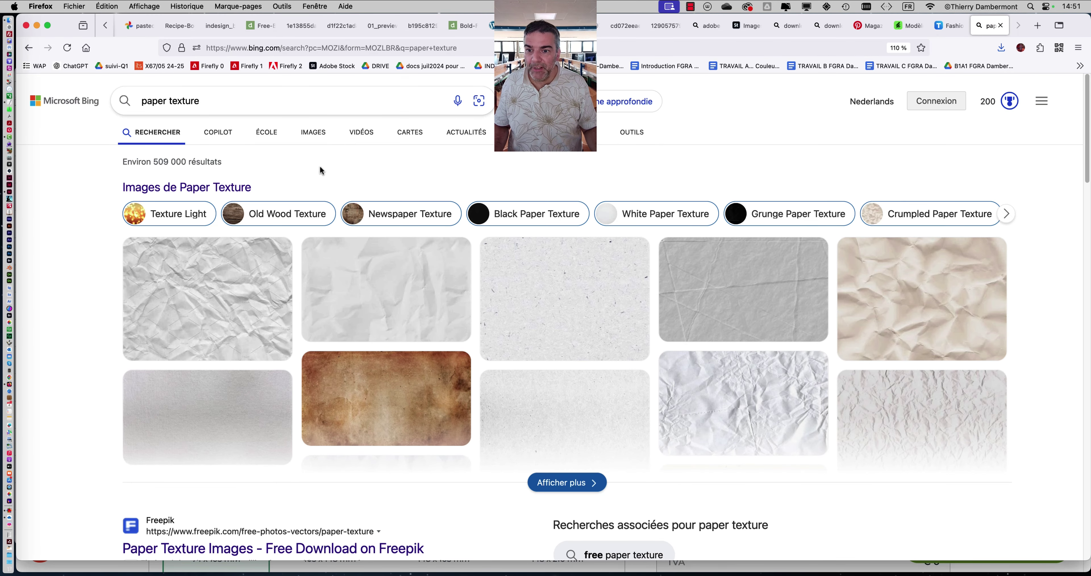
{"action": "left_click", "coordinate": [311, 130]}
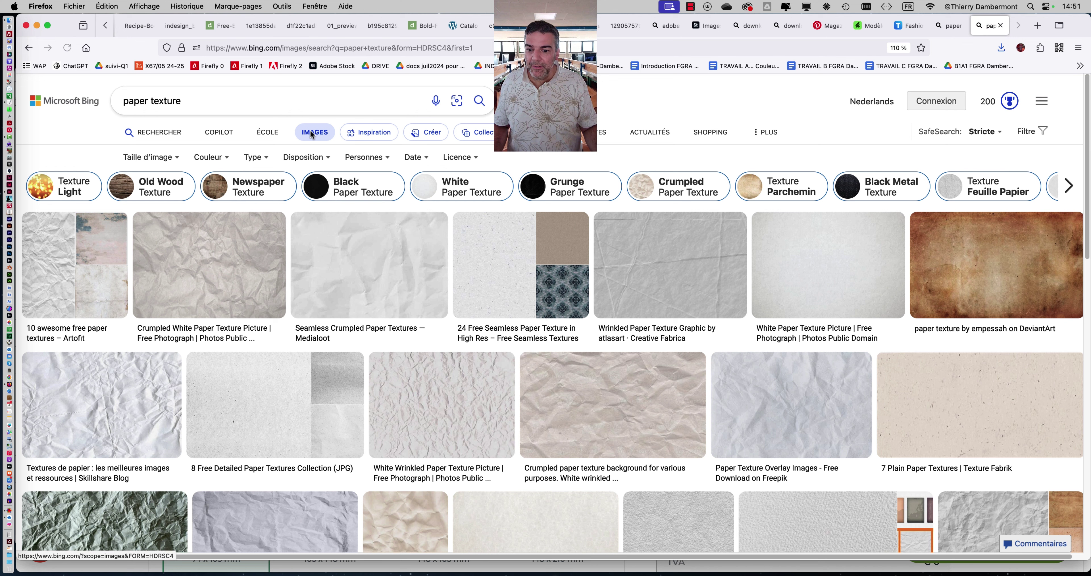
Step: Filter the image results to a size of at least 1000 x 1000 px
{"action": "left_click", "coordinate": [161, 158]}
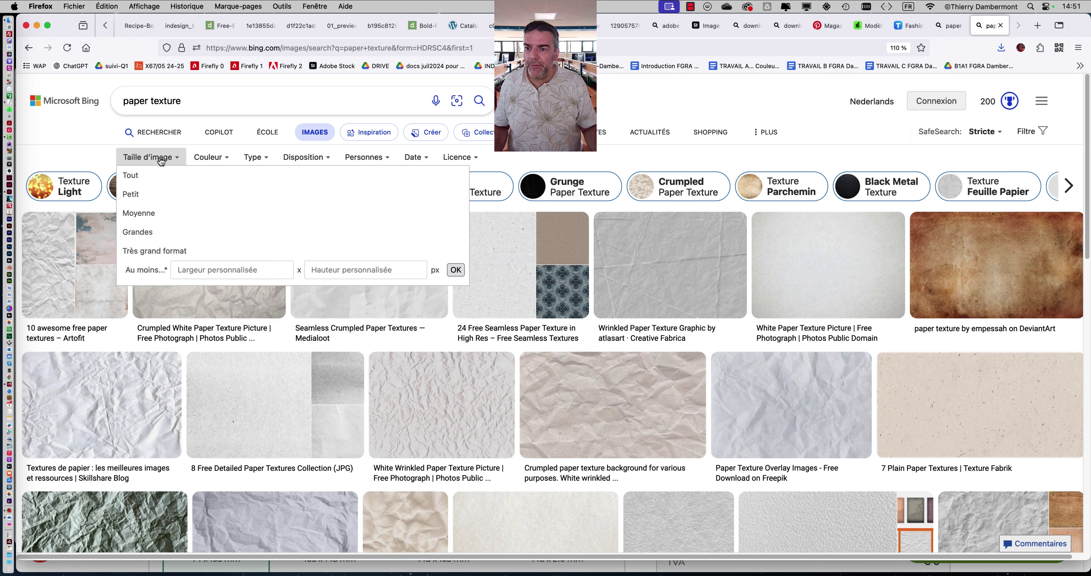
{"action": "left_click", "coordinate": [182, 270]}
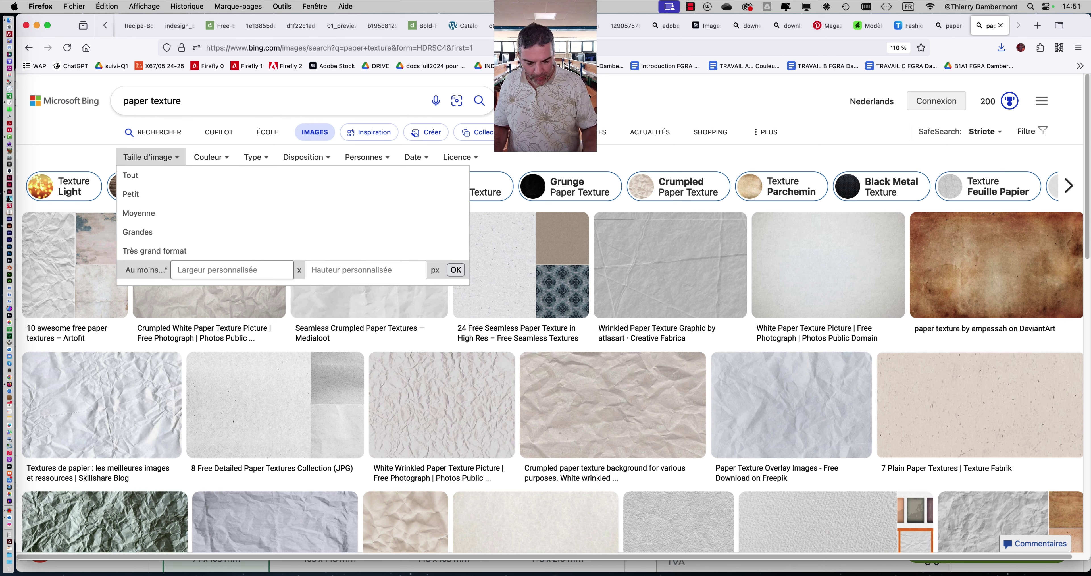
{"action": "type", "text": "1000"}
{"action": "key", "text": "Tab"}
{"action": "type", "text": "1"}
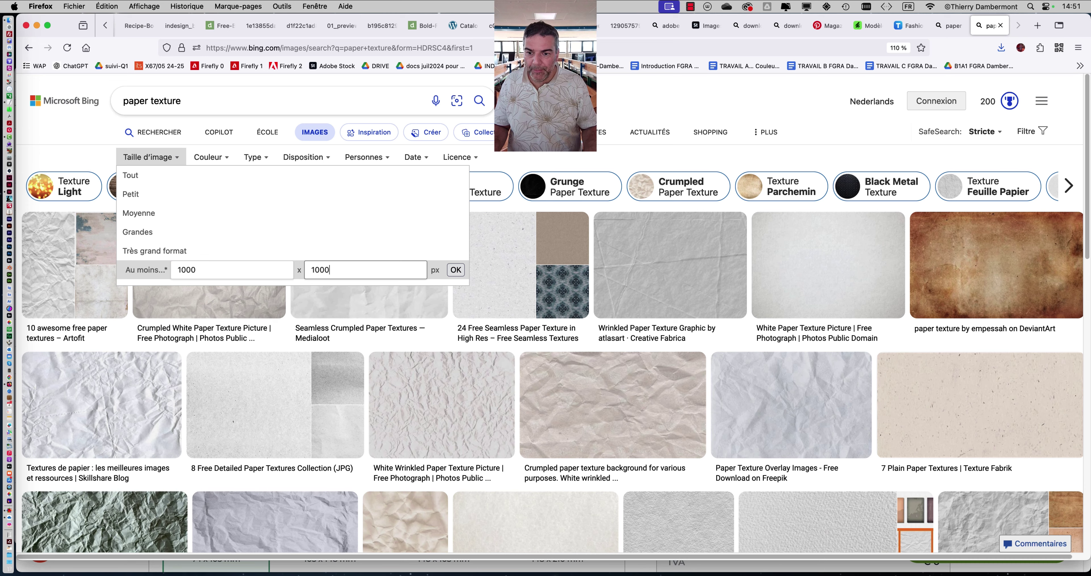
{"action": "key", "text": "Tab"}
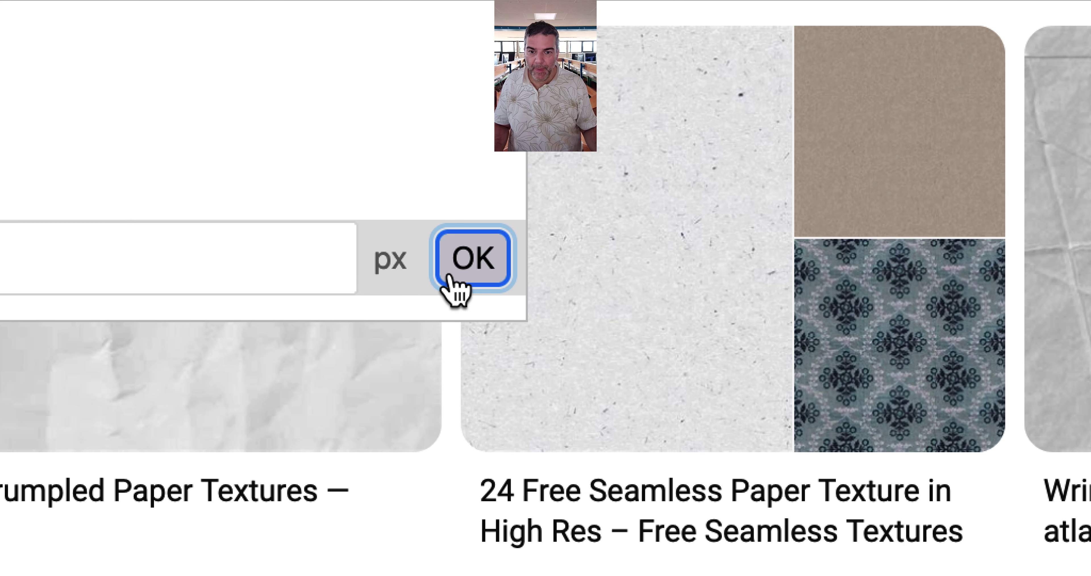
{"action": "left_click", "coordinate": [452, 286]}
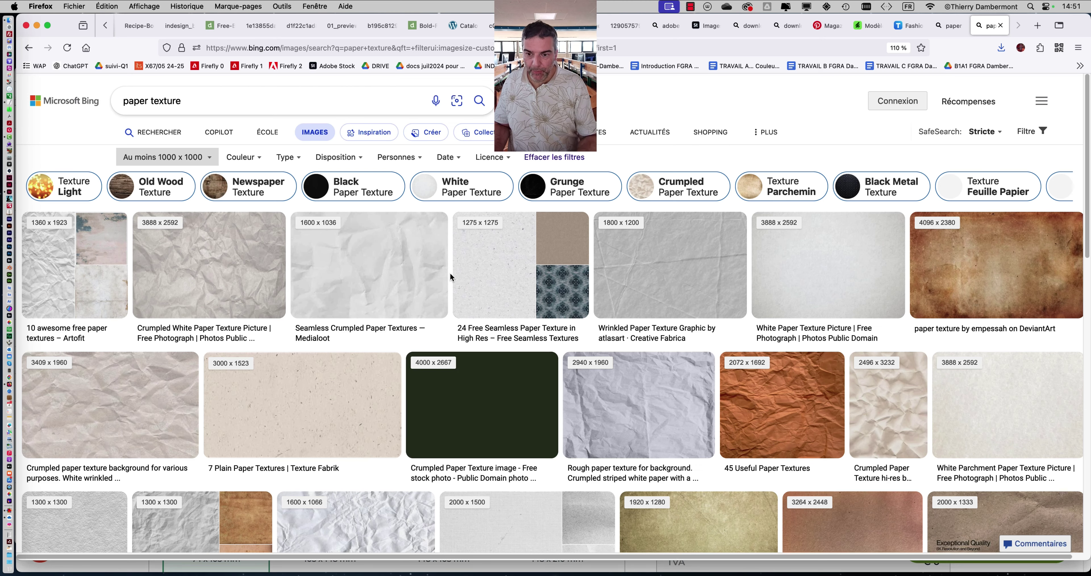
Step: Browse the filtered textures and open the full-size image of the pinkish-beige speckled "paper texture background, free image"
{"action": "scroll", "coordinate": [546, 337], "scroll_direction": "down", "scroll_amount": 3}
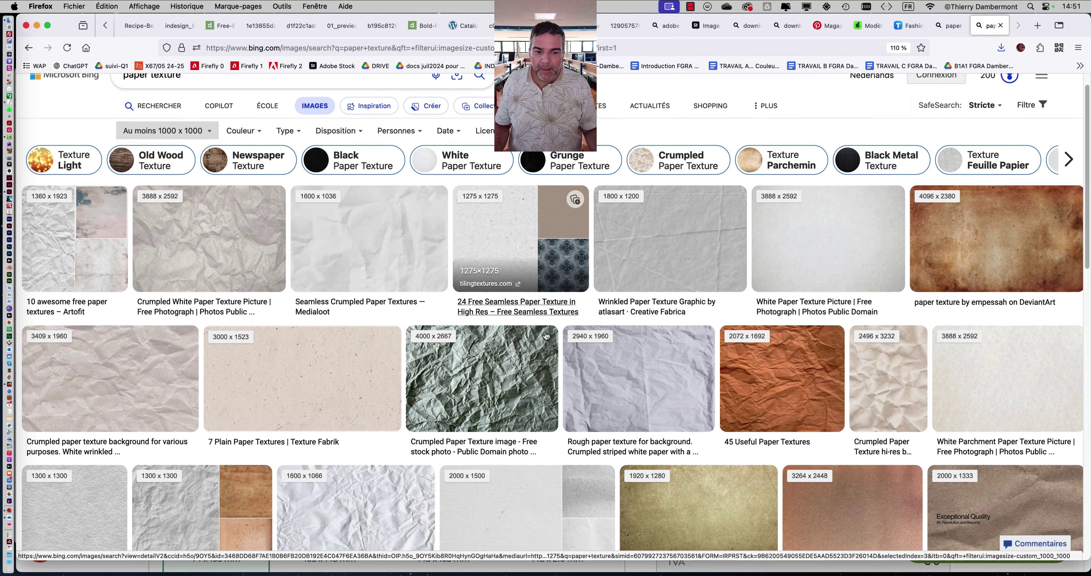
{"action": "scroll", "coordinate": [614, 364], "scroll_direction": "down", "scroll_amount": 5}
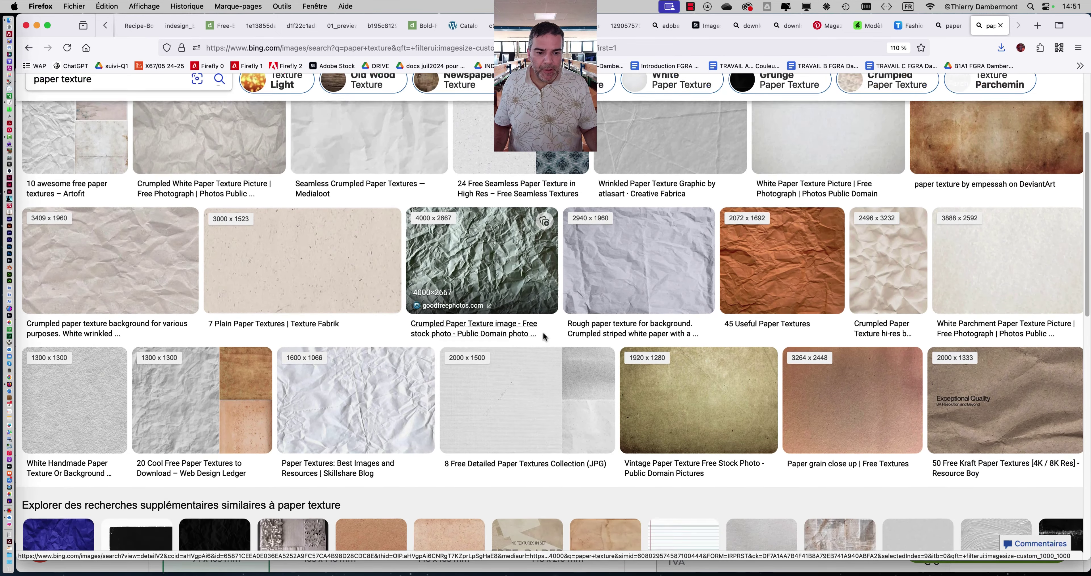
{"action": "scroll", "coordinate": [852, 288], "scroll_direction": "down", "scroll_amount": 2}
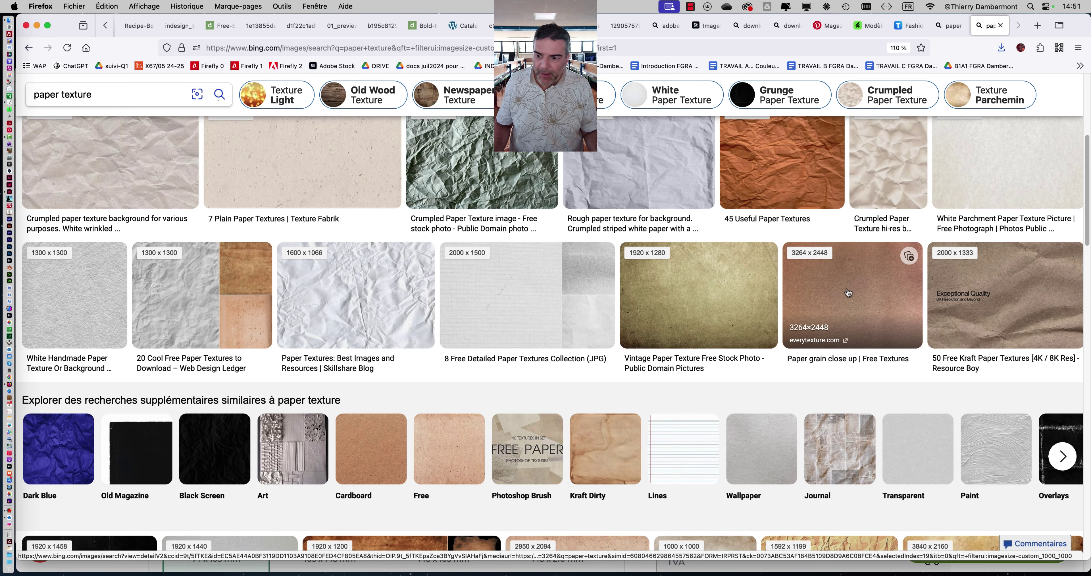
{"action": "scroll", "coordinate": [848, 292], "scroll_direction": "down", "scroll_amount": 6}
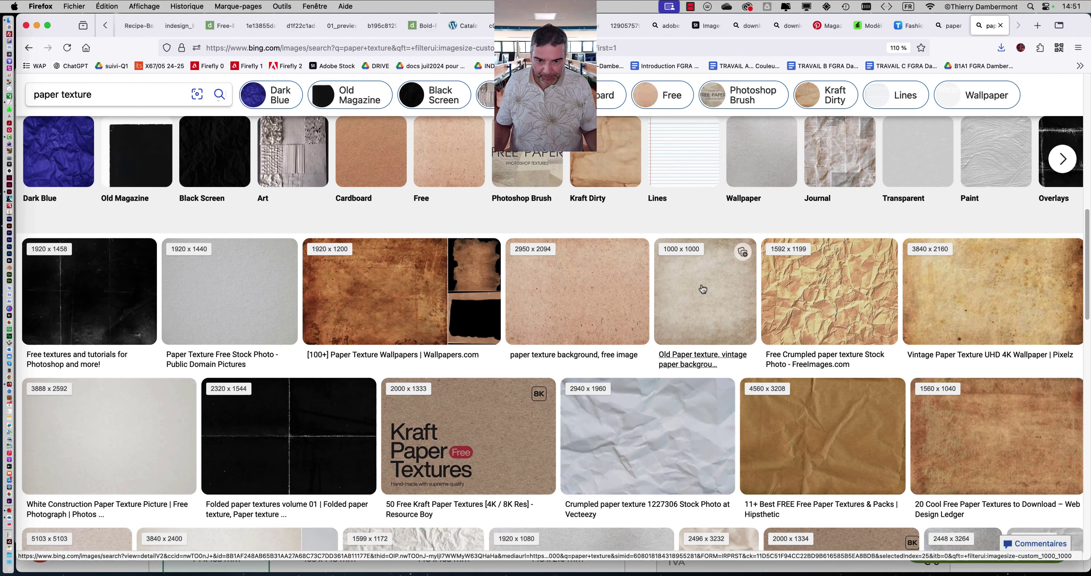
{"action": "left_click", "coordinate": [608, 275]}
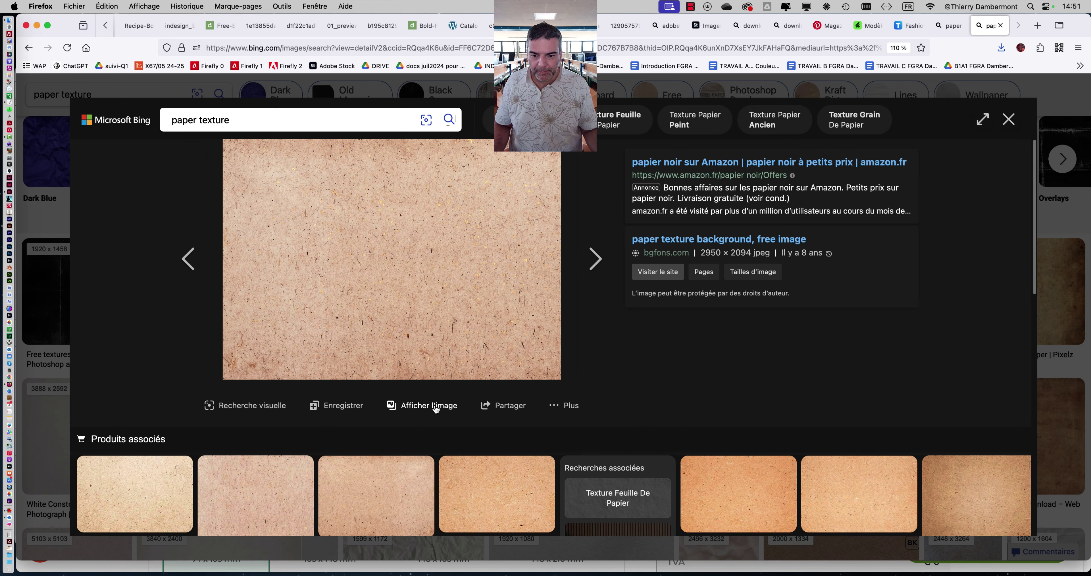
{"action": "left_click", "coordinate": [436, 406]}
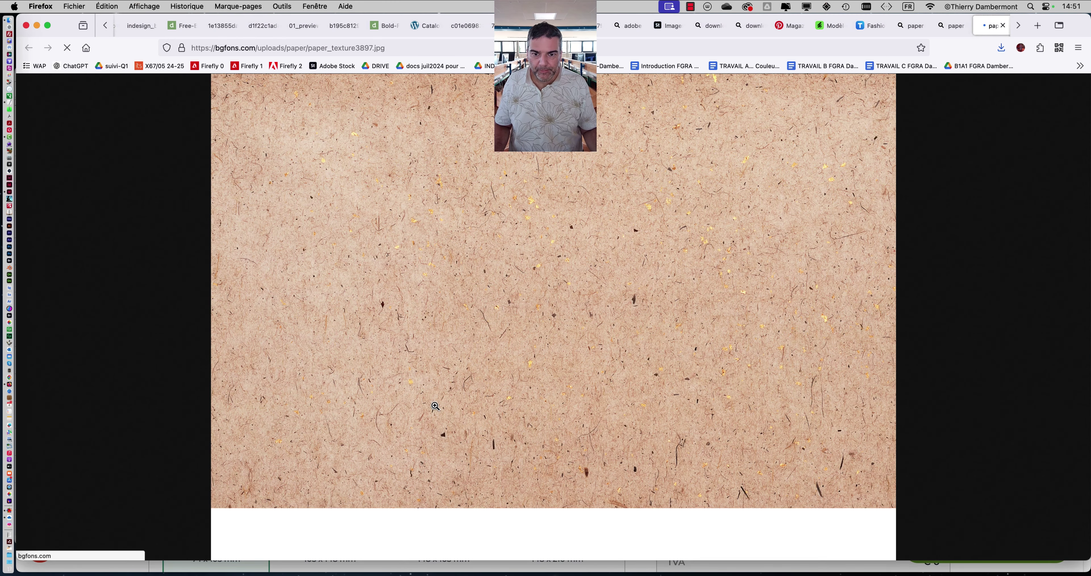
Step: Save the texture image as paper_texture3897.jpg in the JOUR 2 folder
{"action": "right_click", "coordinate": [550, 229]}
{"action": "left_click", "coordinate": [604, 236]}
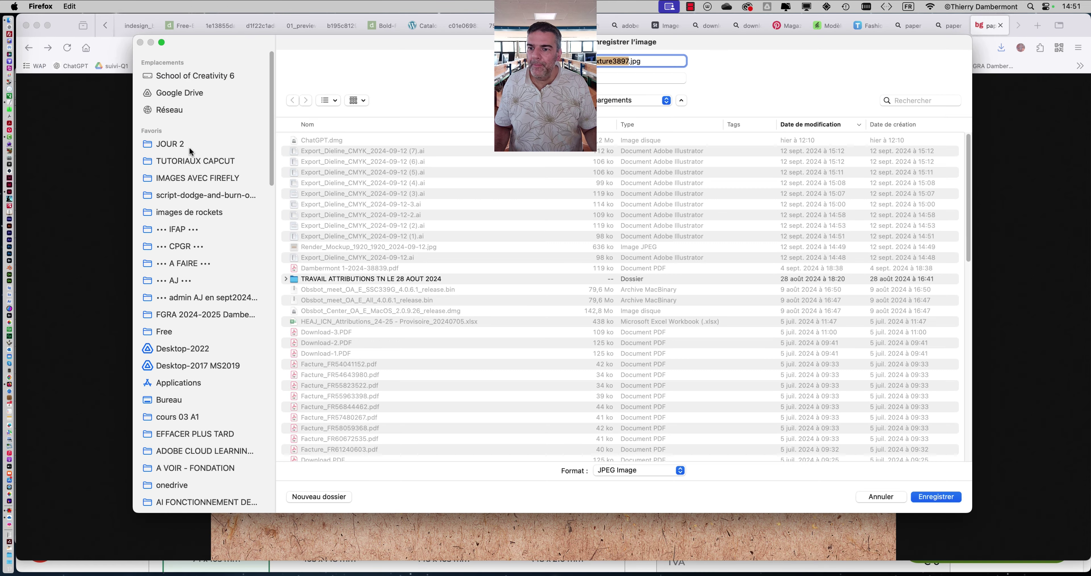
{"action": "left_click", "coordinate": [191, 149]}
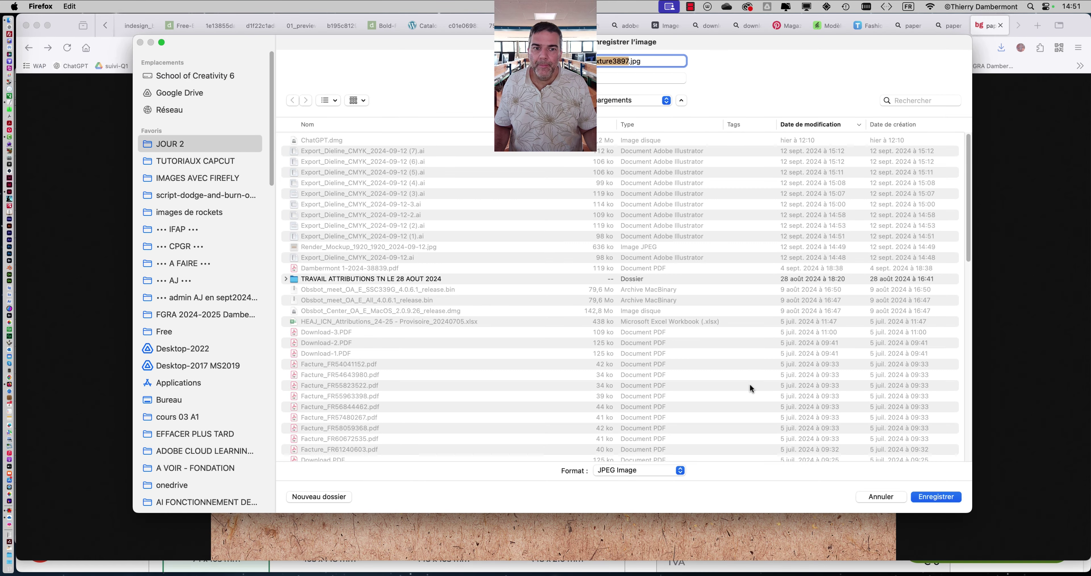
{"action": "left_click", "coordinate": [932, 497]}
Step: Switch to InDesign, select the page background frame on the "fond de page" layer, and import paper_texture3897.jpg into it
{"action": "key", "text": "super+Tab"}
{"action": "key", "text": "super+Tab"}
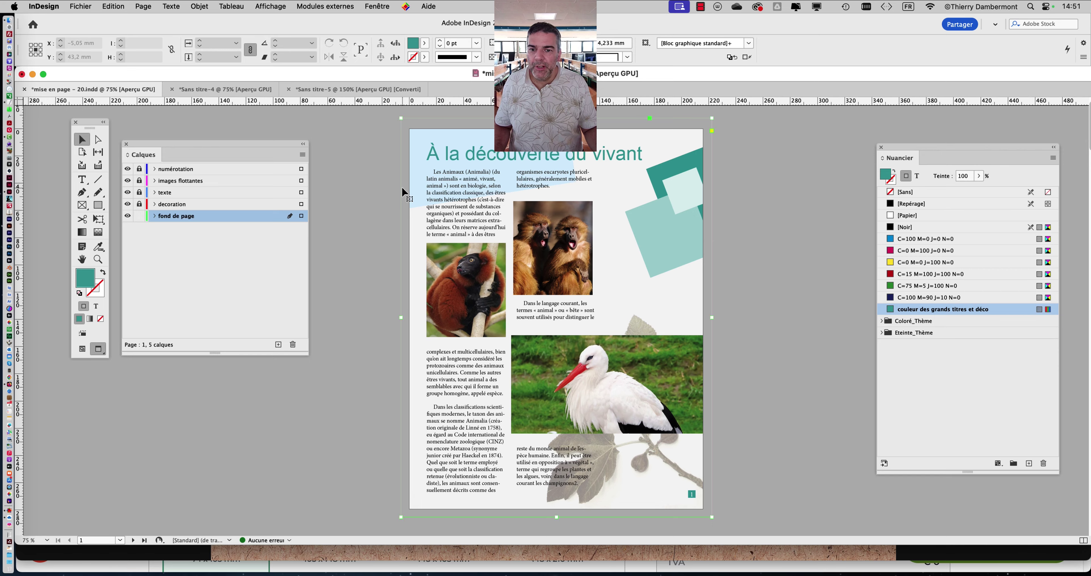
{"action": "left_click", "coordinate": [401, 186]}
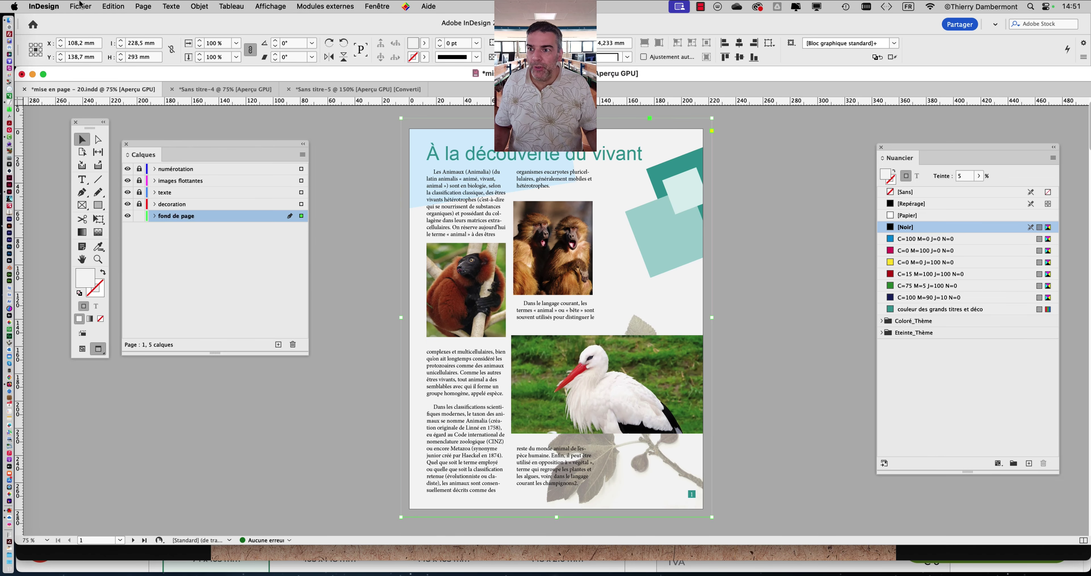
{"action": "left_click", "coordinate": [80, 6]}
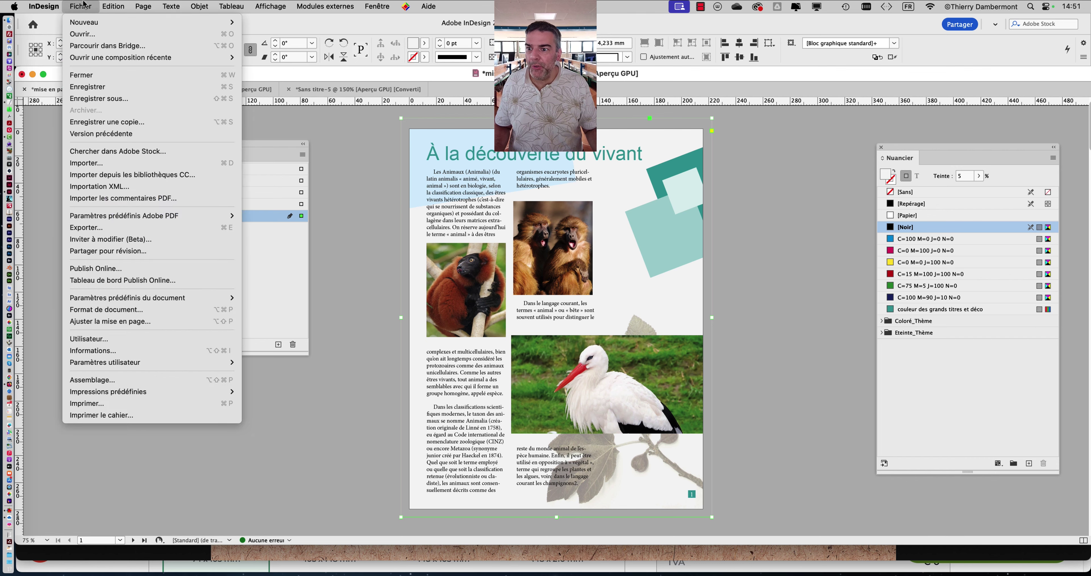
{"action": "left_click", "coordinate": [367, 190]}
{"action": "key", "text": "super+d"}
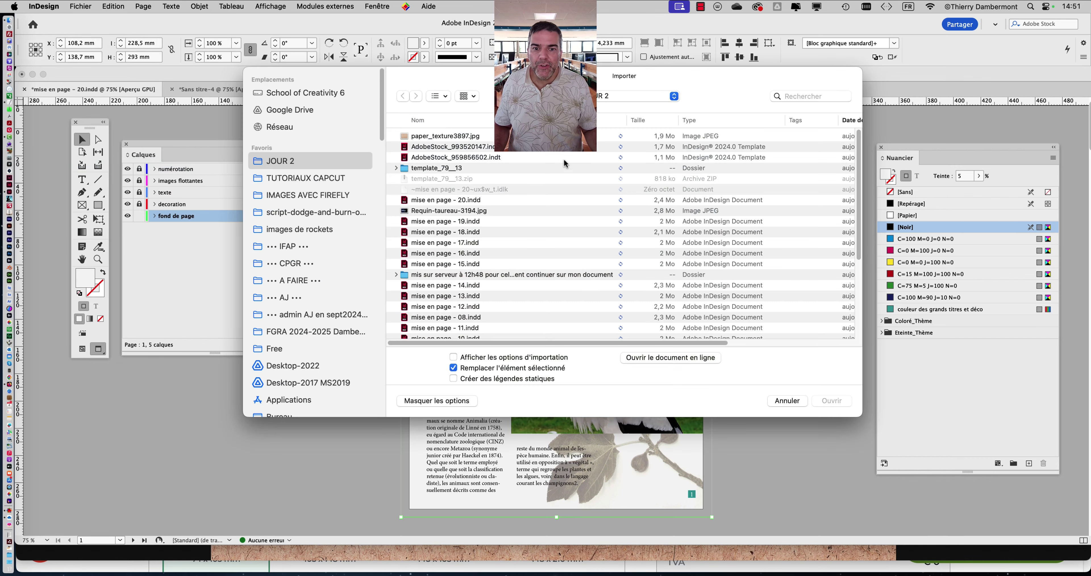
{"action": "left_click", "coordinate": [452, 134]}
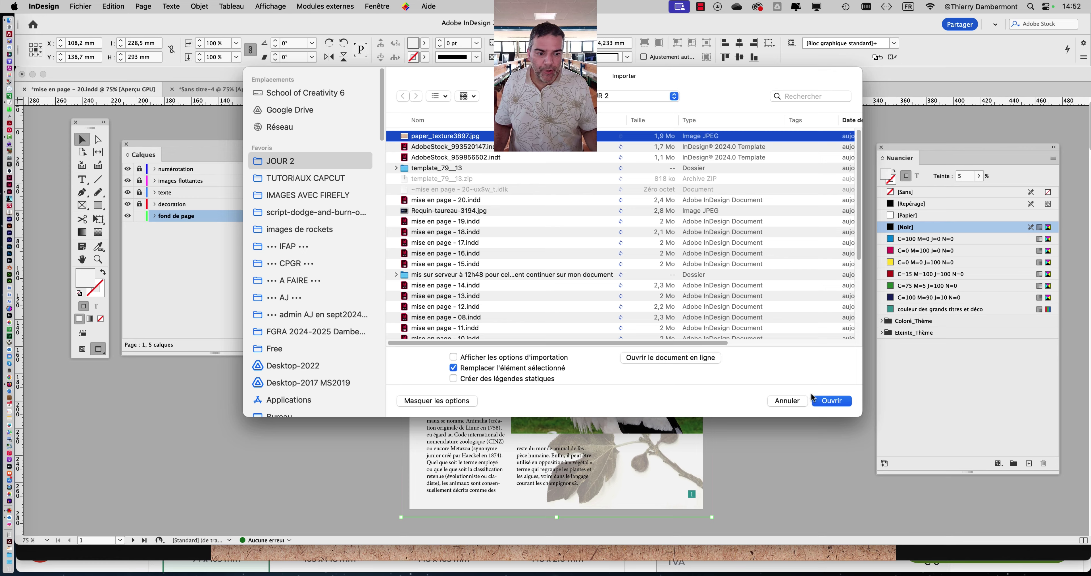
{"action": "left_click", "coordinate": [831, 400]}
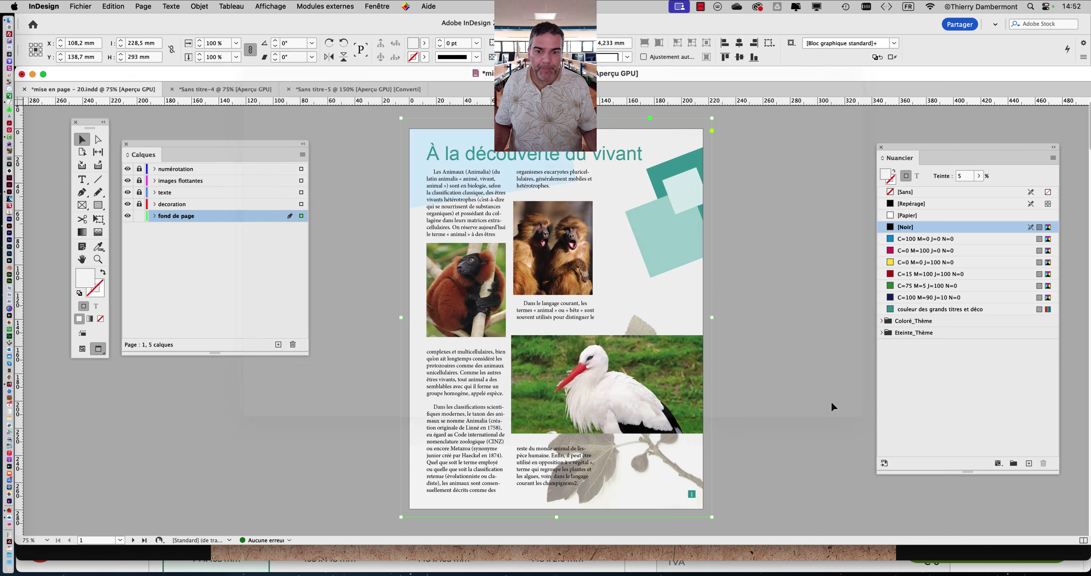
Step: Fit the imported paper texture so that it fills the whole background frame
{"action": "left_click", "coordinate": [199, 6]}
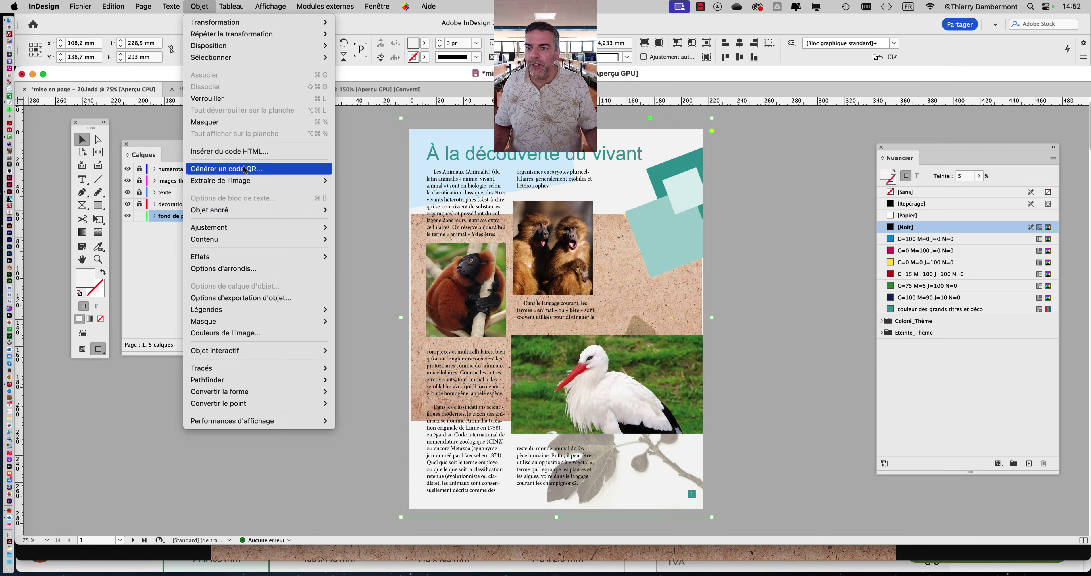
{"action": "mouse_move", "coordinate": [326, 231]}
{"action": "left_click", "coordinate": [360, 228]}
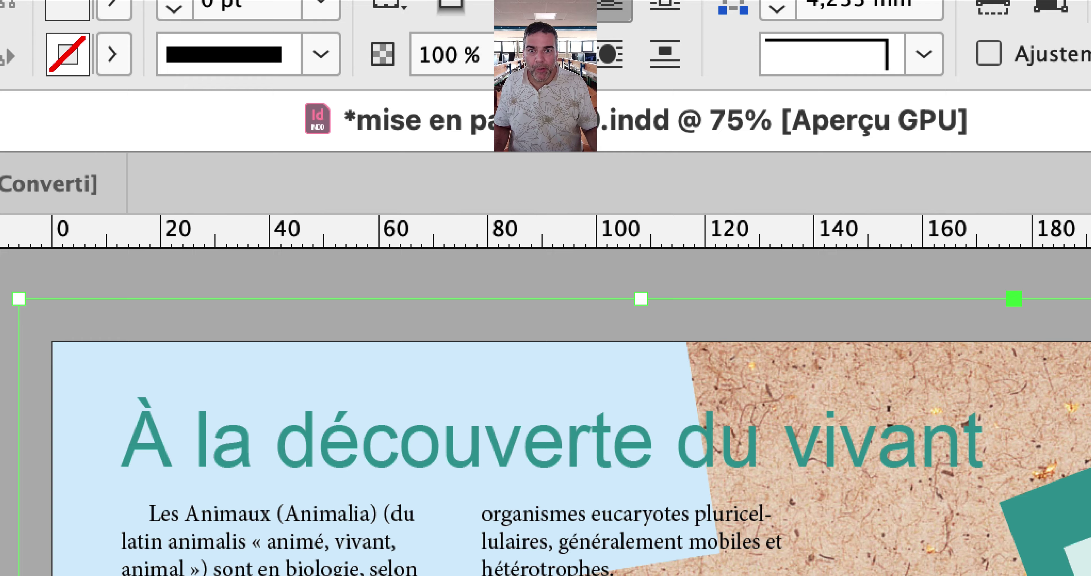
Step: Lower the opacity of the paper texture background frame to 17% and set its black fill tint to 100%
{"action": "left_click", "coordinate": [530, 57]}
{"action": "left_click_drag", "start_coordinate": [656, 65], "coordinate": [498, 64]}
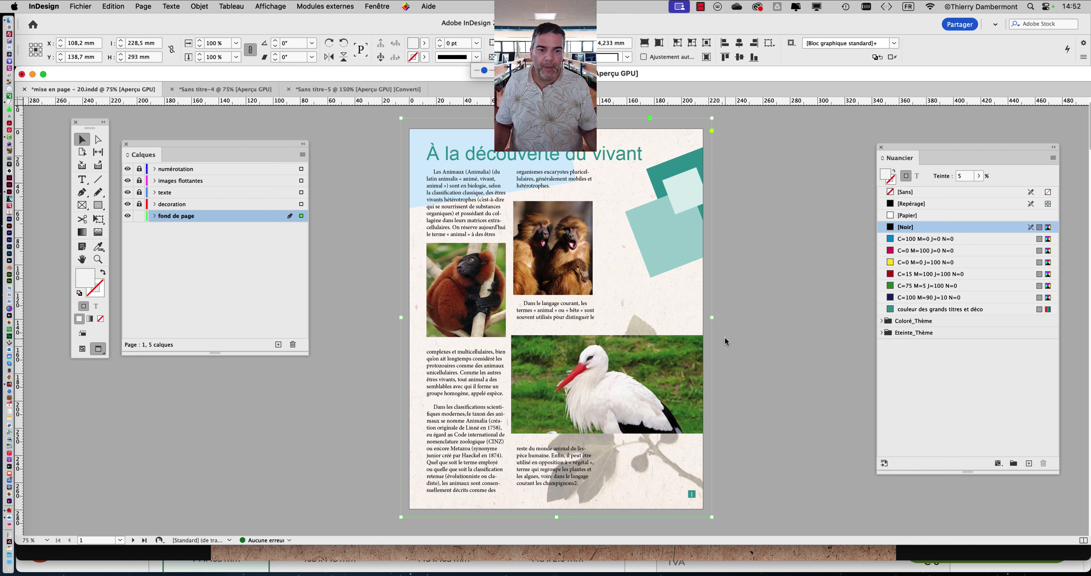
{"action": "left_click", "coordinate": [734, 330]}
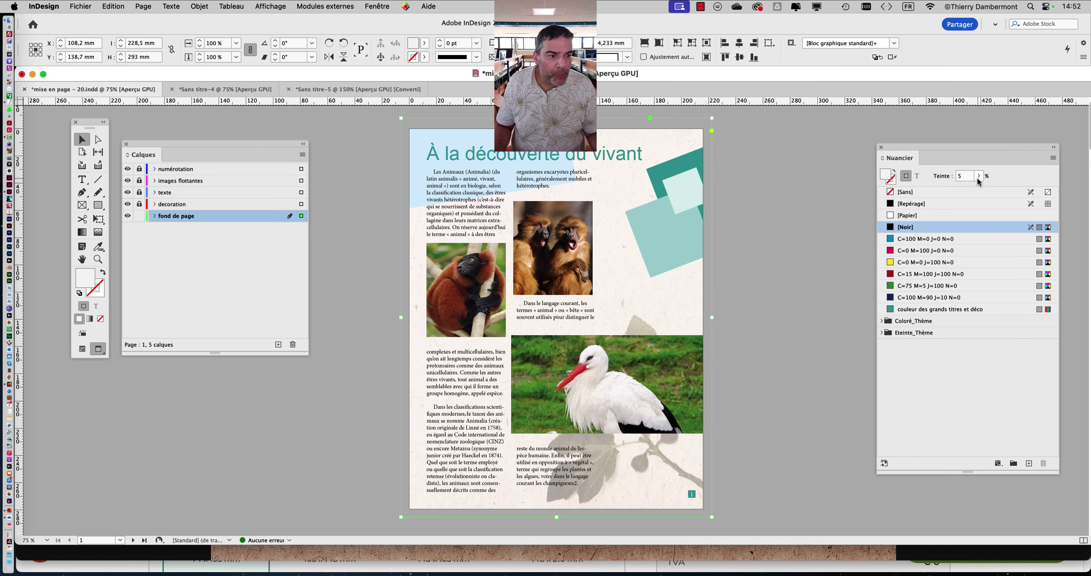
{"action": "left_click", "coordinate": [1036, 68]}
{"action": "left_click_drag", "start_coordinate": [976, 187], "coordinate": [980, 191]}
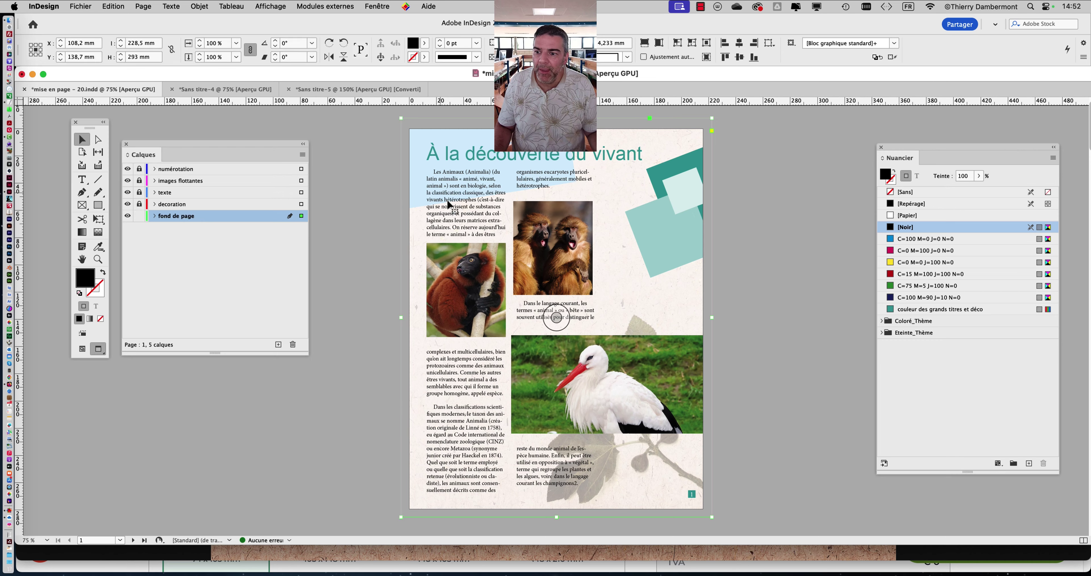
Step: Try the texture frame's opacity at 100% and 0%, settle on 10%, and deselect the frame to view the page
{"action": "key", "text": "super+equal"}
{"action": "key", "text": "super+equal"}
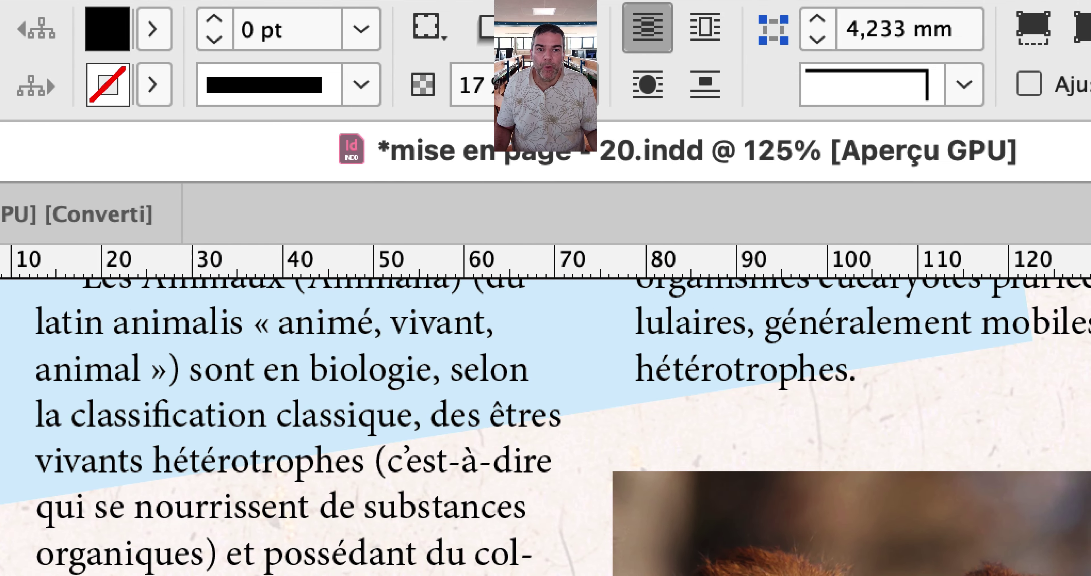
{"action": "left_click", "coordinate": [602, 85]}
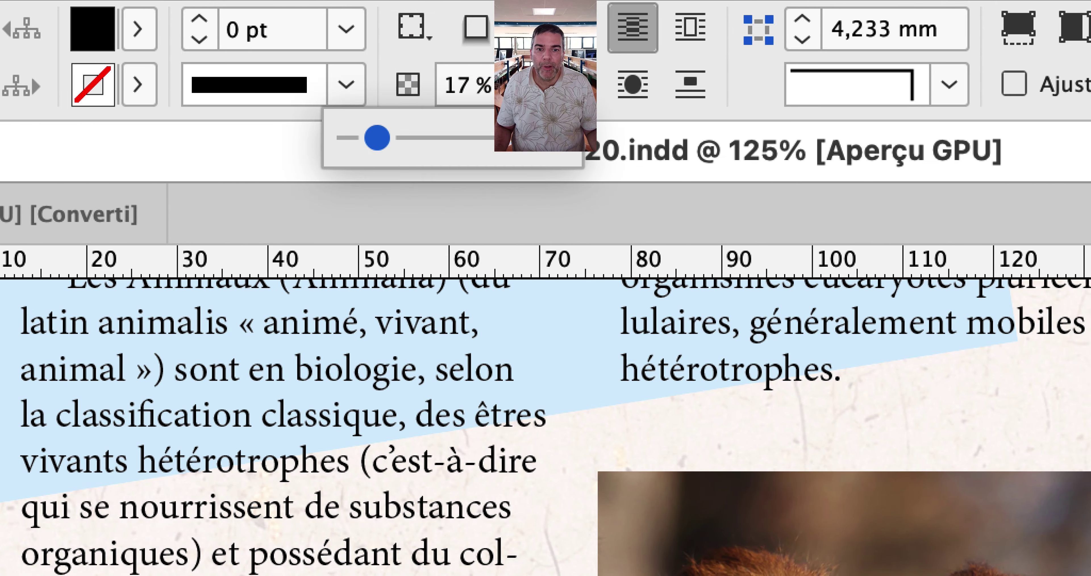
{"action": "left_click", "coordinate": [602, 137]}
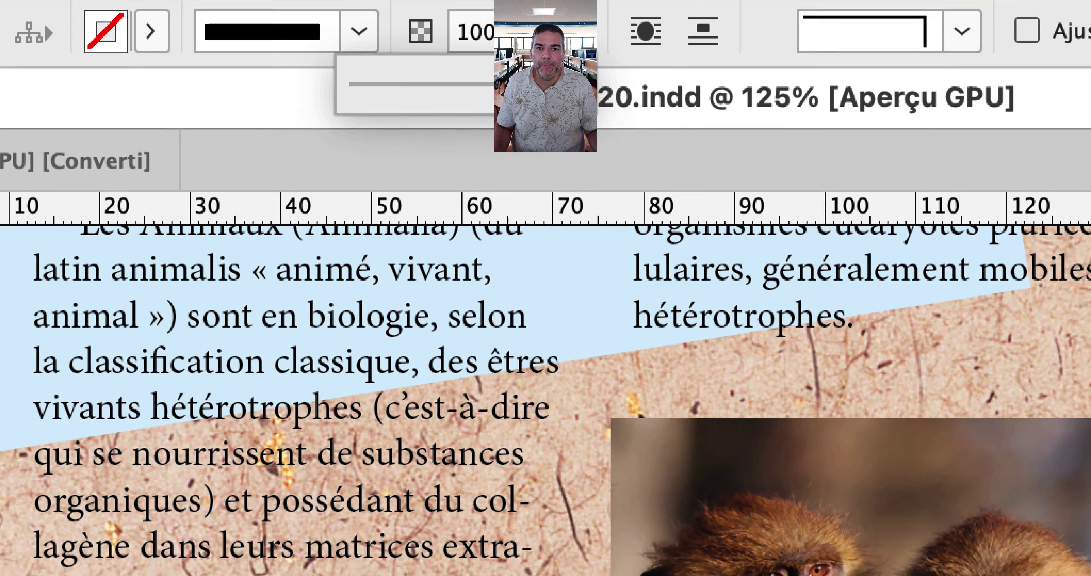
{"action": "left_click_drag", "start_coordinate": [574, 88], "coordinate": [534, 102]}
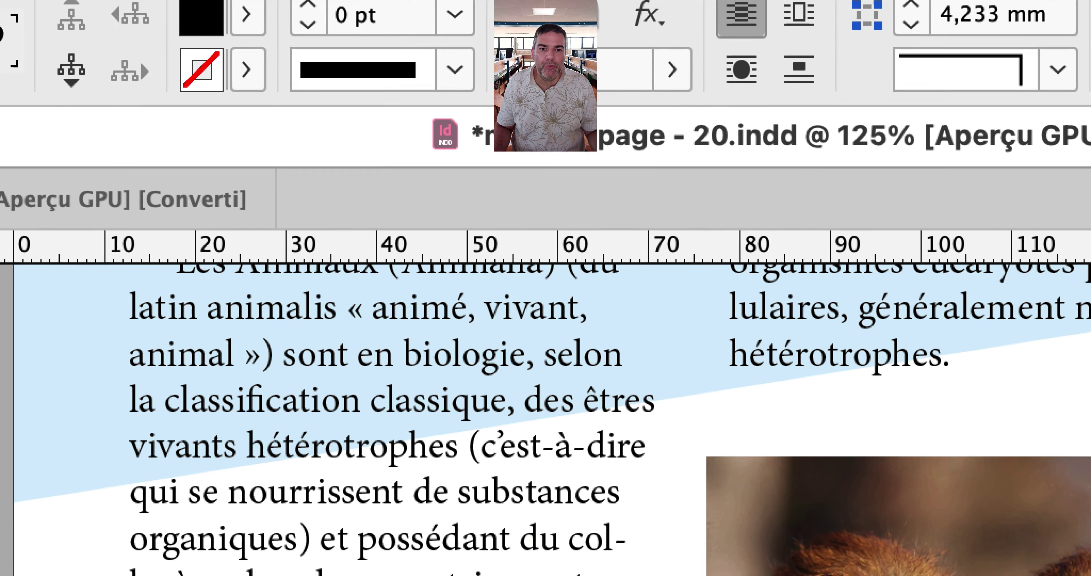
{"action": "left_click", "coordinate": [672, 69]}
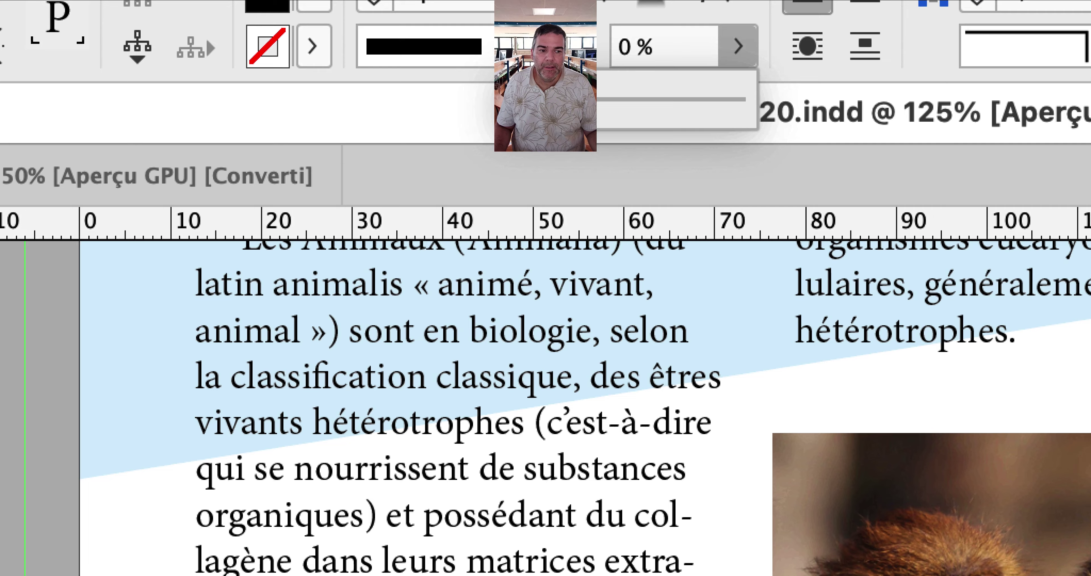
{"action": "left_click_drag", "start_coordinate": [513, 104], "coordinate": [523, 105]}
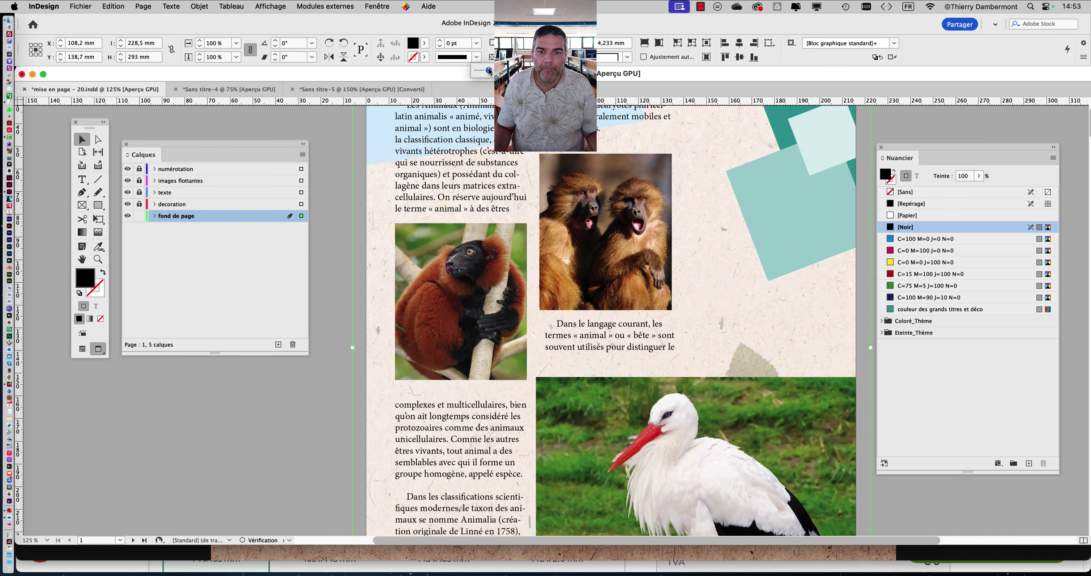
{"action": "left_click_drag", "start_coordinate": [489, 71], "coordinate": [482, 72]}
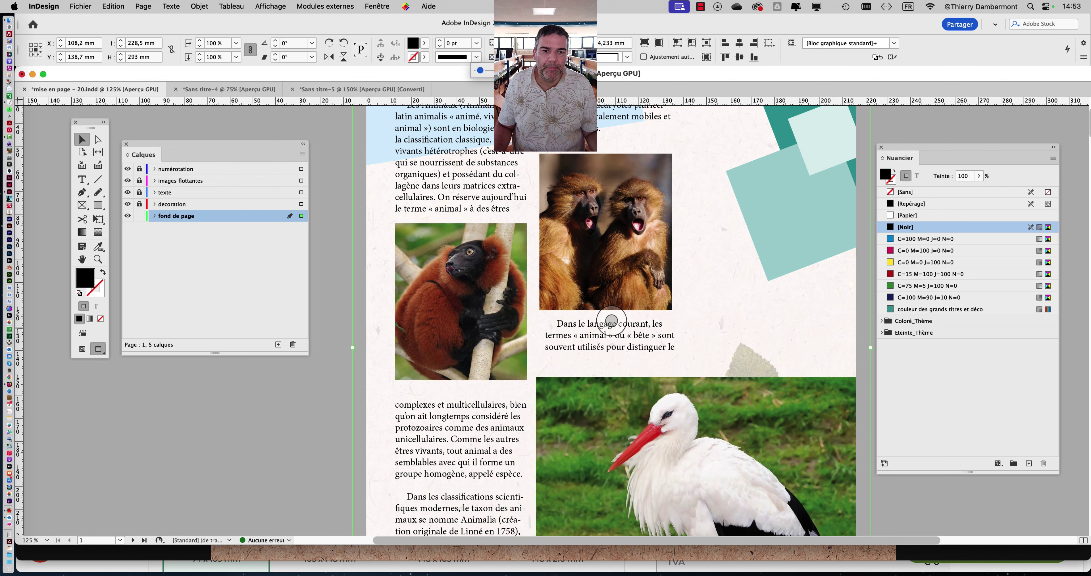
{"action": "scroll", "coordinate": [774, 326], "scroll_direction": "up", "scroll_amount": 3}
{"action": "scroll", "coordinate": [774, 326], "scroll_direction": "down", "scroll_amount": 5}
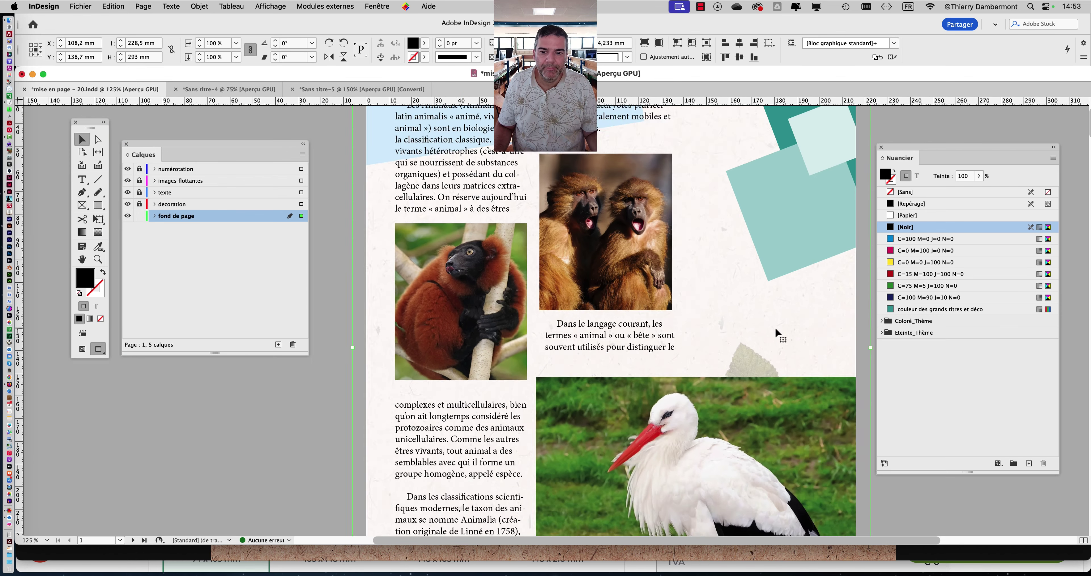
{"action": "left_click", "coordinate": [791, 324]}
{"action": "scroll", "coordinate": [755, 327], "scroll_direction": "down", "scroll_amount": 2}
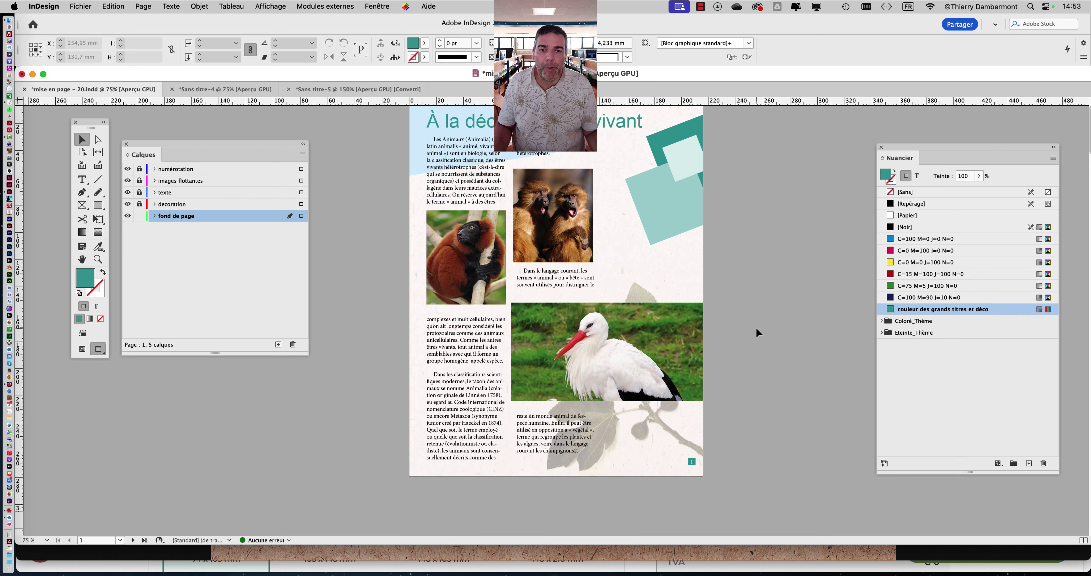
Step: Switch to Firefox, return to the Bing paper texture results, and open the full-size image of "35 White Paper Textures HQ Paper Textures FreeCreatives"
{"action": "key", "text": "super+Tab"}
{"action": "left_click", "coordinate": [405, 297]}
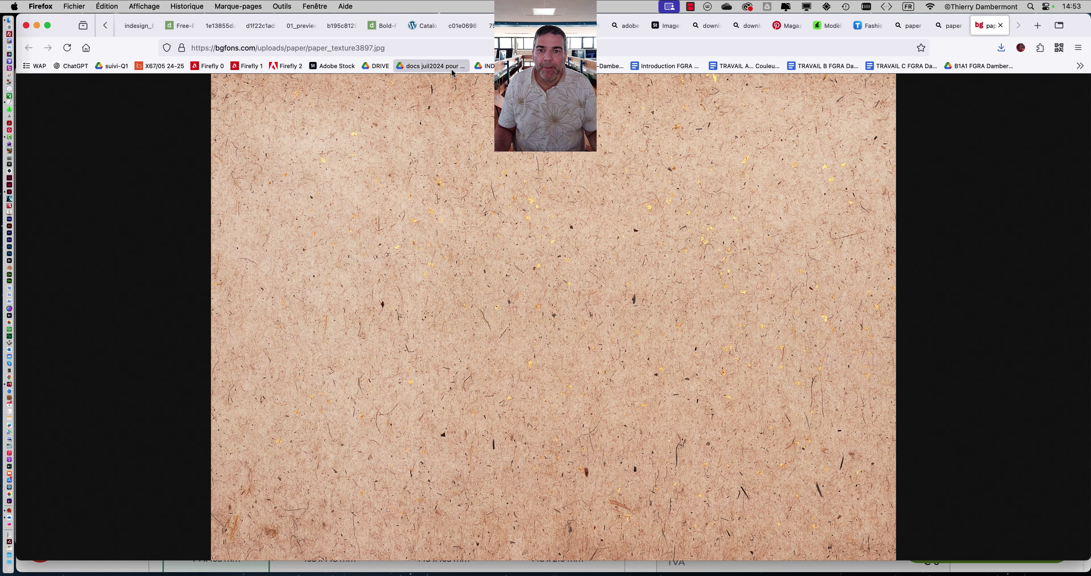
{"action": "left_click", "coordinate": [958, 33]}
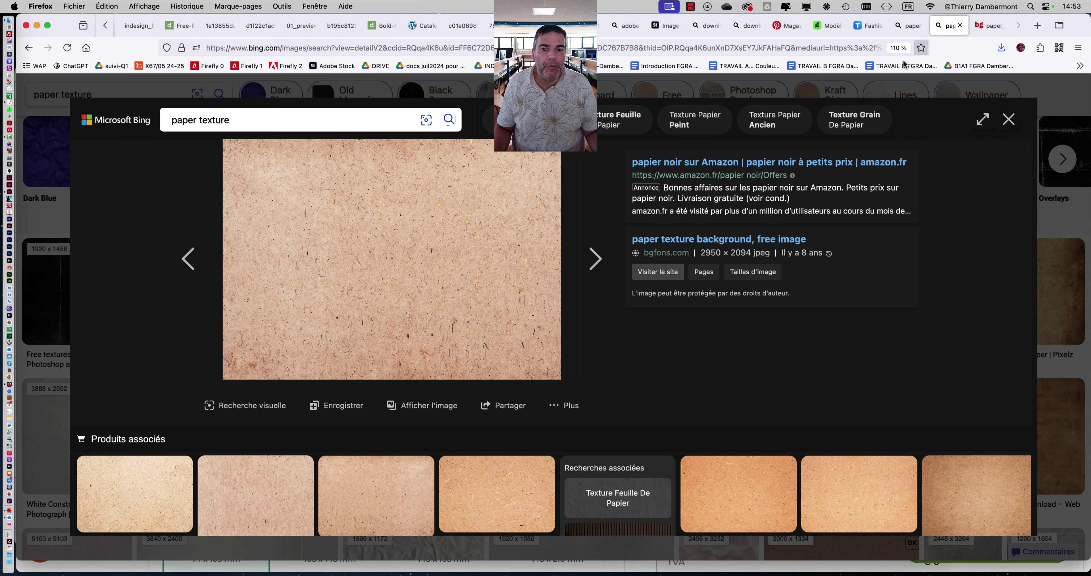
{"action": "left_click", "coordinate": [1010, 120]}
{"action": "scroll", "coordinate": [658, 343], "scroll_direction": "down", "scroll_amount": 3}
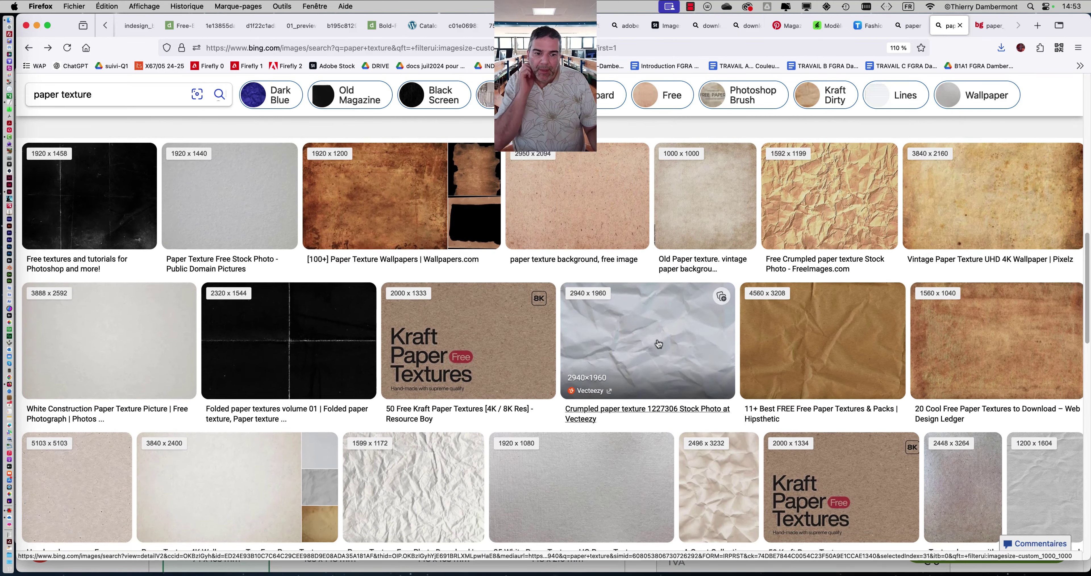
{"action": "scroll", "coordinate": [657, 344], "scroll_direction": "down", "scroll_amount": 3}
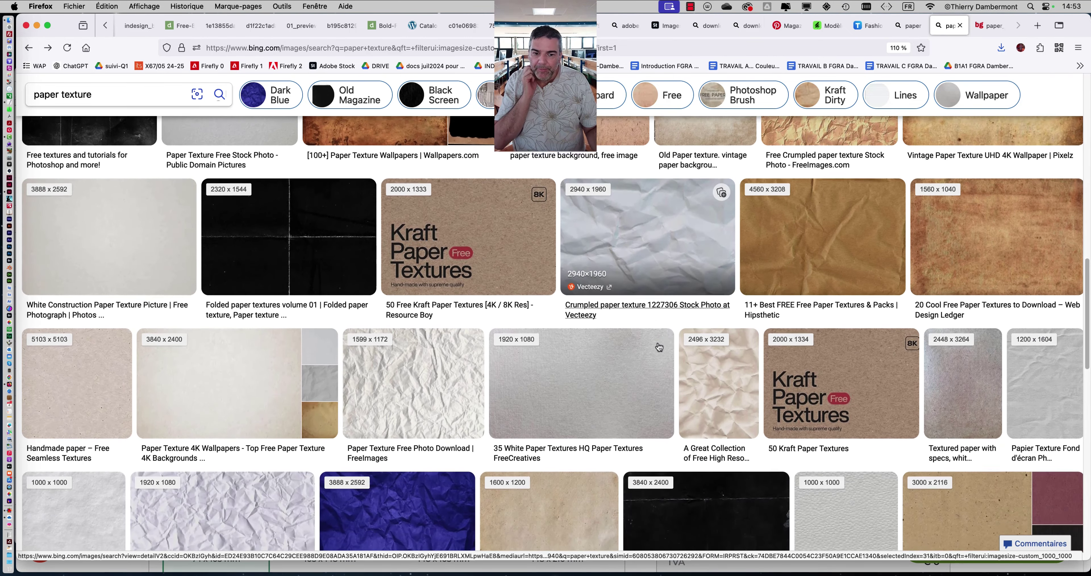
{"action": "left_click", "coordinate": [588, 381]}
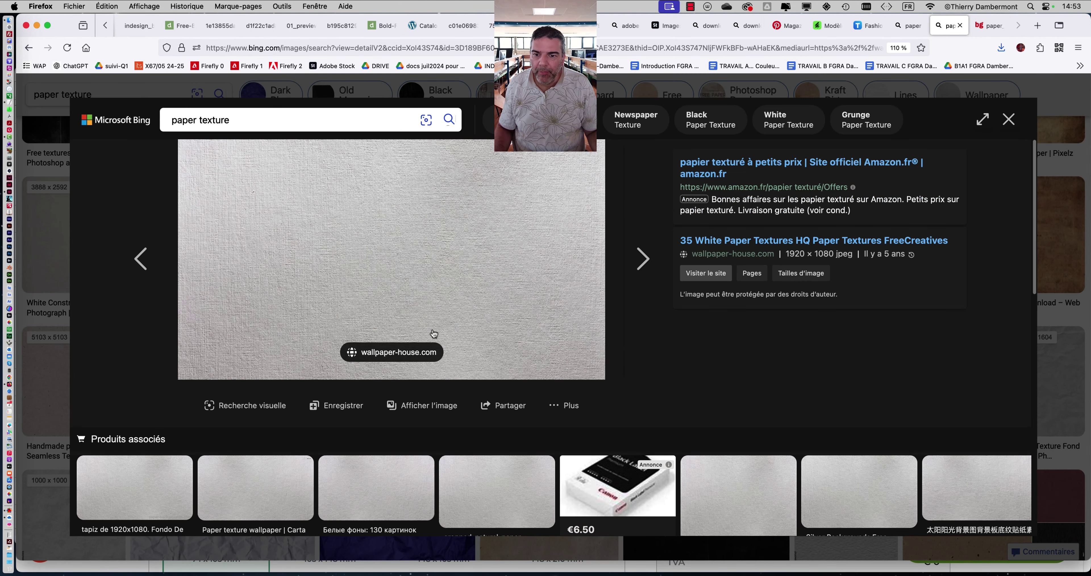
{"action": "left_click", "coordinate": [429, 406]}
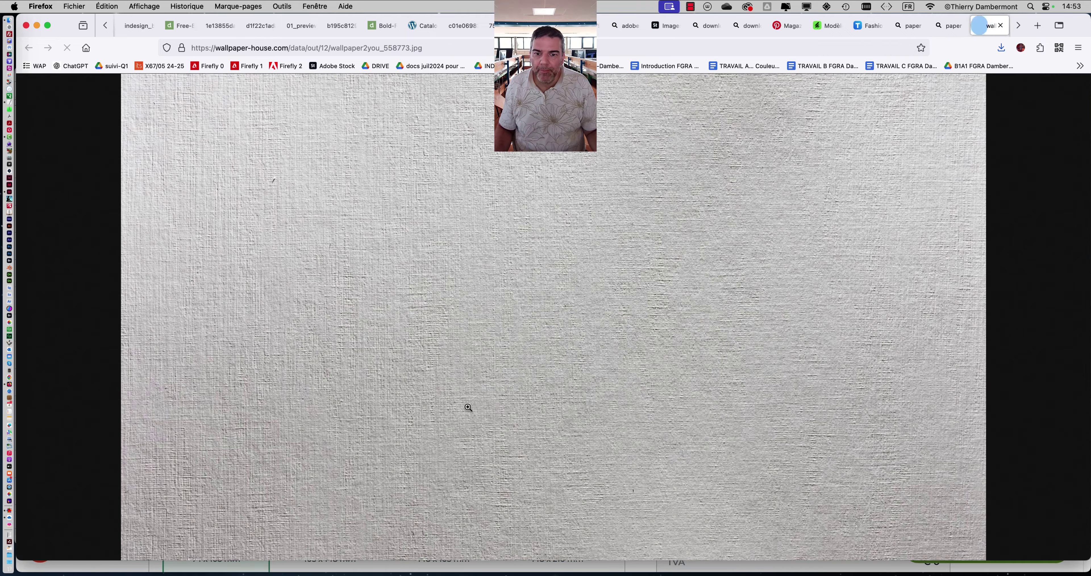
Step: Save the white paper texture as wallpaper2you_558773.jpg in the JOUR 2 folder
{"action": "right_click", "coordinate": [556, 256]}
{"action": "key", "text": "Escape"}
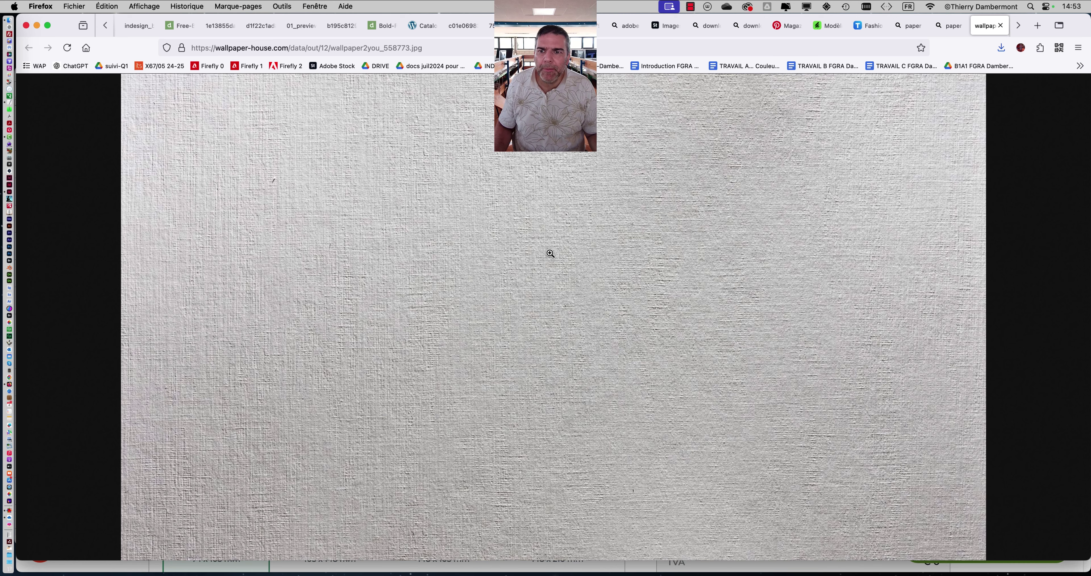
{"action": "right_click", "coordinate": [550, 253]}
{"action": "left_click", "coordinate": [590, 262]}
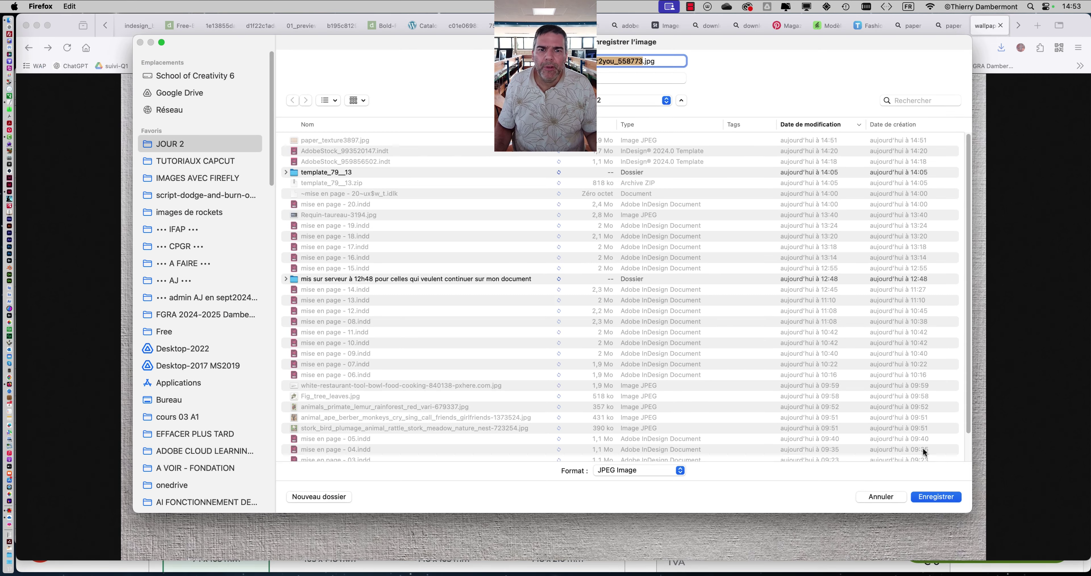
{"action": "left_click", "coordinate": [936, 496]}
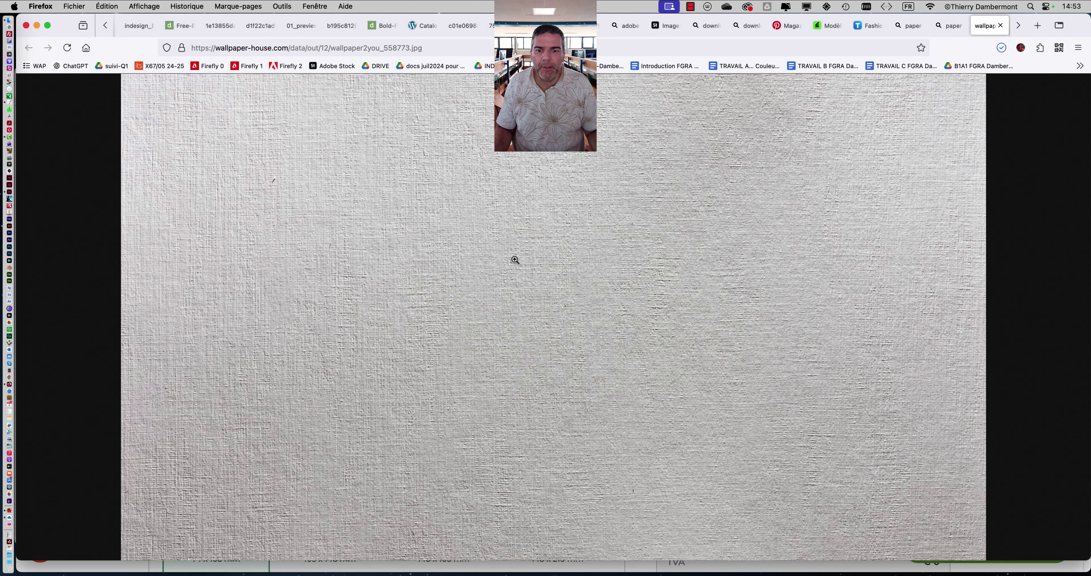
Step: Switch to InDesign, replace the image in the page background frame with wallpaper2you_558773.jpg, and fill the frame proportionally
{"action": "key", "text": "super+Tab"}
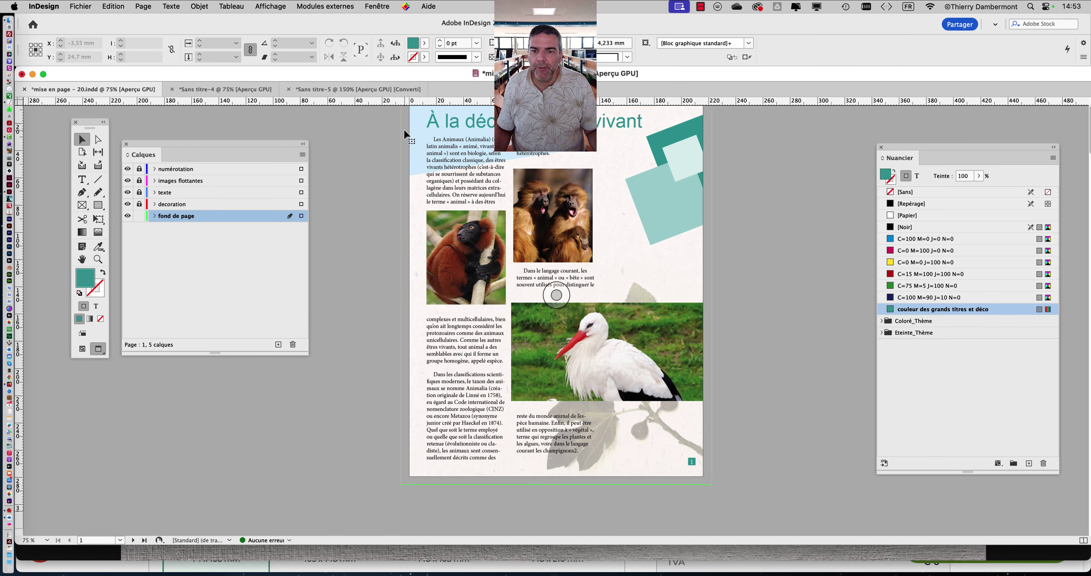
{"action": "left_click", "coordinate": [403, 128]}
{"action": "left_click", "coordinate": [80, 6]}
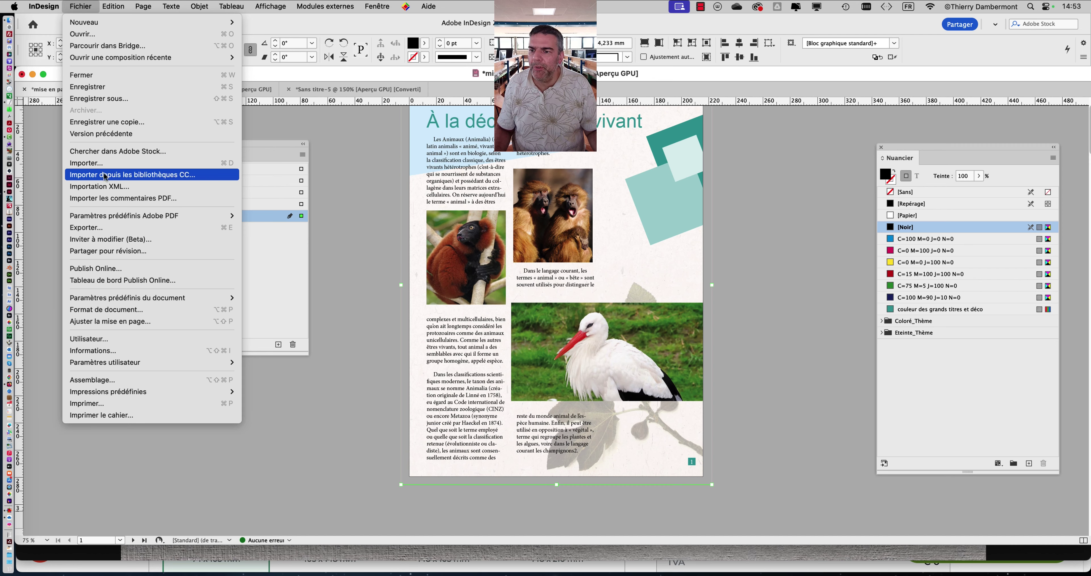
{"action": "left_click", "coordinate": [103, 163]}
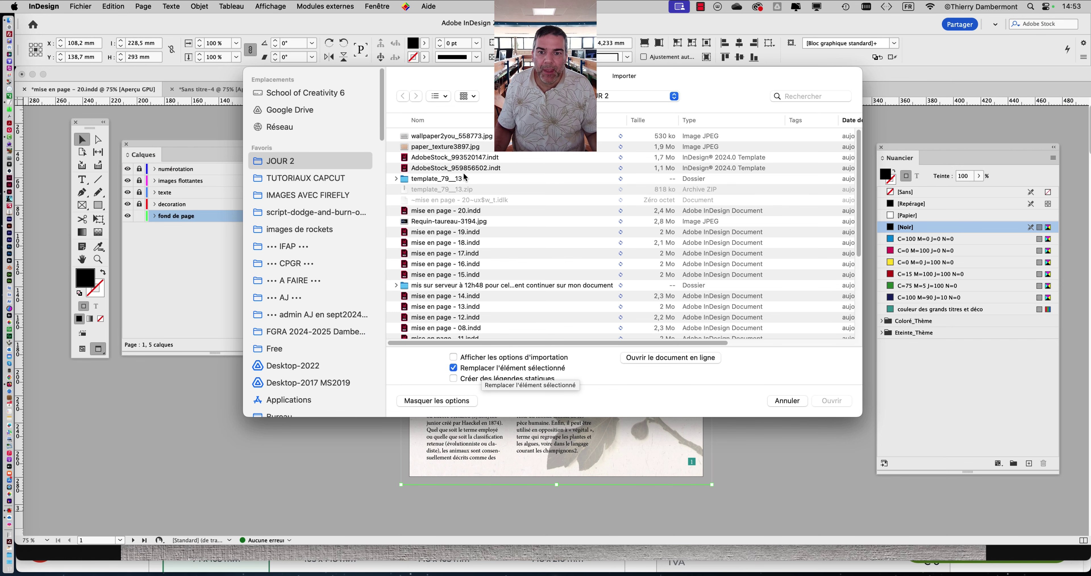
{"action": "left_click", "coordinate": [436, 135]}
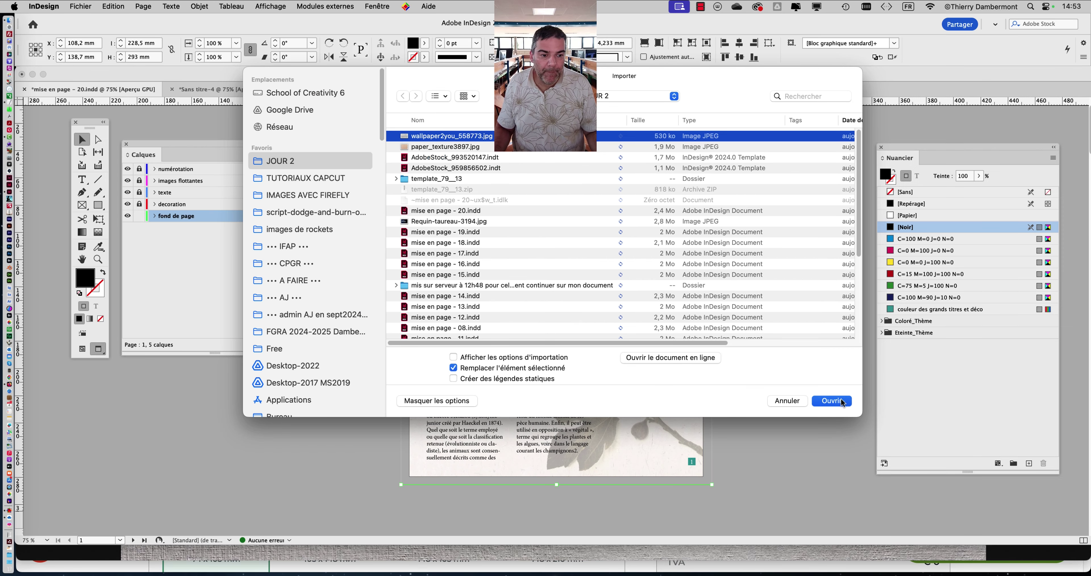
{"action": "left_click", "coordinate": [831, 398]}
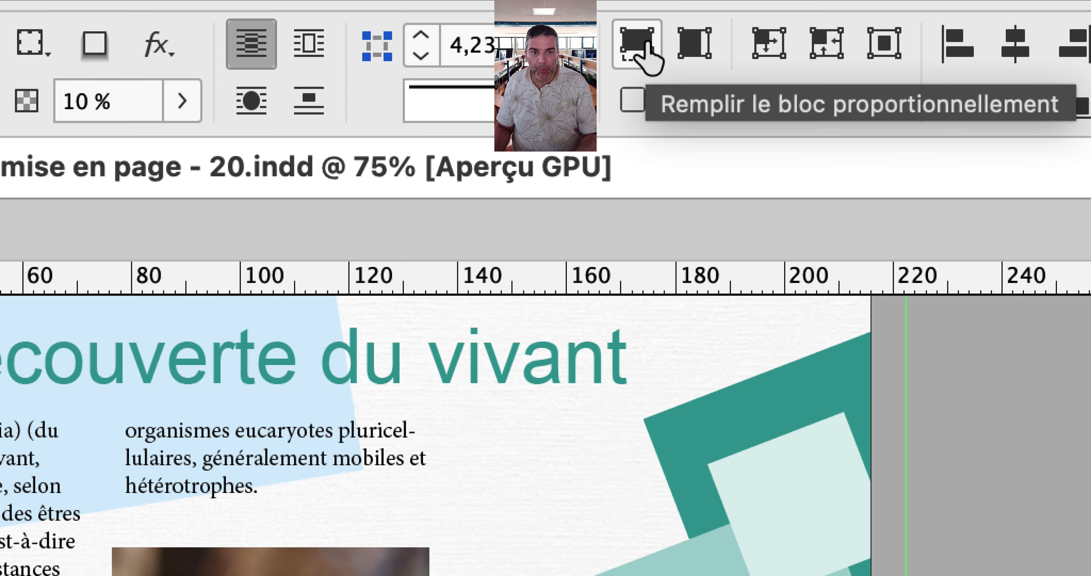
{"action": "left_click", "coordinate": [644, 44]}
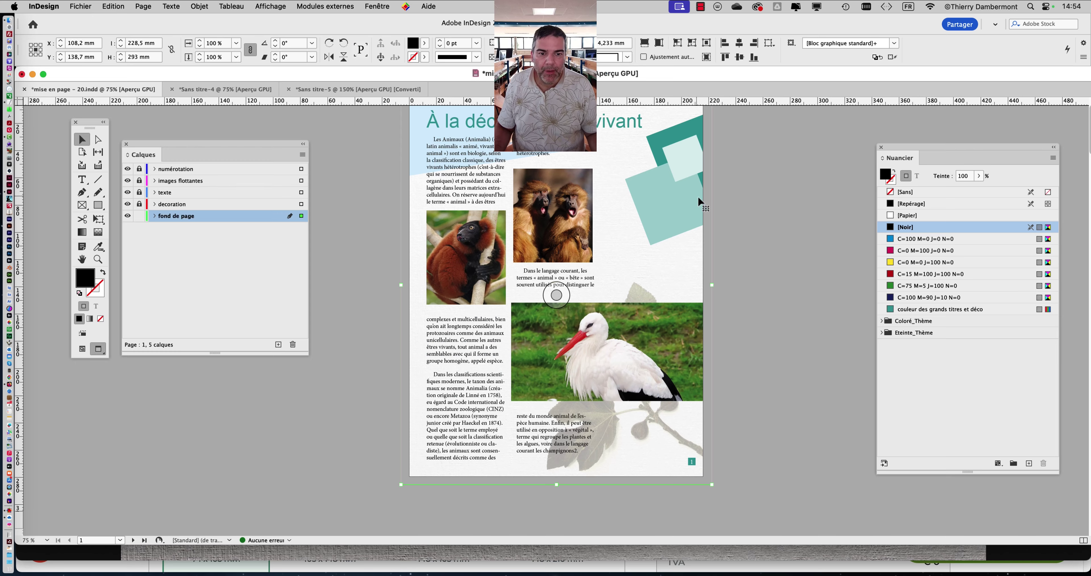
Step: Raise the opacity of the white paper texture frame slightly so that its grain shows more
{"action": "key", "text": "super+equal"}
{"action": "key", "text": "super+equal"}
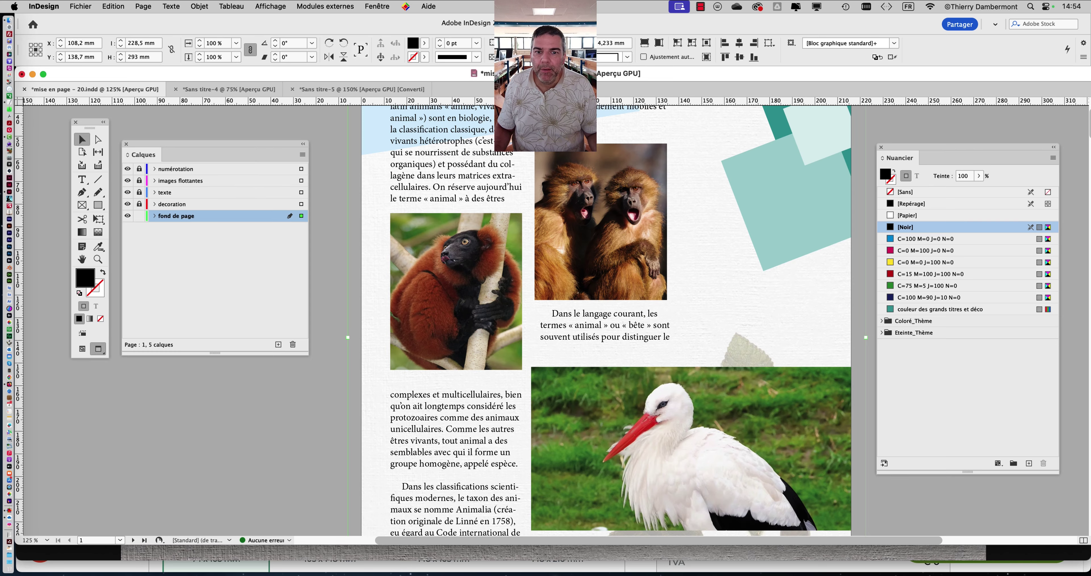
{"action": "mouse_move", "coordinate": [491, 70]}
{"action": "left_mouse_down"}
{"action": "mouse_move", "coordinate": [475, 69]}
{"action": "mouse_move", "coordinate": [489, 70]}
{"action": "left_mouse_up"}
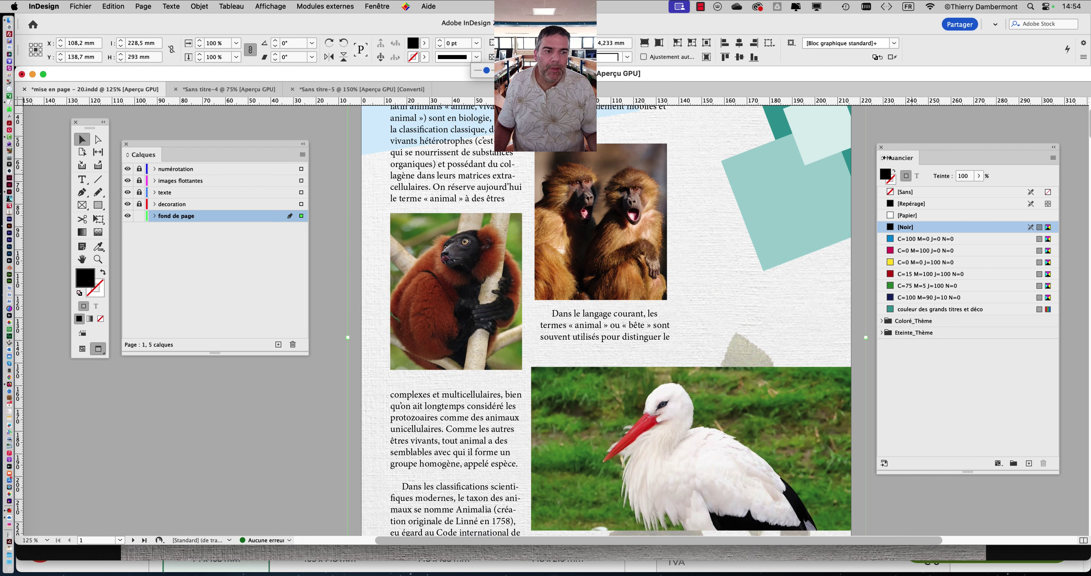
Step: Move the swatches panel clear of the page, examine the white texture behind the text and images up close, and deselect the frame
{"action": "left_click_drag", "start_coordinate": [893, 152], "coordinate": [992, 161]}
{"action": "scroll", "coordinate": [818, 288], "scroll_direction": "up", "scroll_amount": 3}
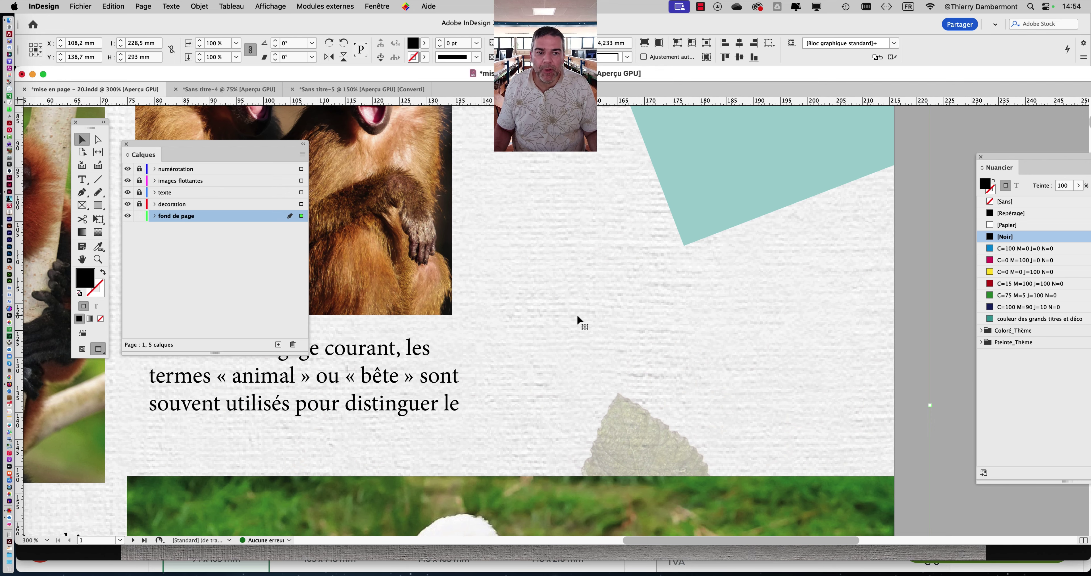
{"action": "scroll", "coordinate": [573, 308], "scroll_direction": "down", "scroll_amount": 3}
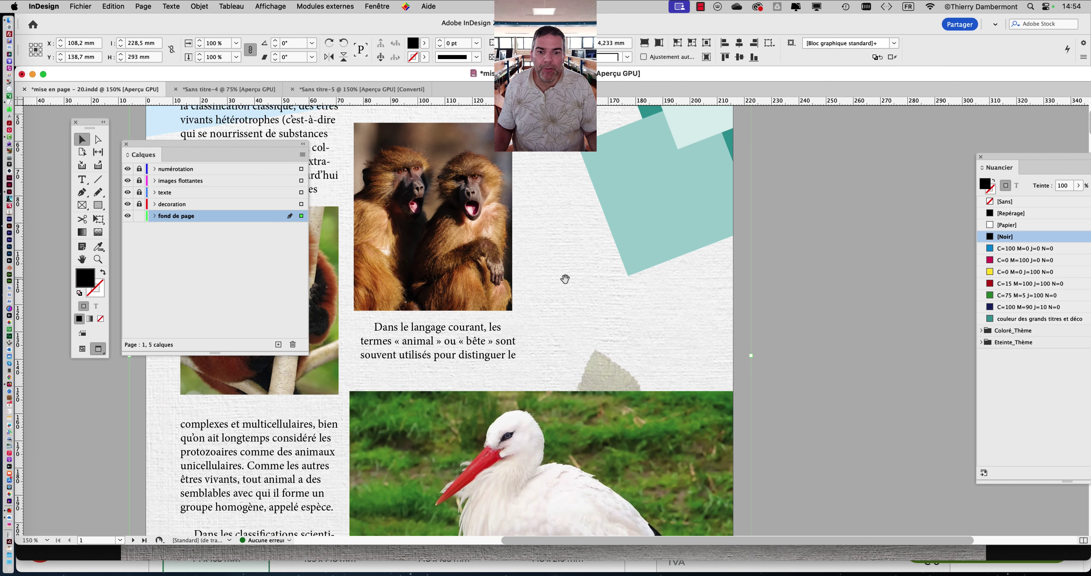
{"action": "left_click_drag", "start_coordinate": [565, 280], "coordinate": [861, 278]}
{"action": "scroll", "coordinate": [749, 278], "scroll_direction": "up", "scroll_amount": 5}
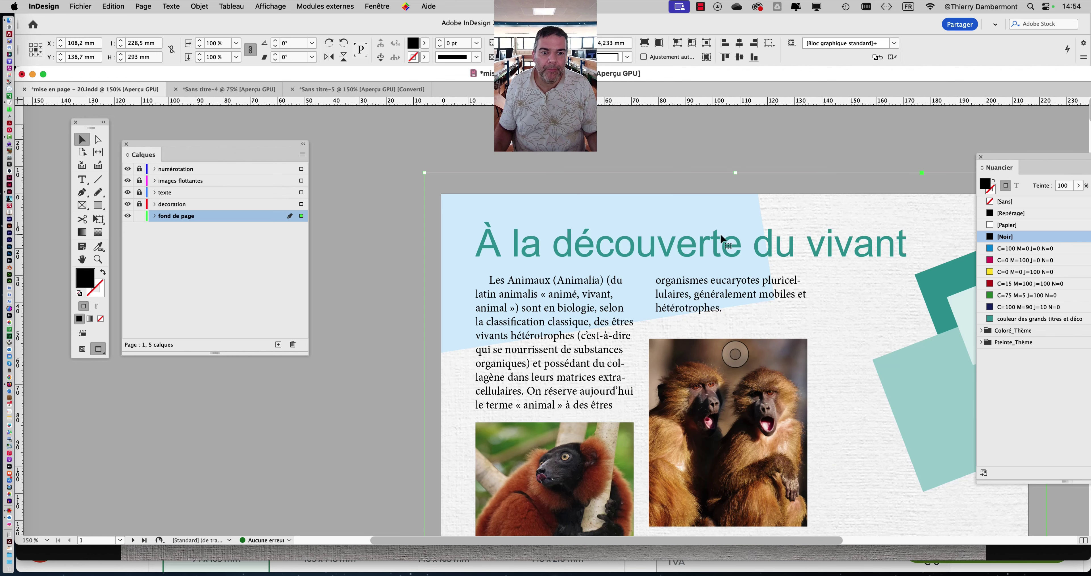
{"action": "scroll", "coordinate": [721, 233], "scroll_direction": "down", "scroll_amount": 2}
{"action": "left_click", "coordinate": [353, 322]}
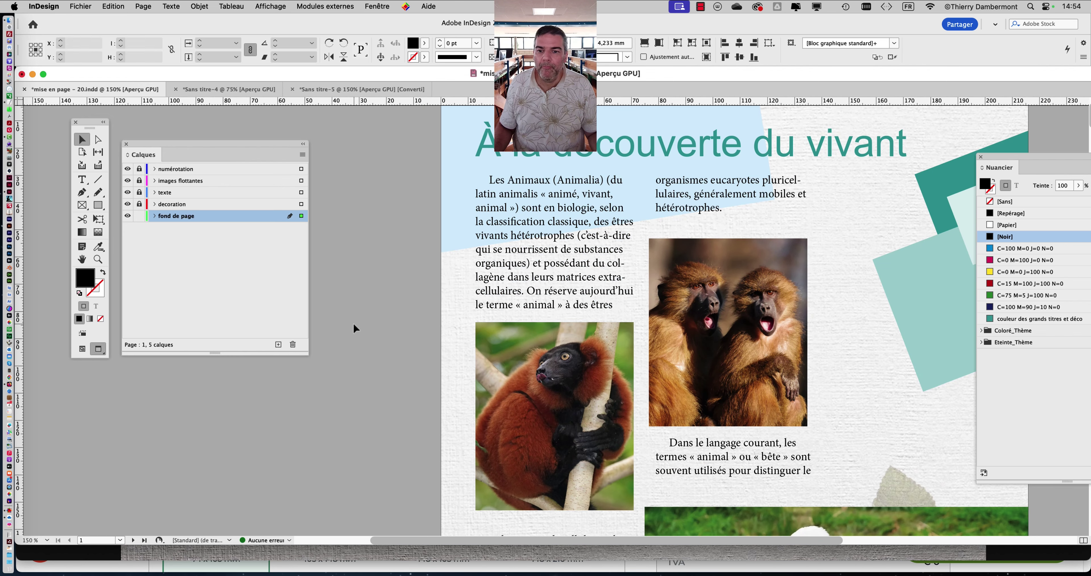
Step: Save the document under the new name mise en page - 21.indd in the JOUR 2 folder
{"action": "left_click", "coordinate": [81, 6]}
{"action": "left_click", "coordinate": [106, 100]}
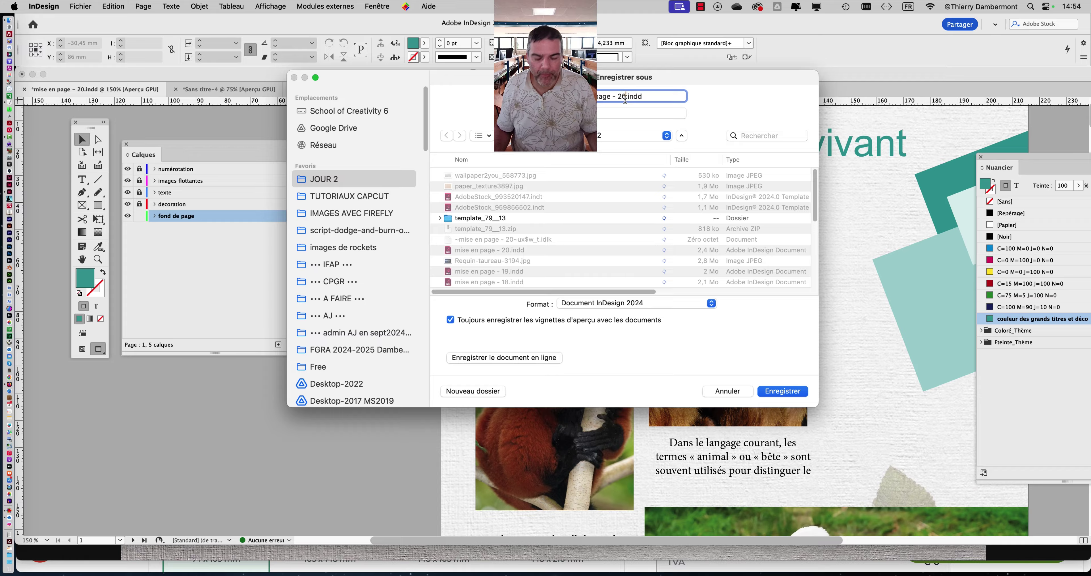
{"action": "left_click", "coordinate": [625, 100]}
{"action": "key", "text": "BackSpace"}
{"action": "type", "text": "1"}
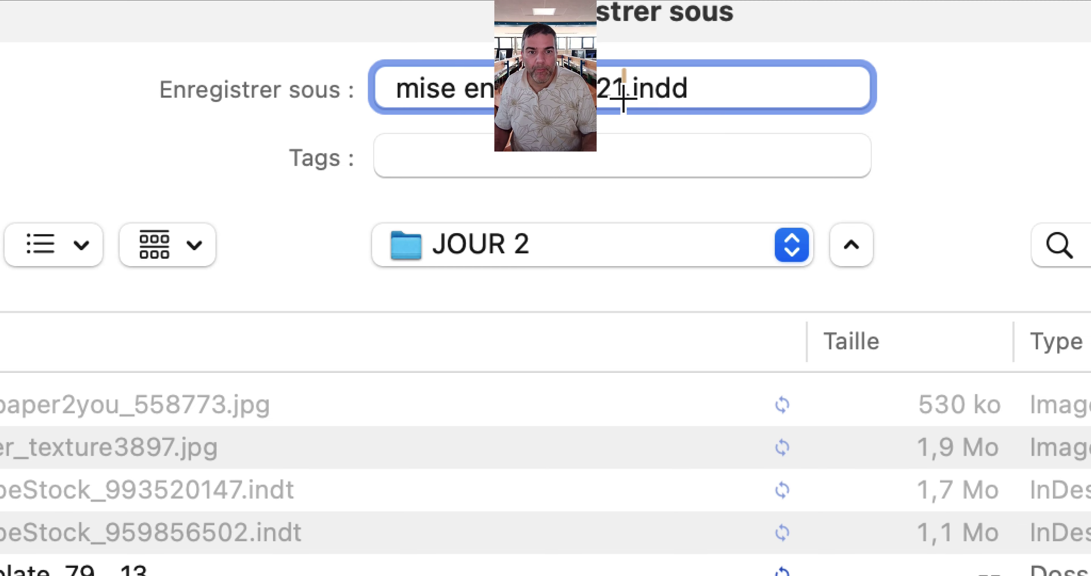